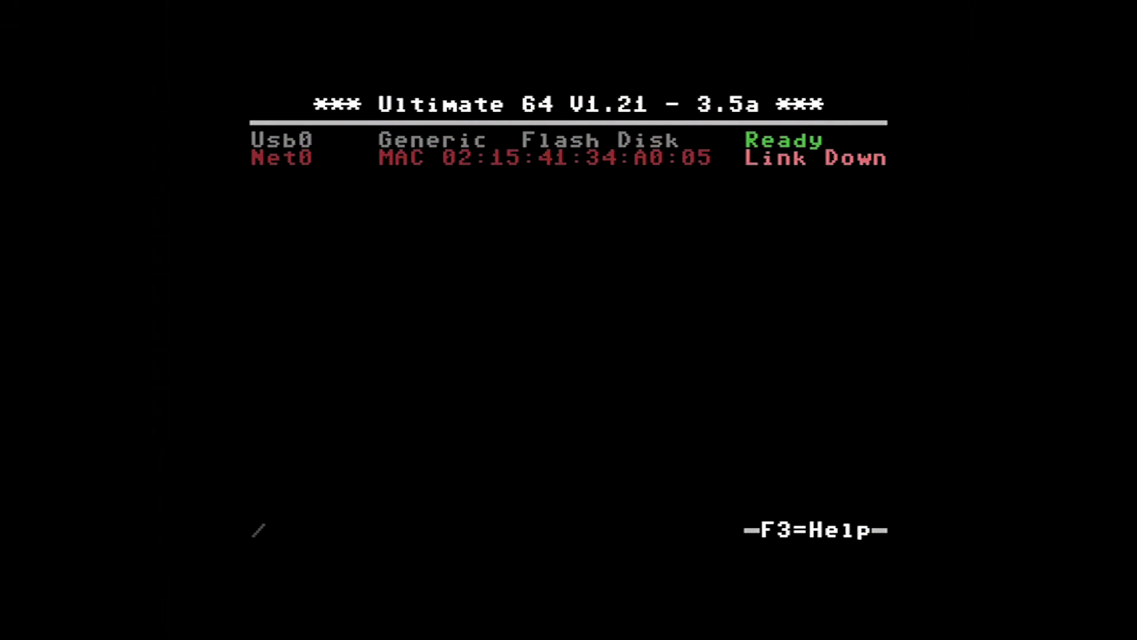
# Set HDMI Scan lines to Enabled in U64 Specific Settings and close the settings list
pyautogui.press('Up')
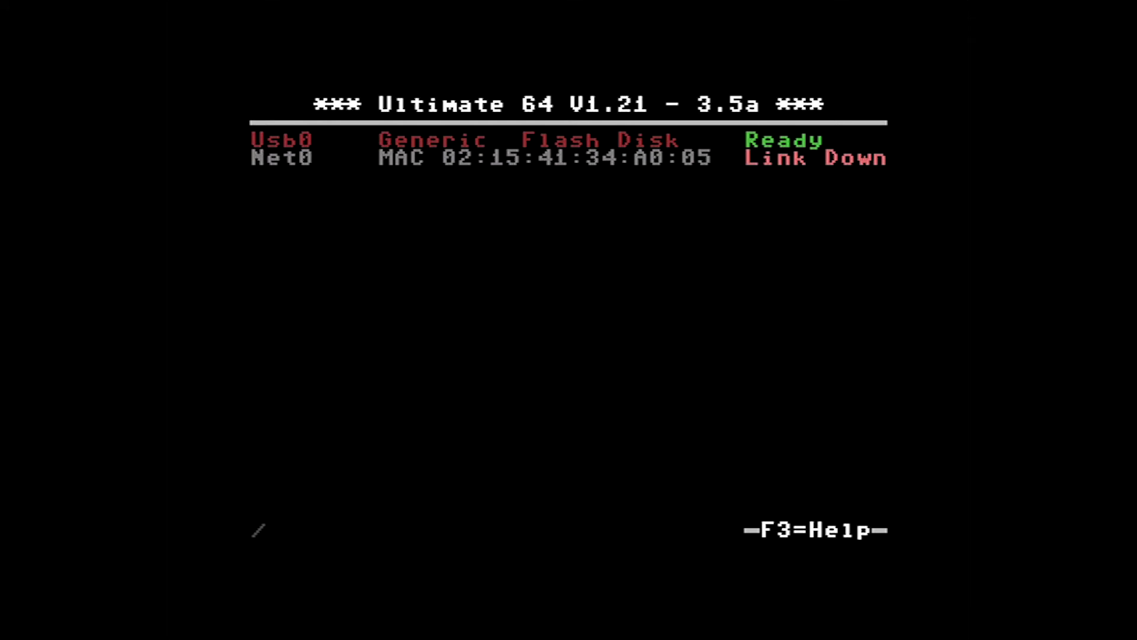
pyautogui.press('Down')
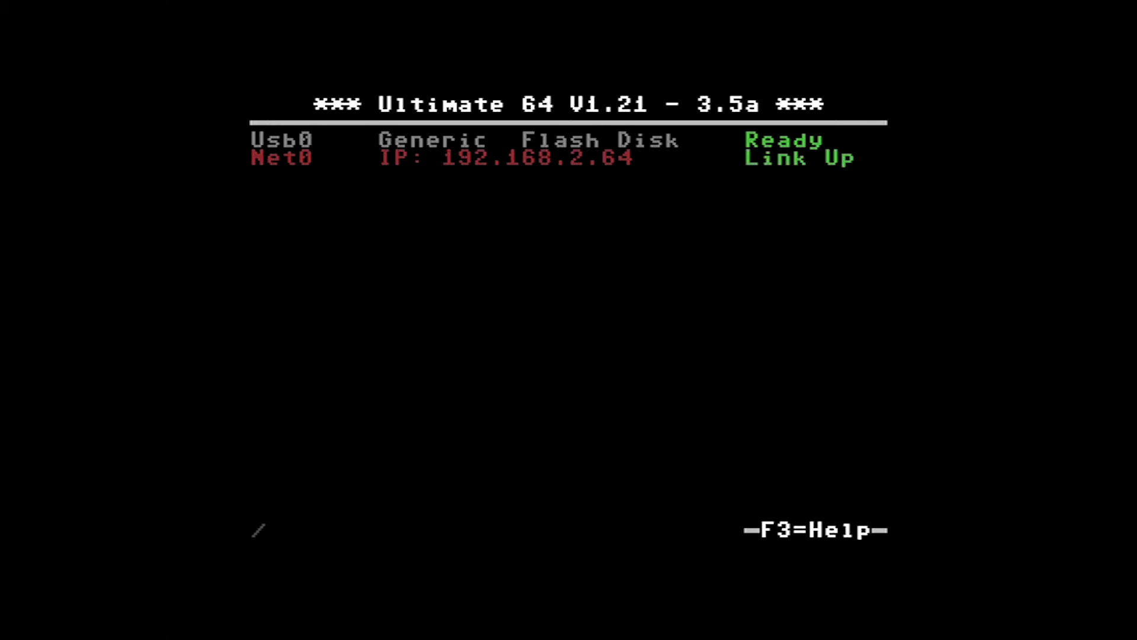
pyautogui.press('F2')
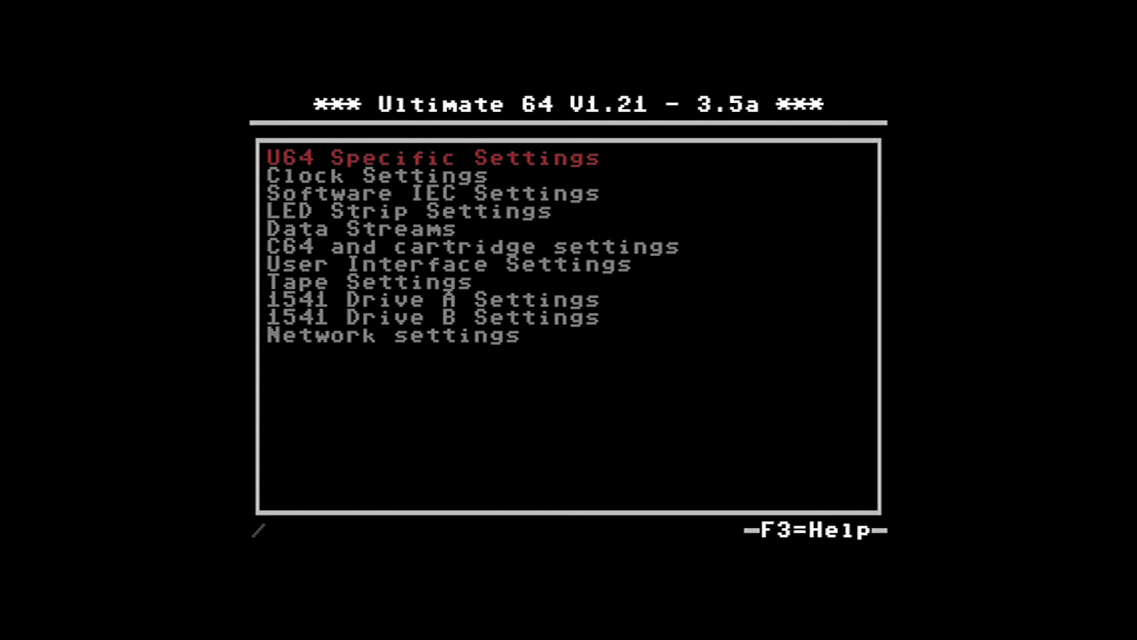
pyautogui.press('Return')
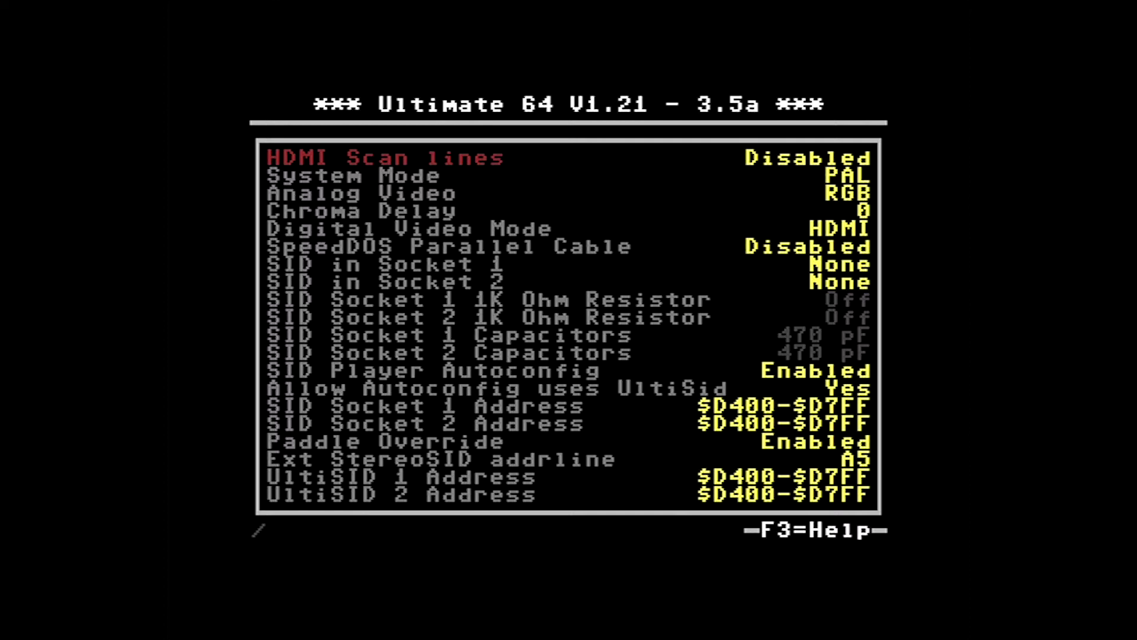
pyautogui.press('Return')
pyautogui.press('Down')
pyautogui.press('Return')
pyautogui.press('Escape')
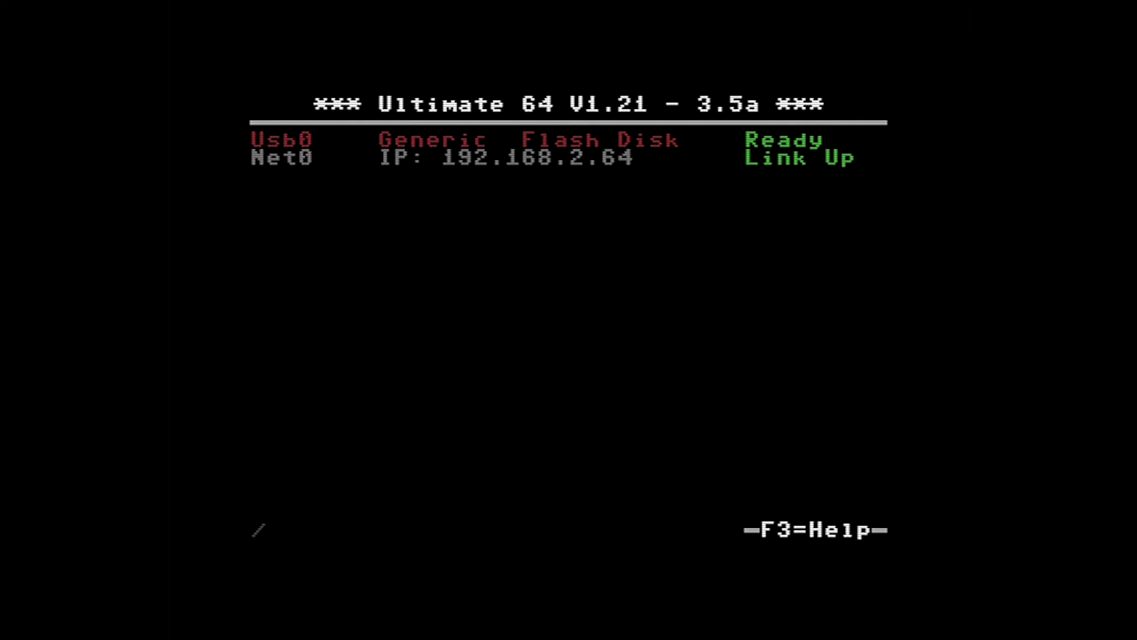
# In BASIC, enter 10 PRINT "I CAN SEE SCAN LINES" and 20 GOTO 10, then type RUN
pyautogui.press('Escape')
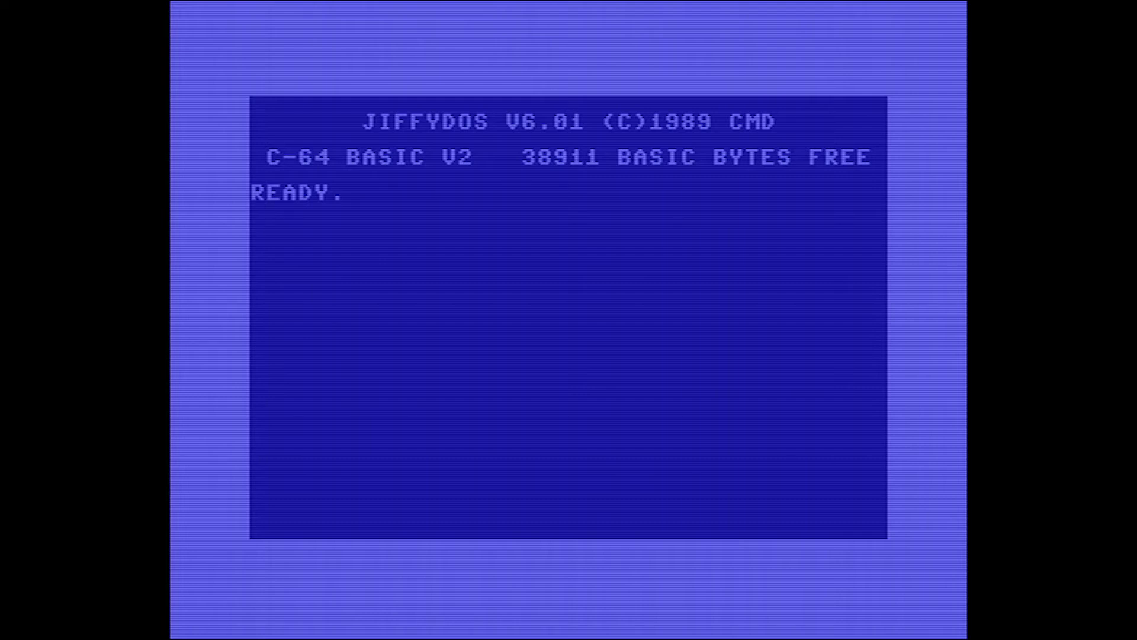
pyautogui.write('10 PRINT')
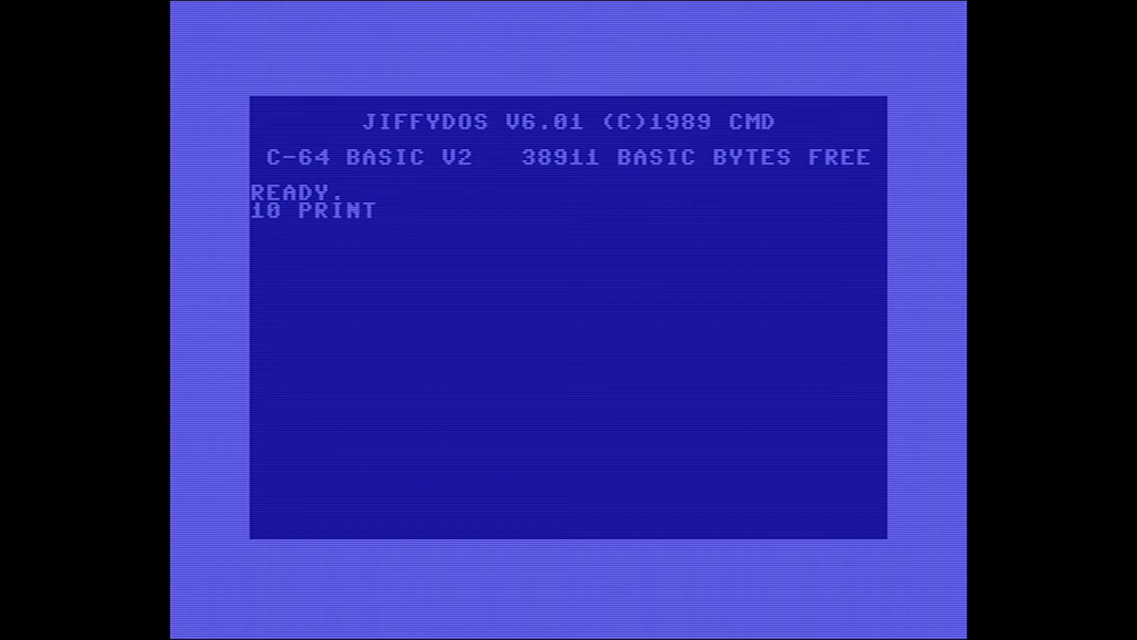
pyautogui.write(' "I CAN ')
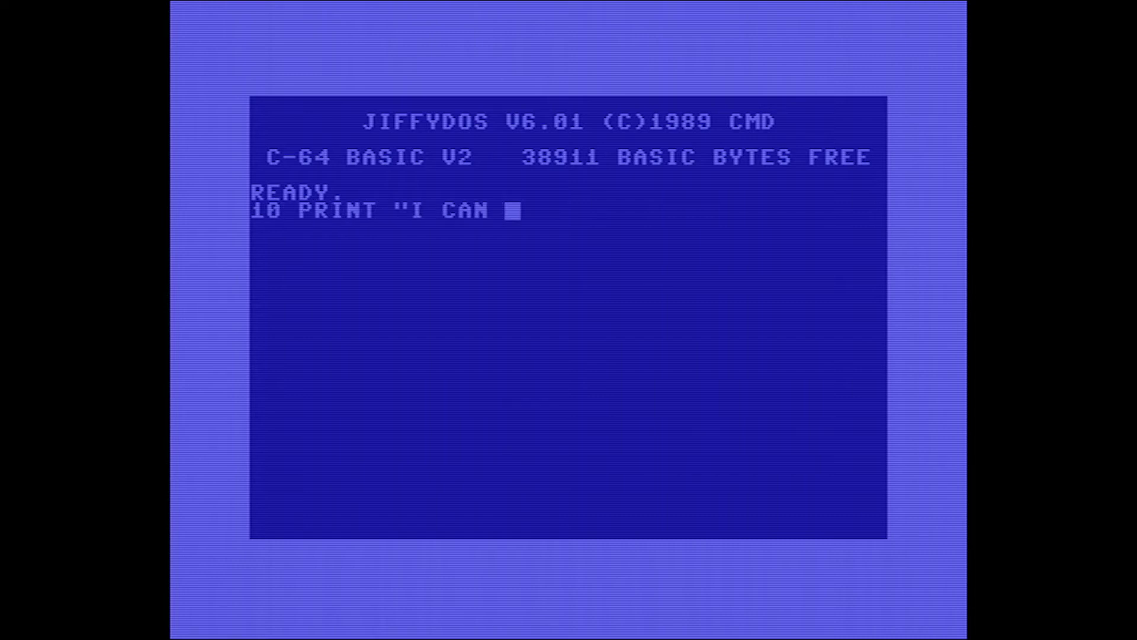
pyautogui.write('SEE SCAN')
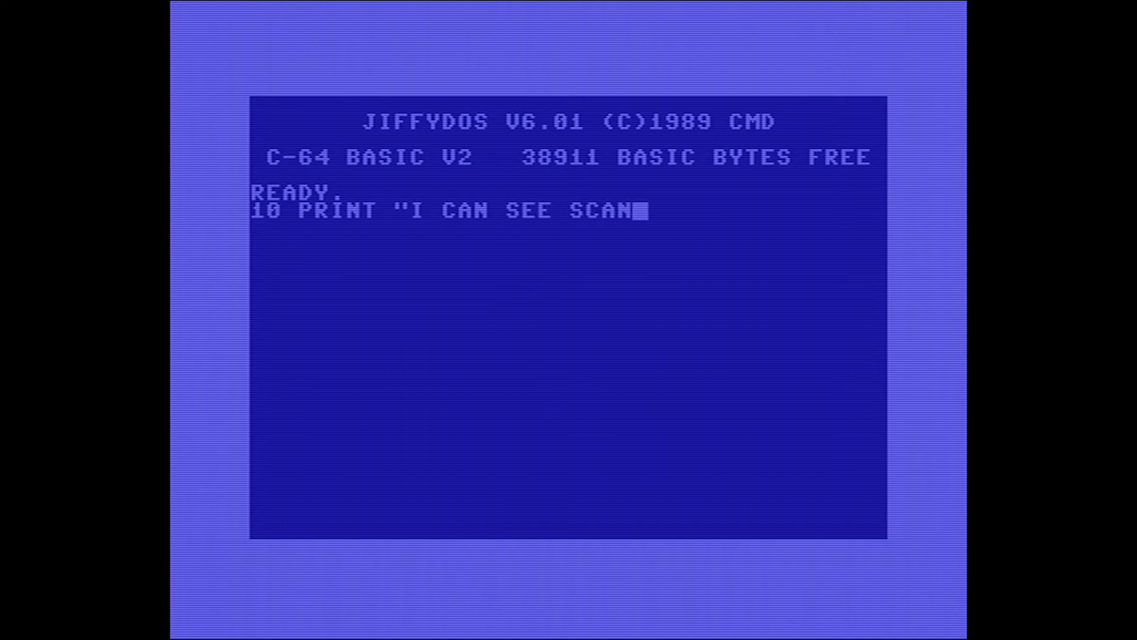
pyautogui.write(' LINES"')
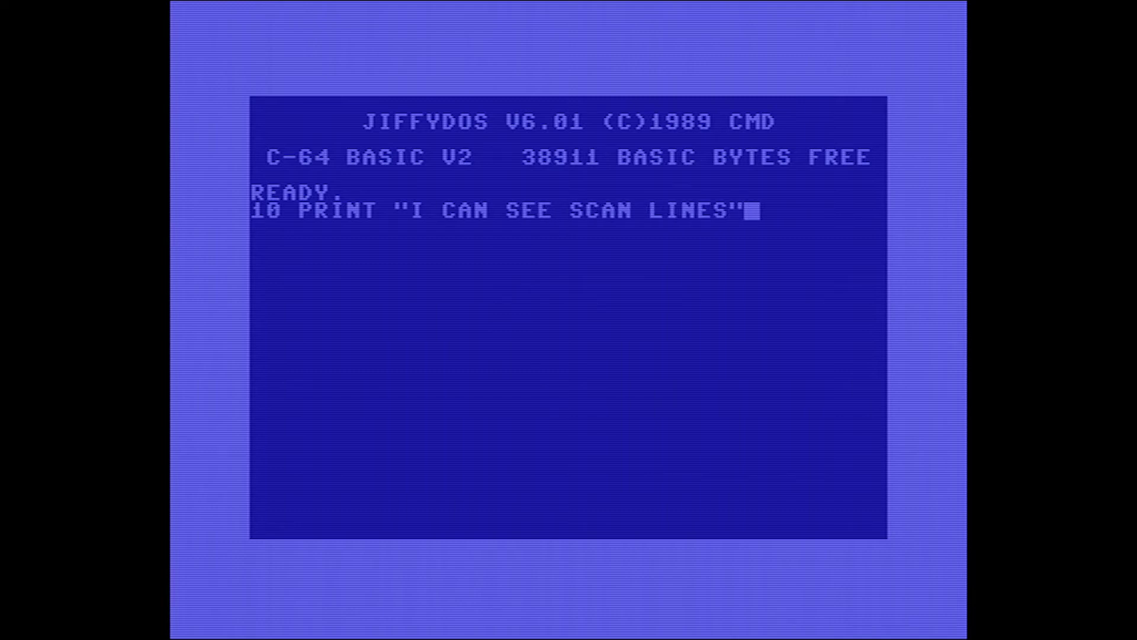
pyautogui.press('Return')
pyautogui.write('20')
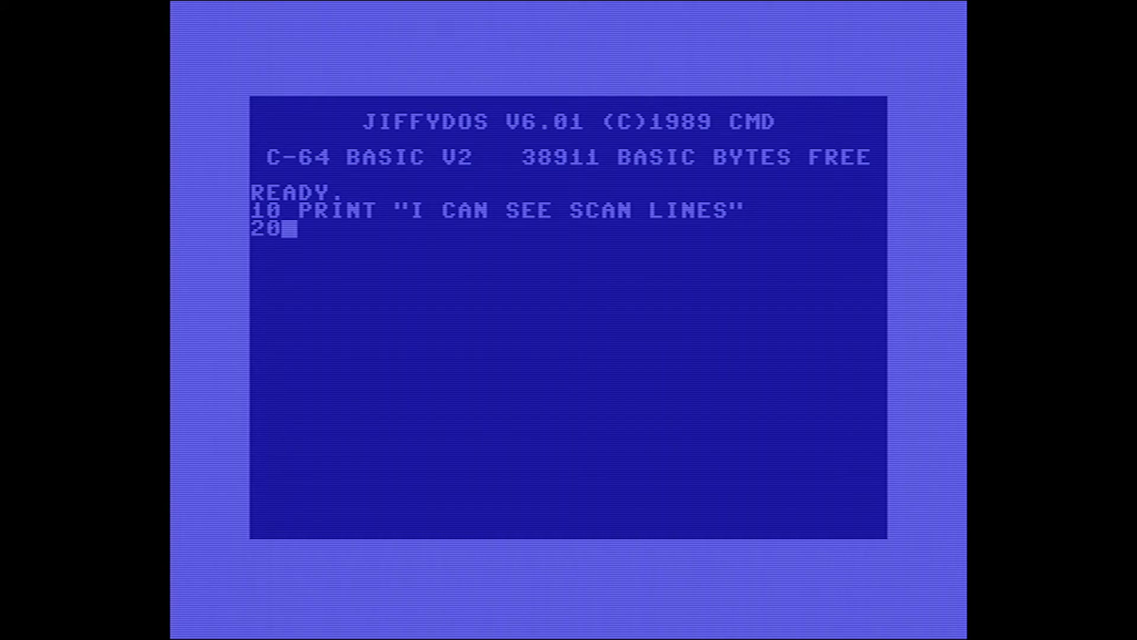
pyautogui.write(' GOTO 10')
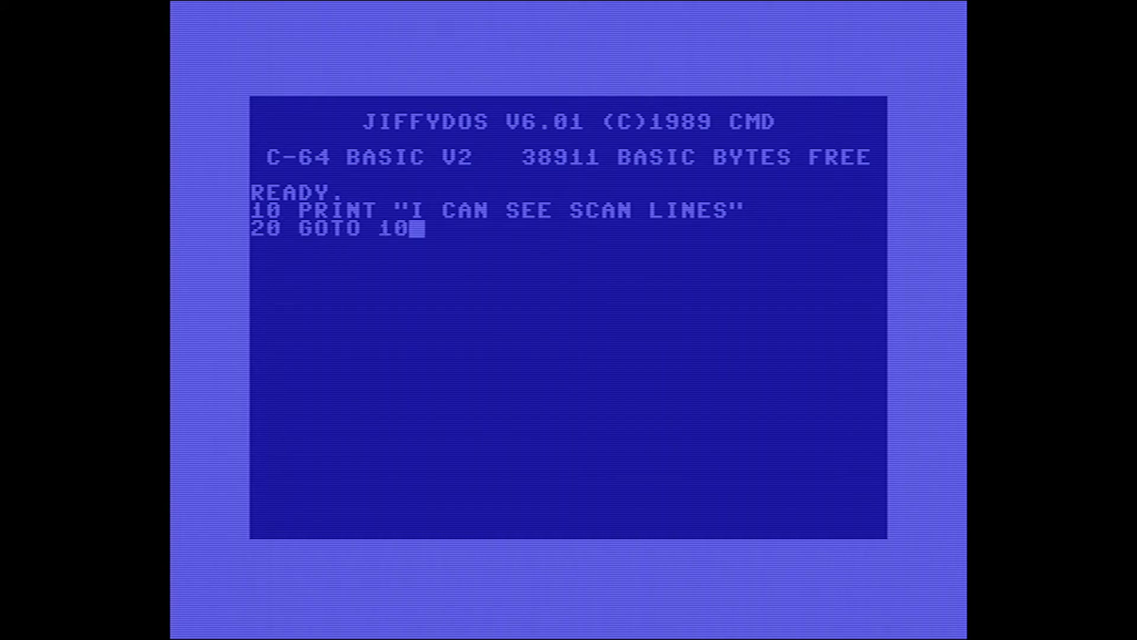
pyautogui.press('Return')
pyautogui.write('RUN')
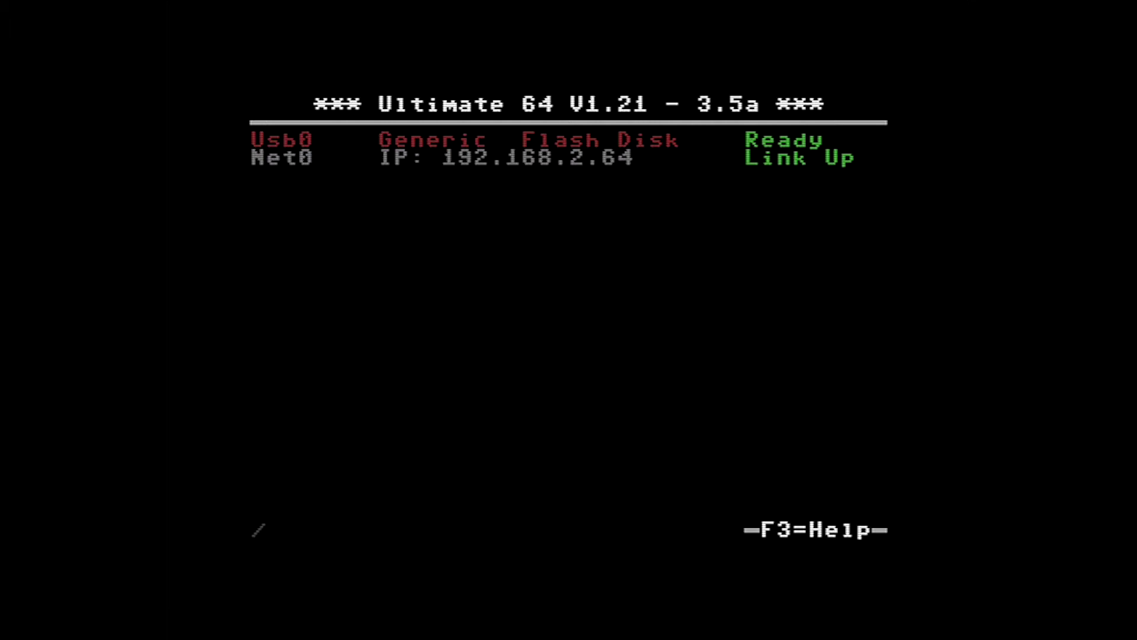
# Set HDMI Scan lines back to Disabled in U64 Specific Settings
pyautogui.press('F2')
pyautogui.press('Return')
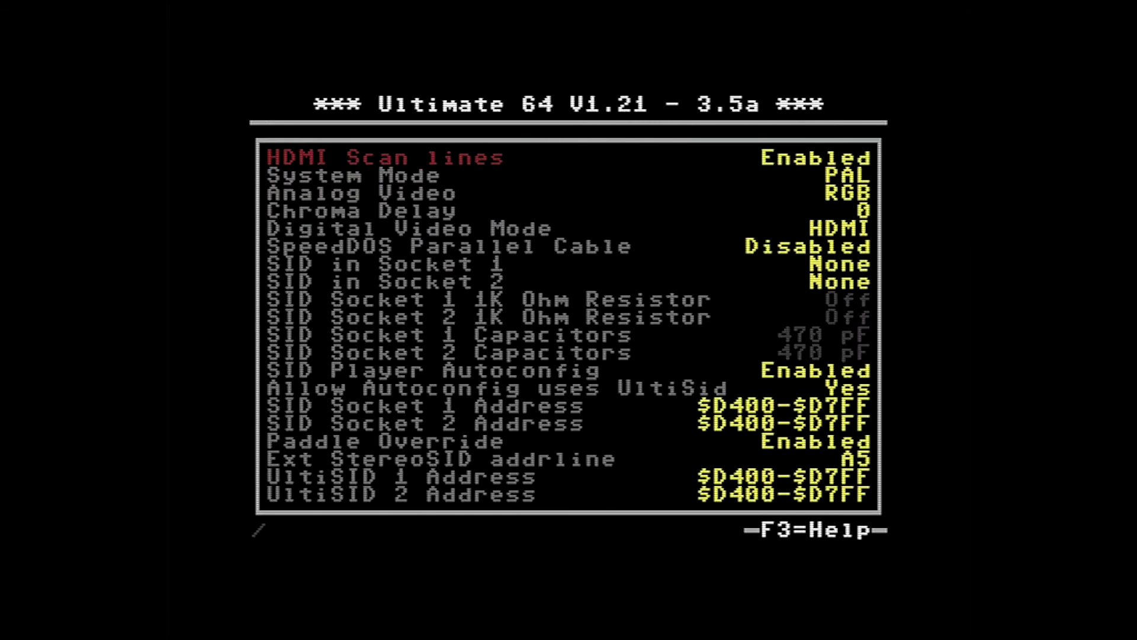
pyautogui.press('Return')
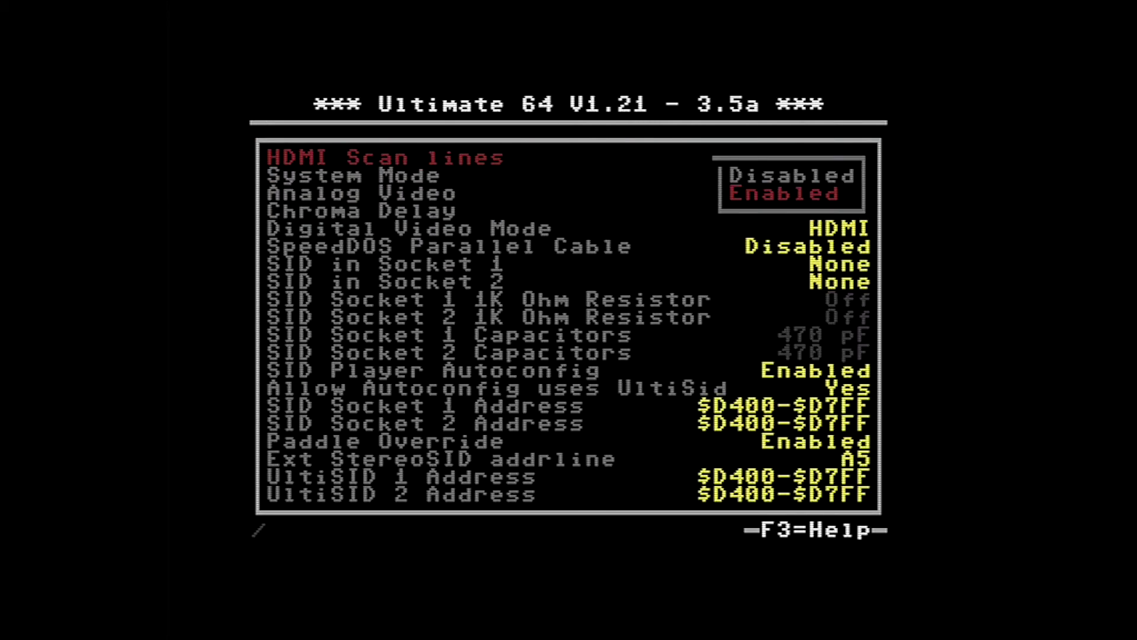
pyautogui.press('Up')
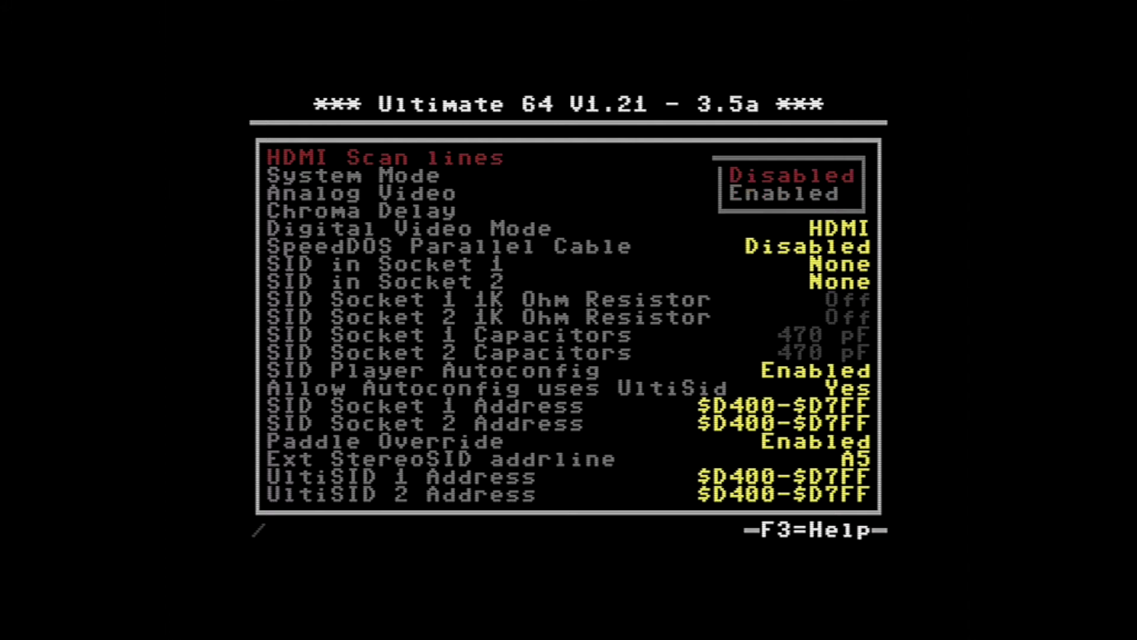
pyautogui.press('Return')
pyautogui.press('Escape')
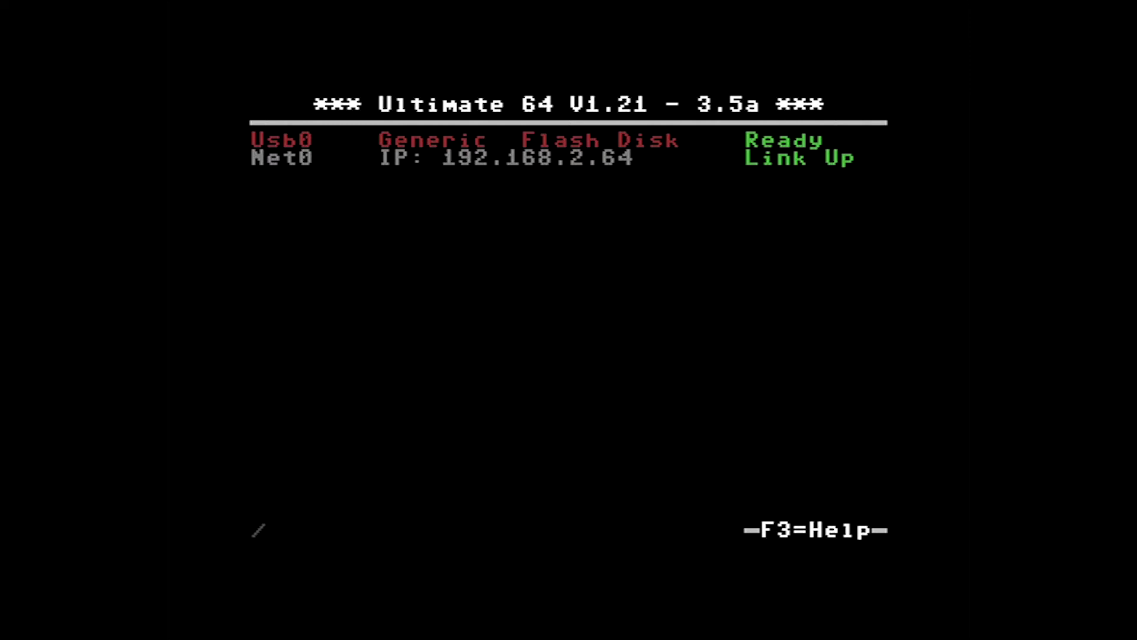
# View Clock Settings, showing July 7 2019, 16:31:42 and 0 ppm correction
pyautogui.press('F2')
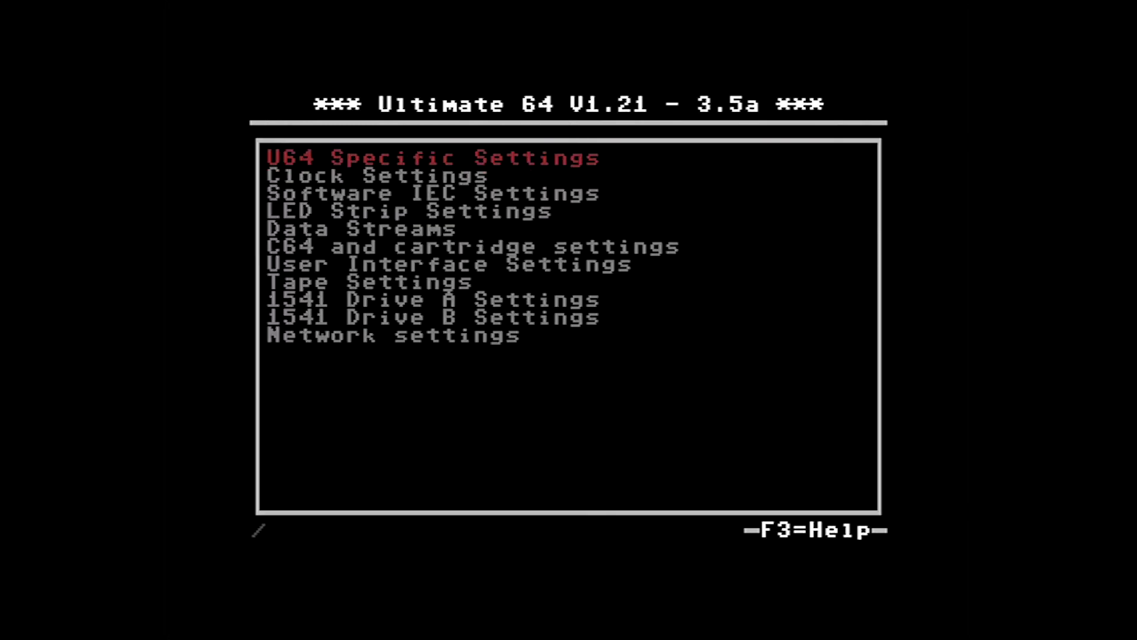
pyautogui.press('Down')
pyautogui.press('Return')
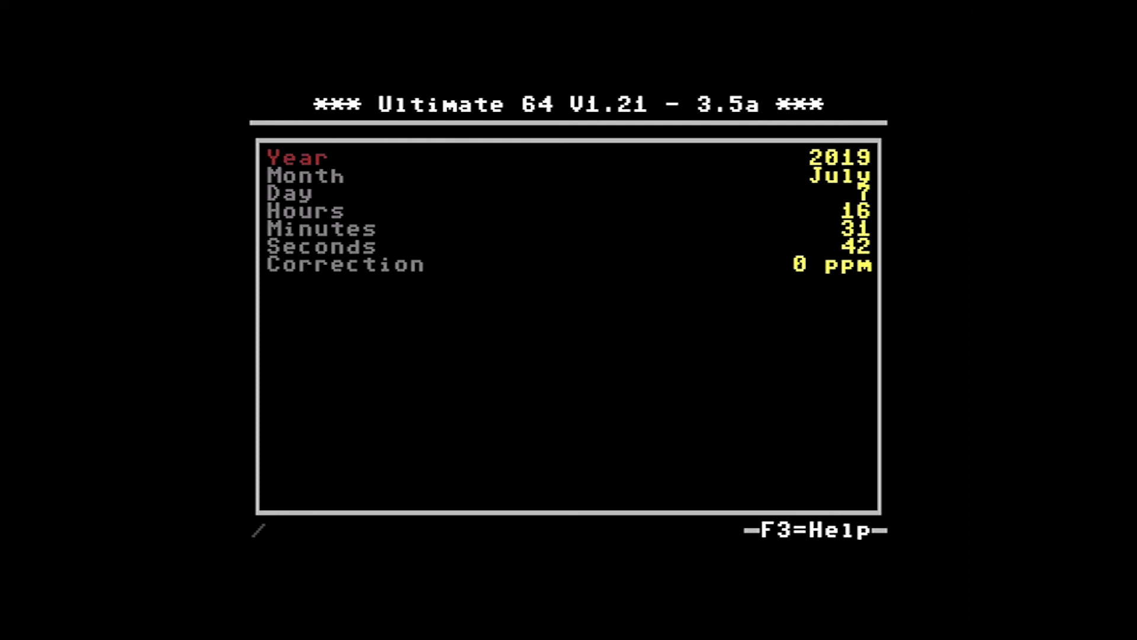
# Open the Cartridge choices in C64 and cartridge settings and highlight Action Replay V6.0 PAL
pyautogui.press('Escape')
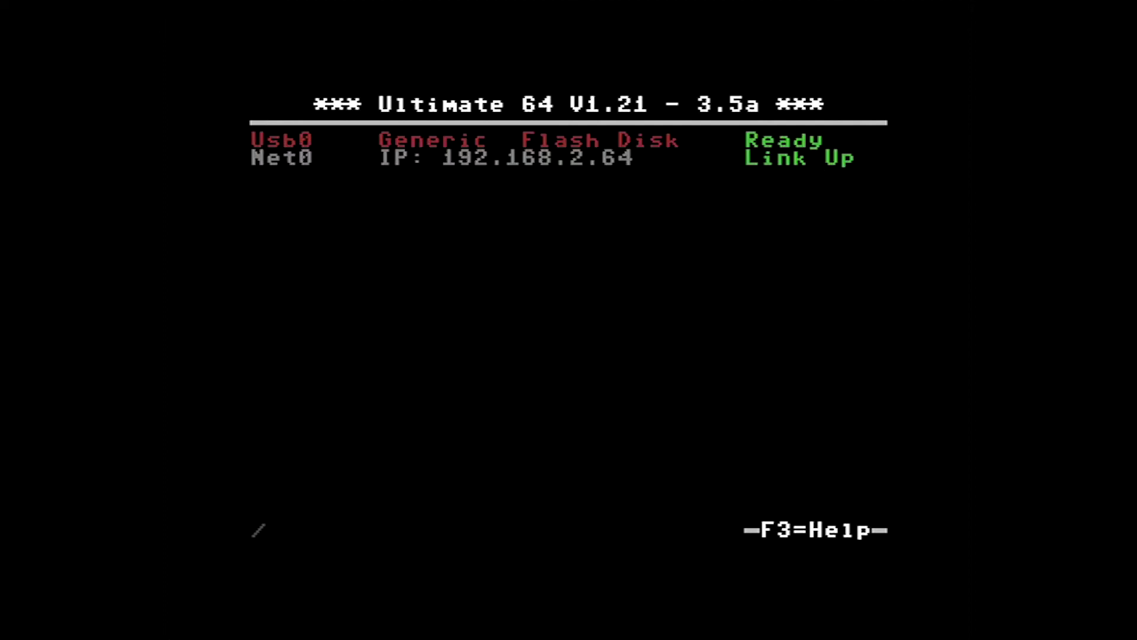
pyautogui.press('F2')
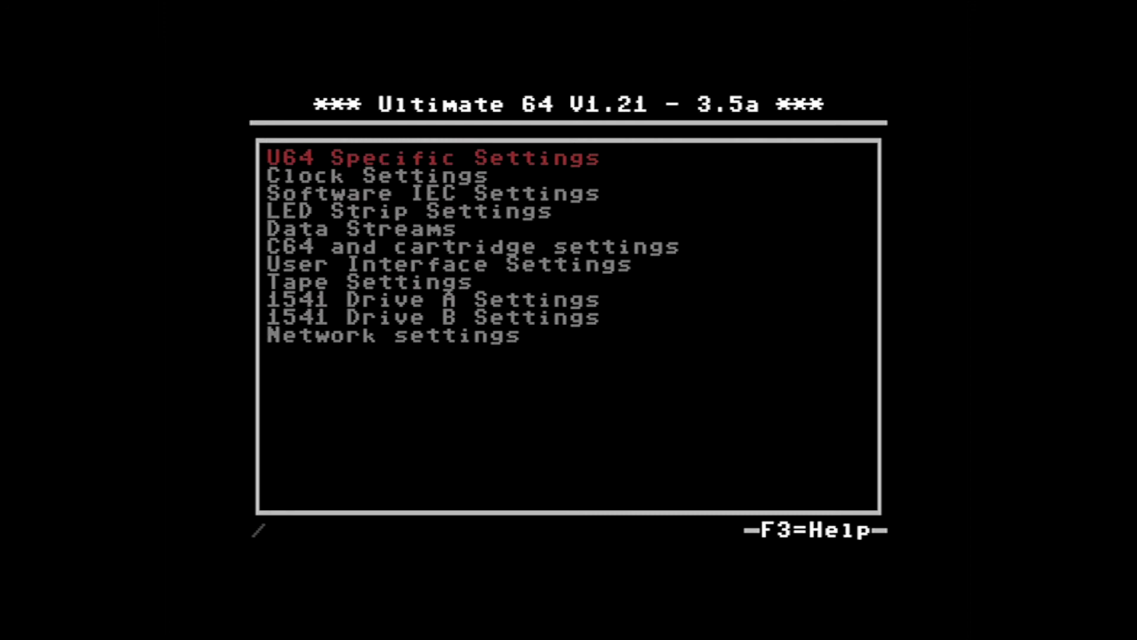
pyautogui.press('Down')
pyautogui.press('Down')
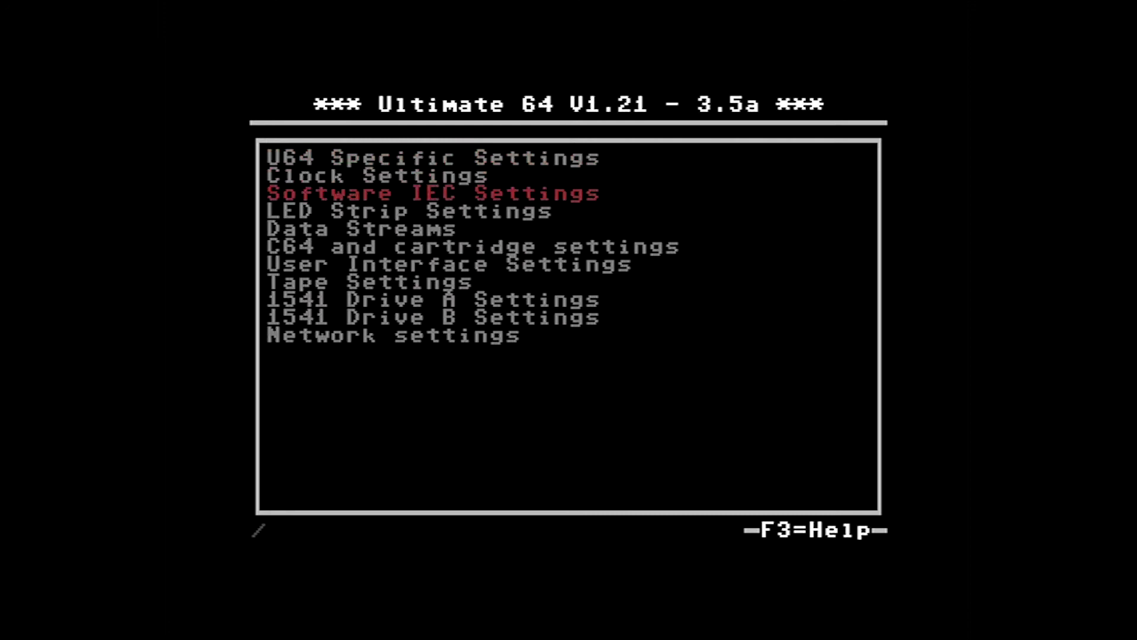
pyautogui.press('Down')
pyautogui.press('Down')
pyautogui.press('Down')
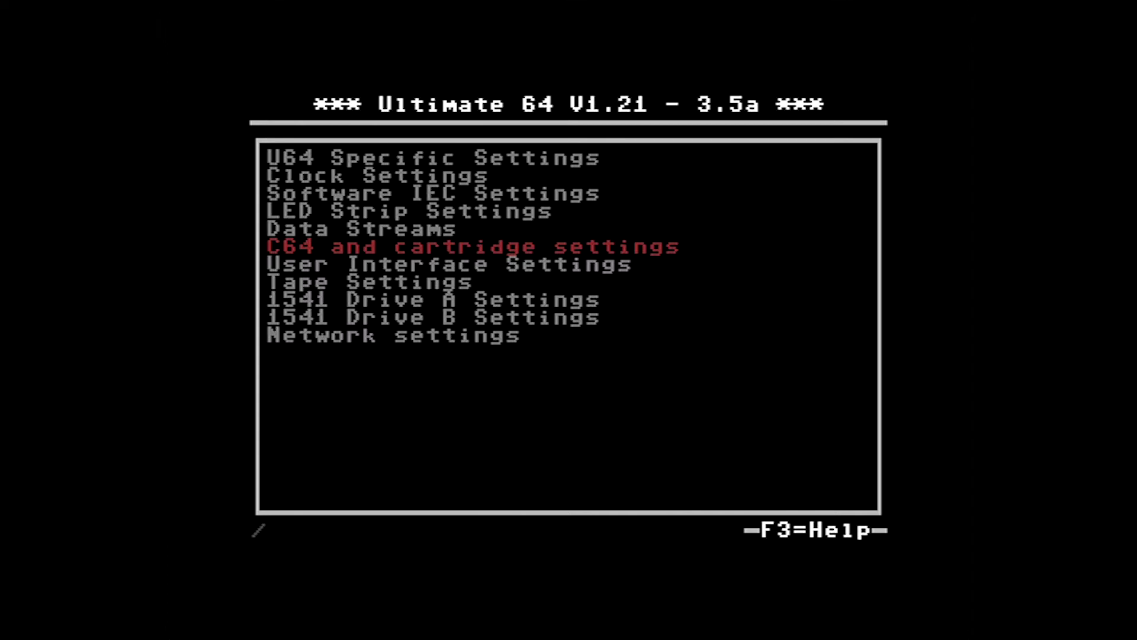
pyautogui.press('Return')
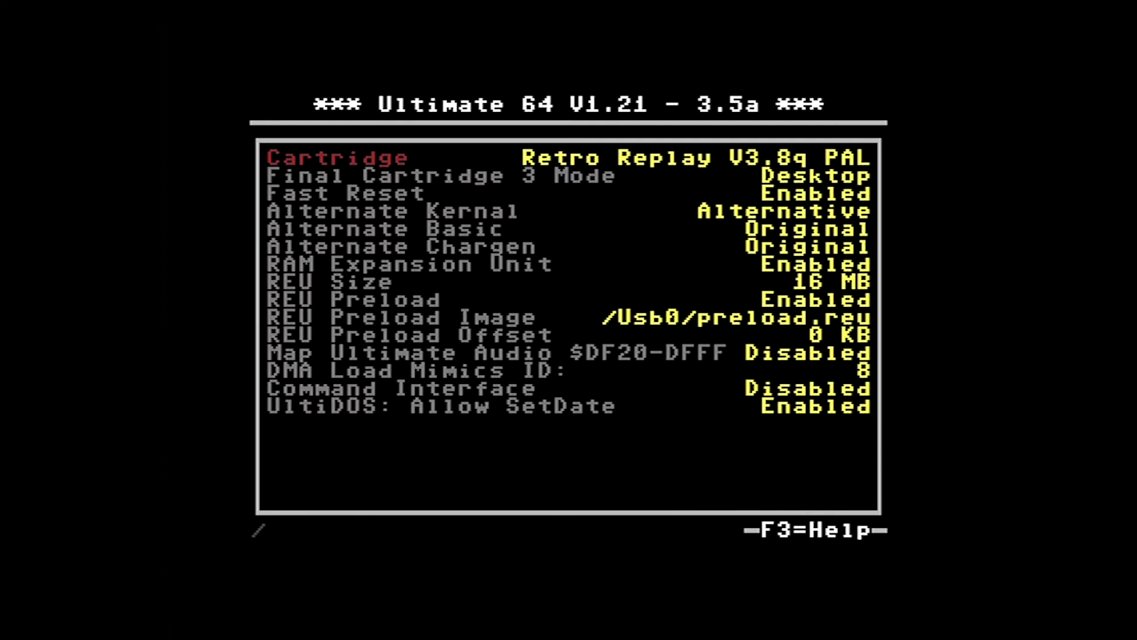
pyautogui.press('Return')
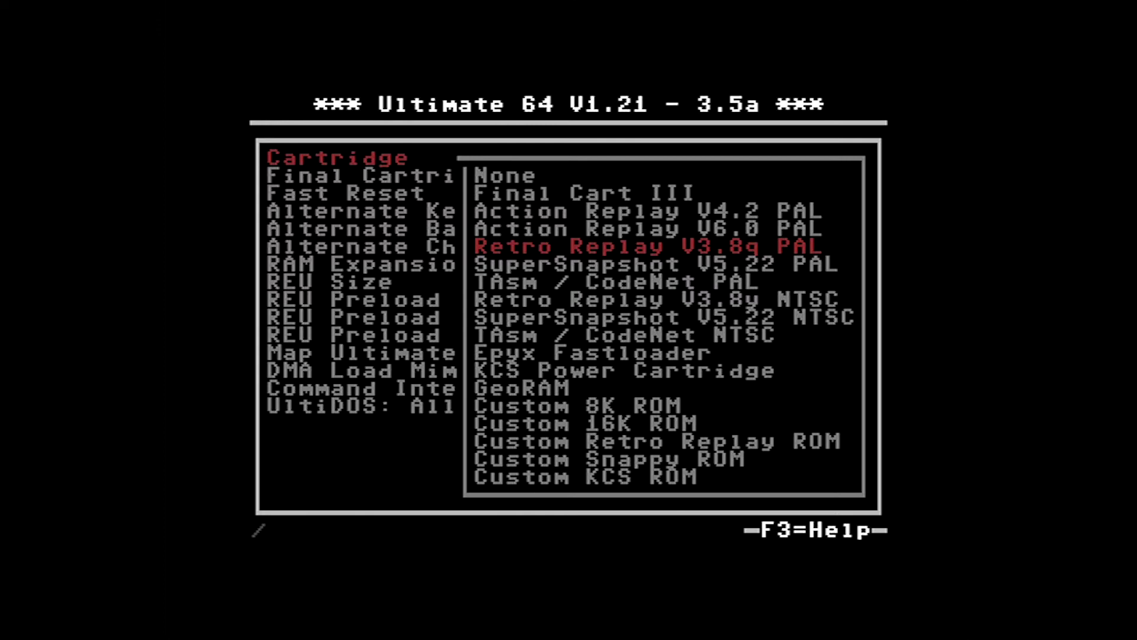
pyautogui.press('Up')
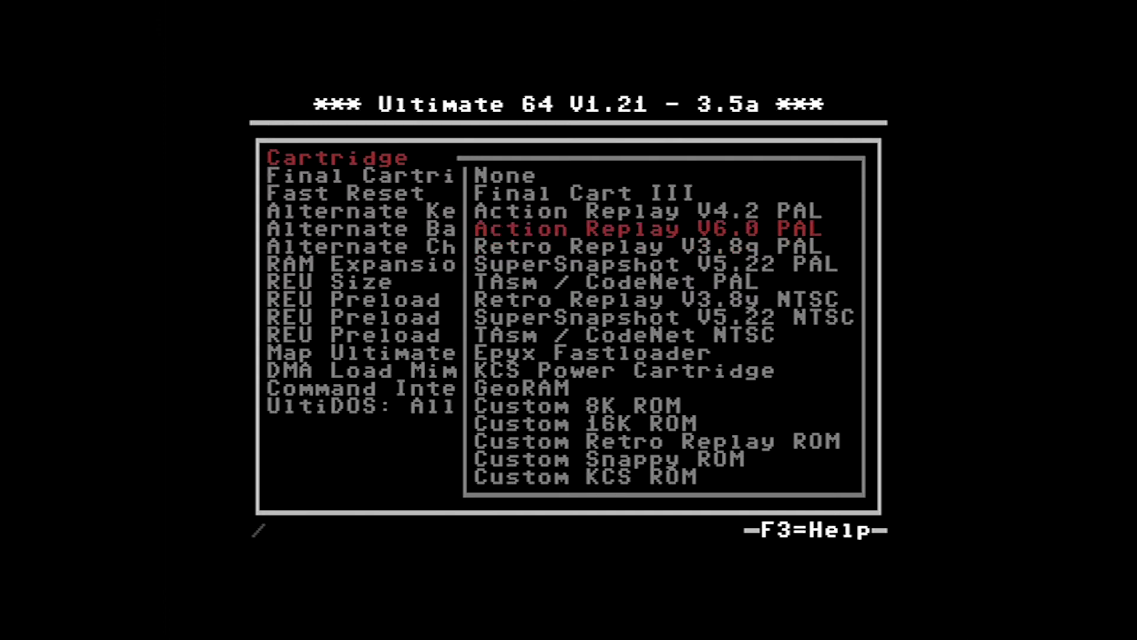
# Confirm Action Replay V6.0 PAL as the cartridge
pyautogui.press('Return')
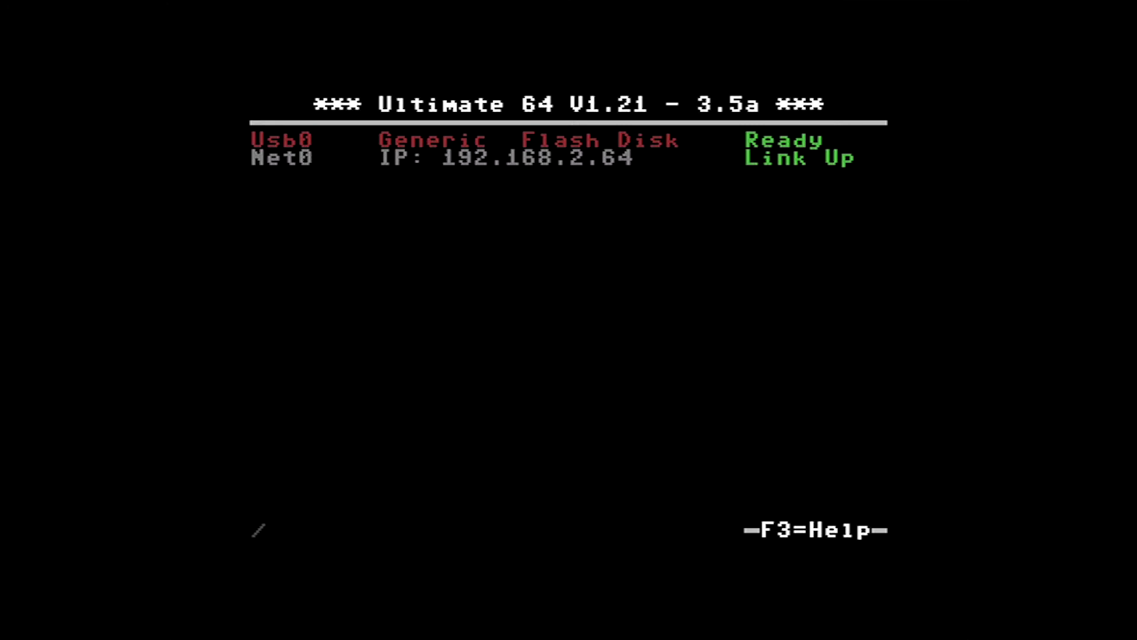
# Set Background color to Red in User Interface Settings and exit to view it
pyautogui.press('F2')
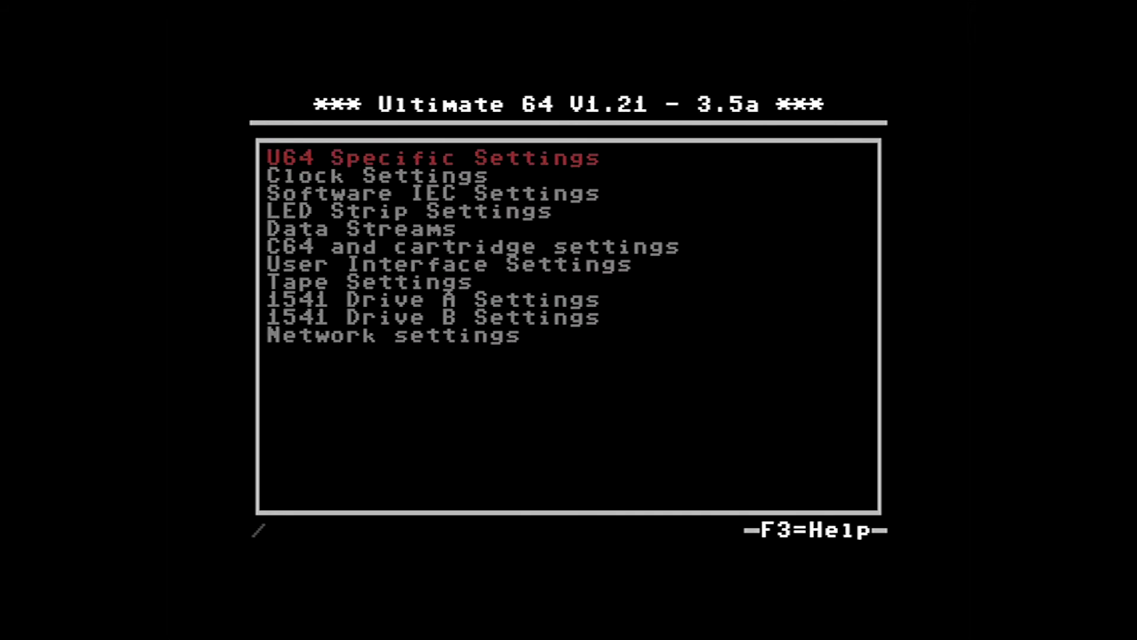
pyautogui.press('Down')
pyautogui.press('Down')
pyautogui.press('Down')
pyautogui.press('Down')
pyautogui.press('Down')
pyautogui.press('Down')
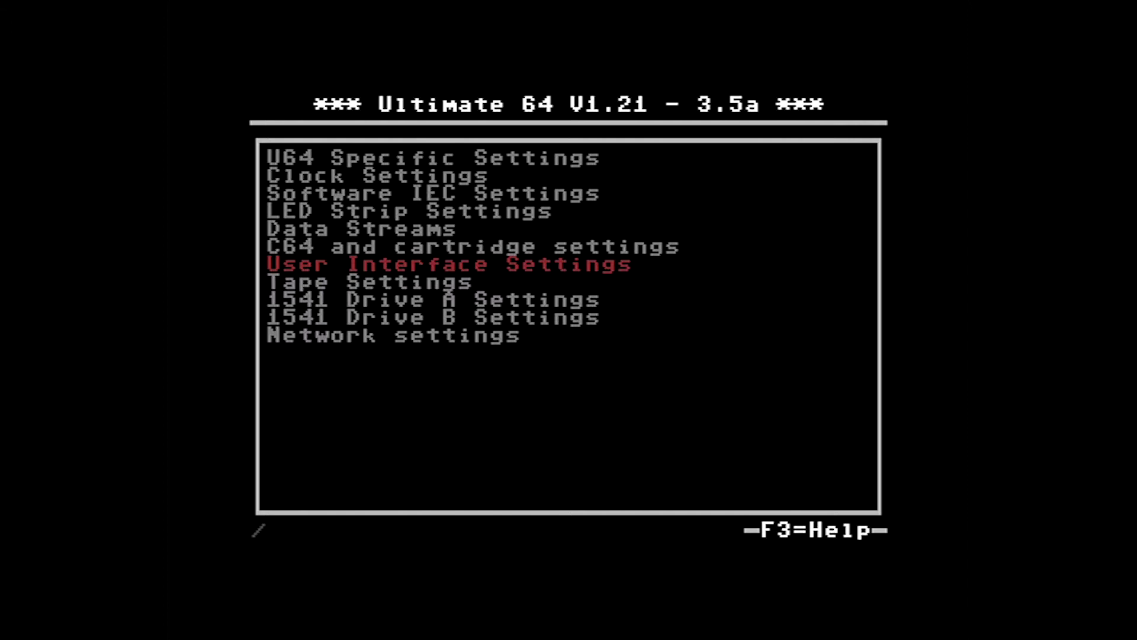
pyautogui.press('Return')
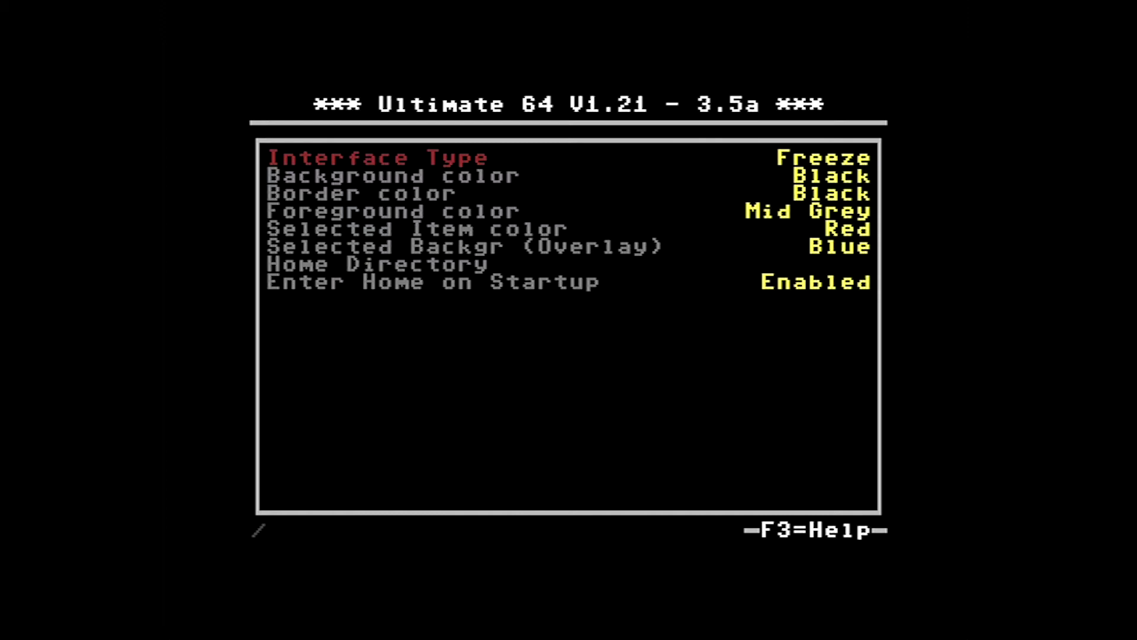
pyautogui.press('Down')
pyautogui.press('Return')
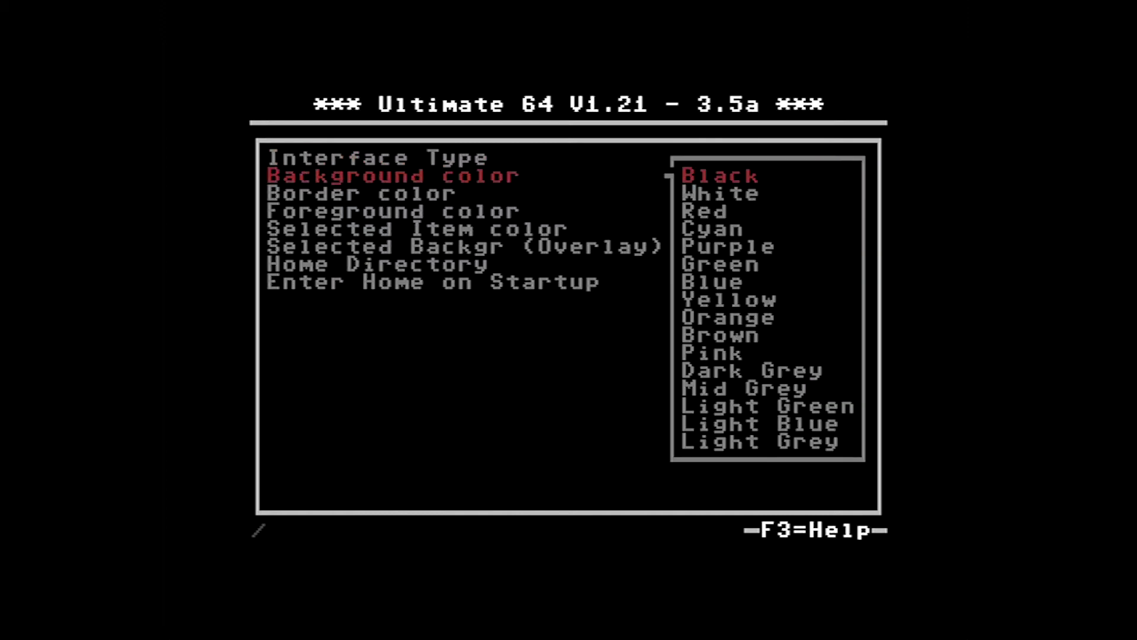
pyautogui.press('Down')
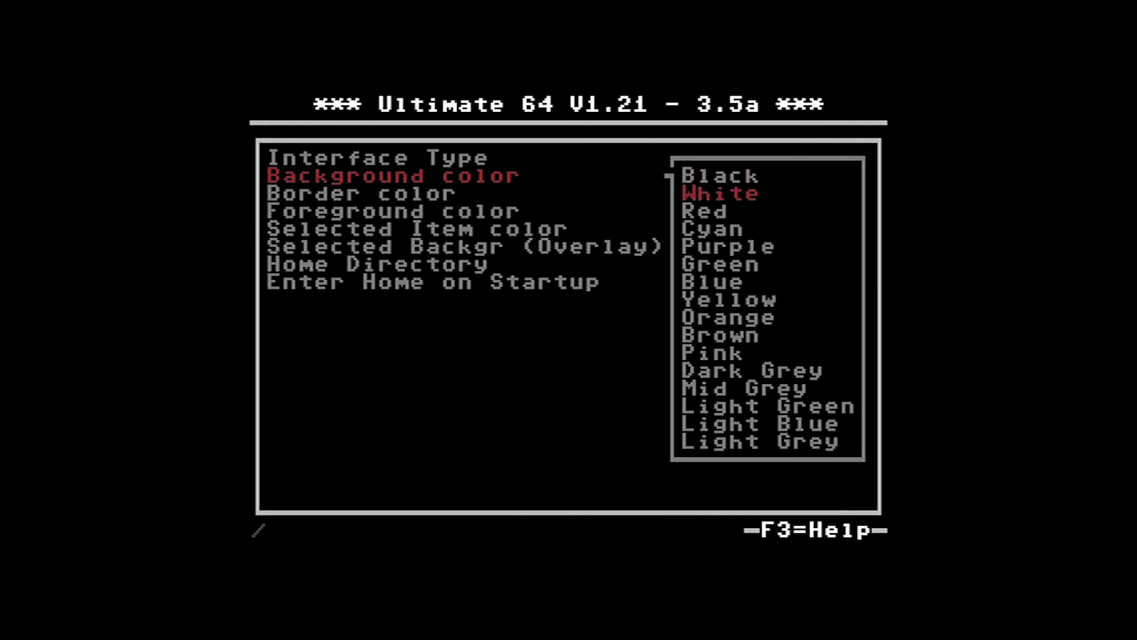
pyautogui.press('Down')
pyautogui.press('Return')
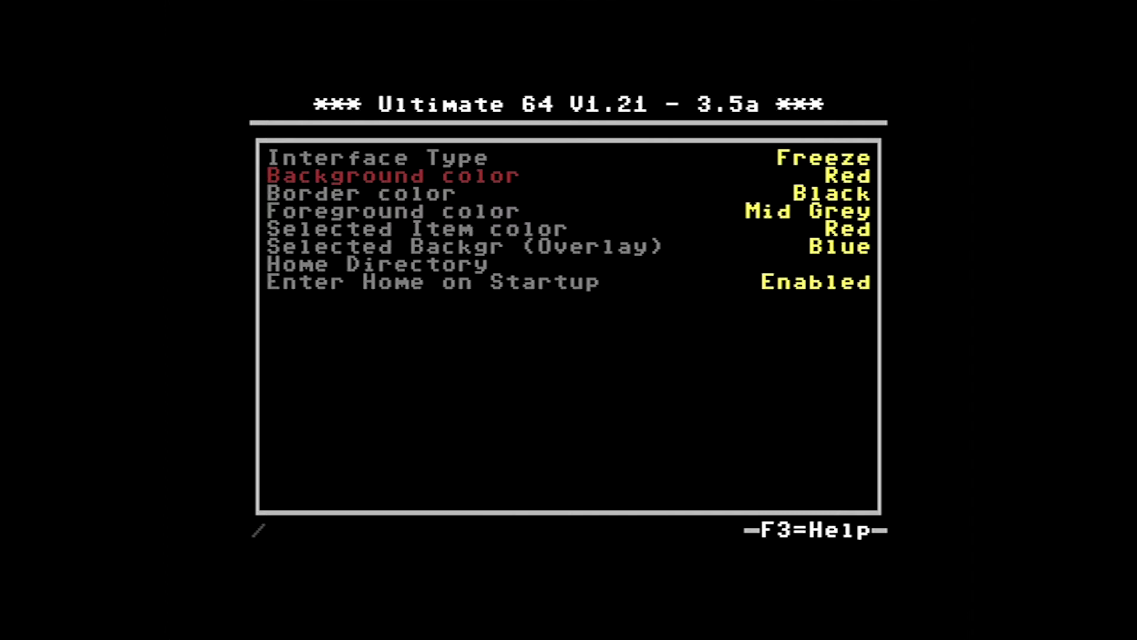
pyautogui.press('Escape')
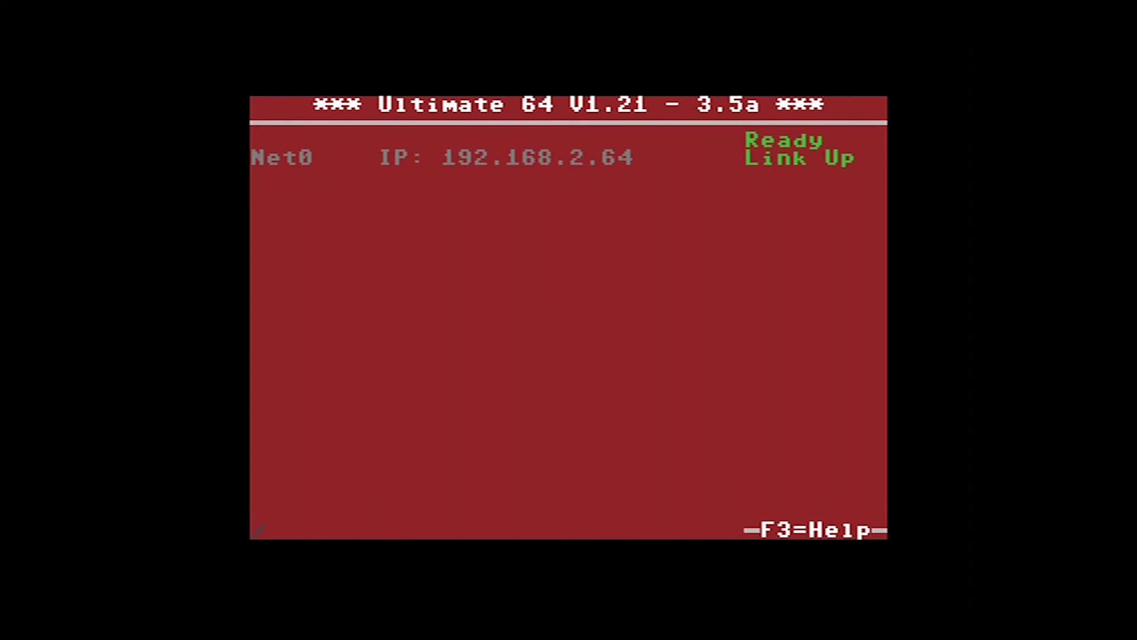
# Set Background color back to Black in User Interface Settings
pyautogui.press('F2')
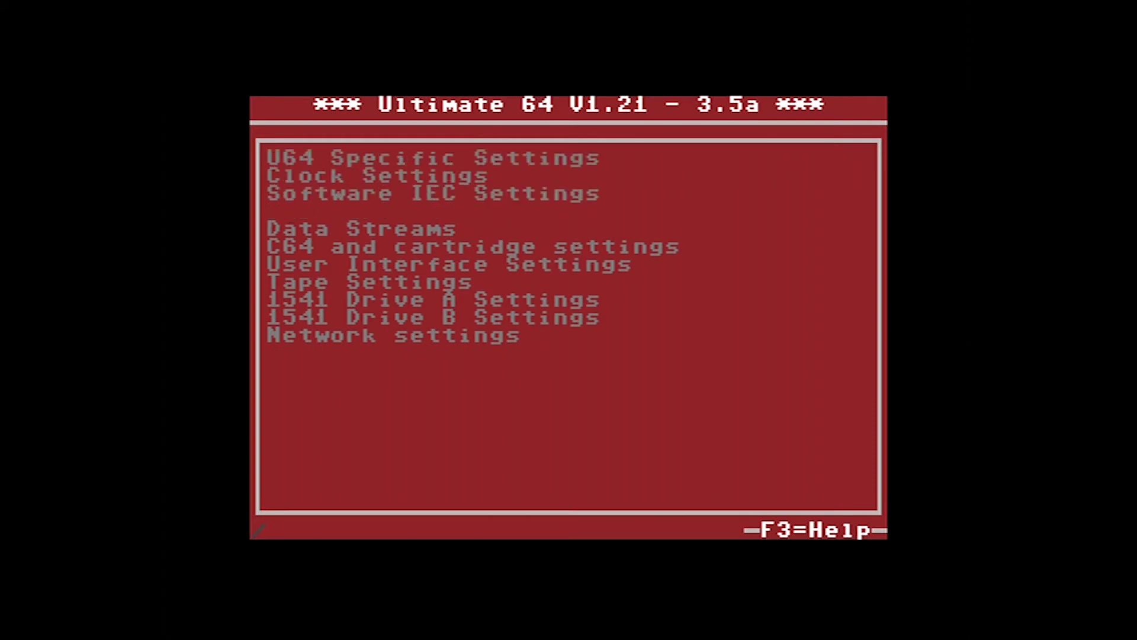
pyautogui.press('Down')
pyautogui.press('Down')
pyautogui.press('Down')
pyautogui.press('Return')
pyautogui.press('Down')
pyautogui.press('Return')
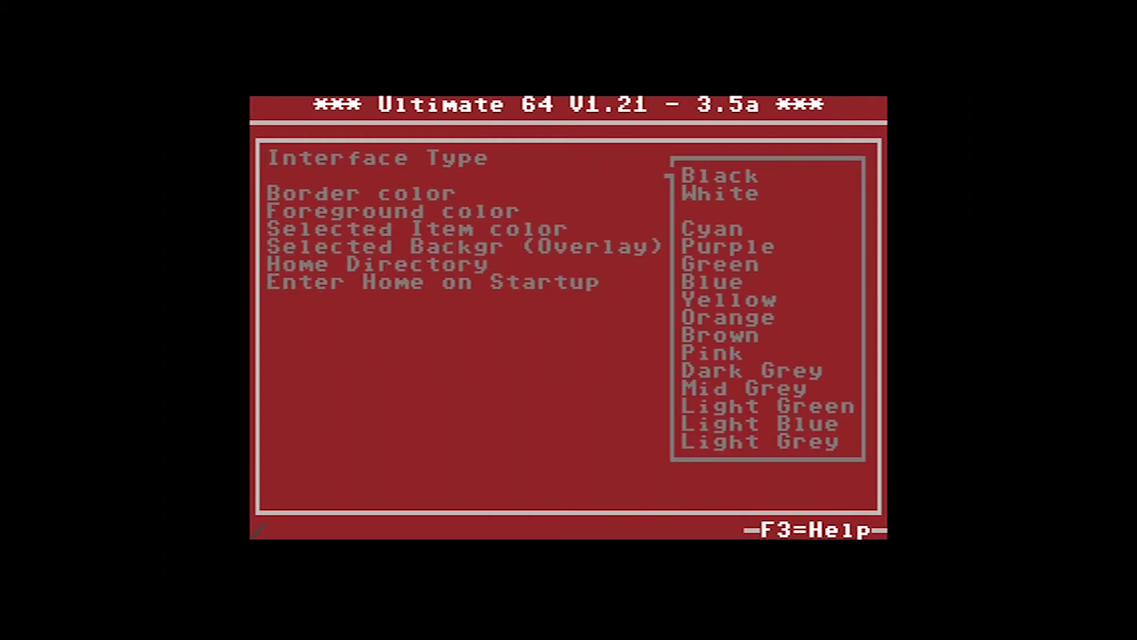
pyautogui.press('Up')
pyautogui.press('Up')
pyautogui.press('Return')
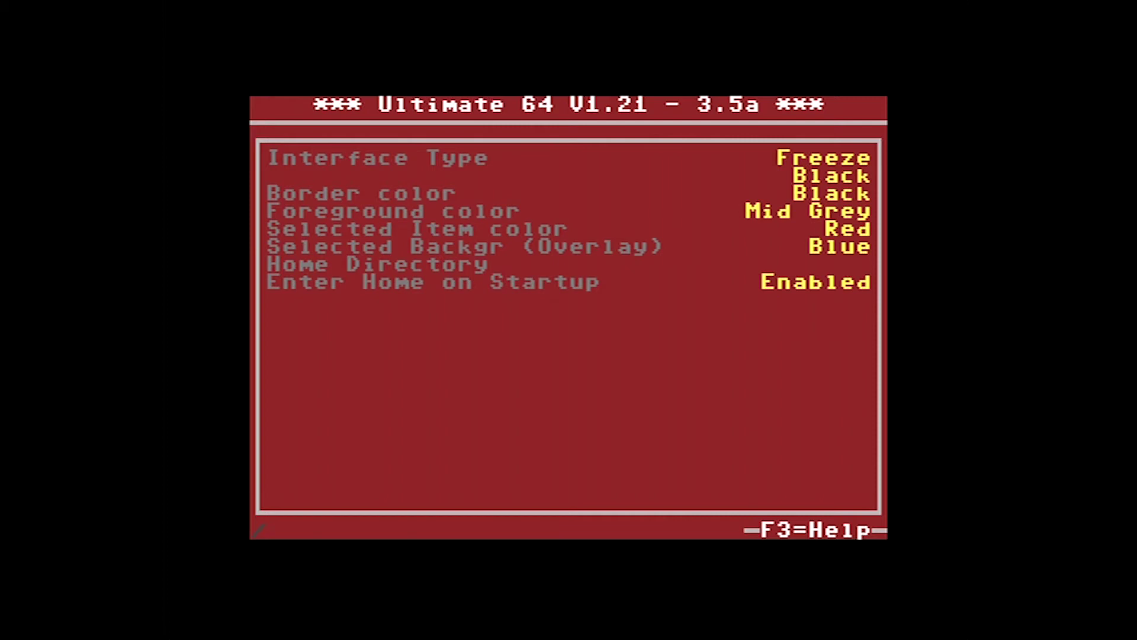
# Set Border color to Blue in User Interface Settings
pyautogui.press('Escape')
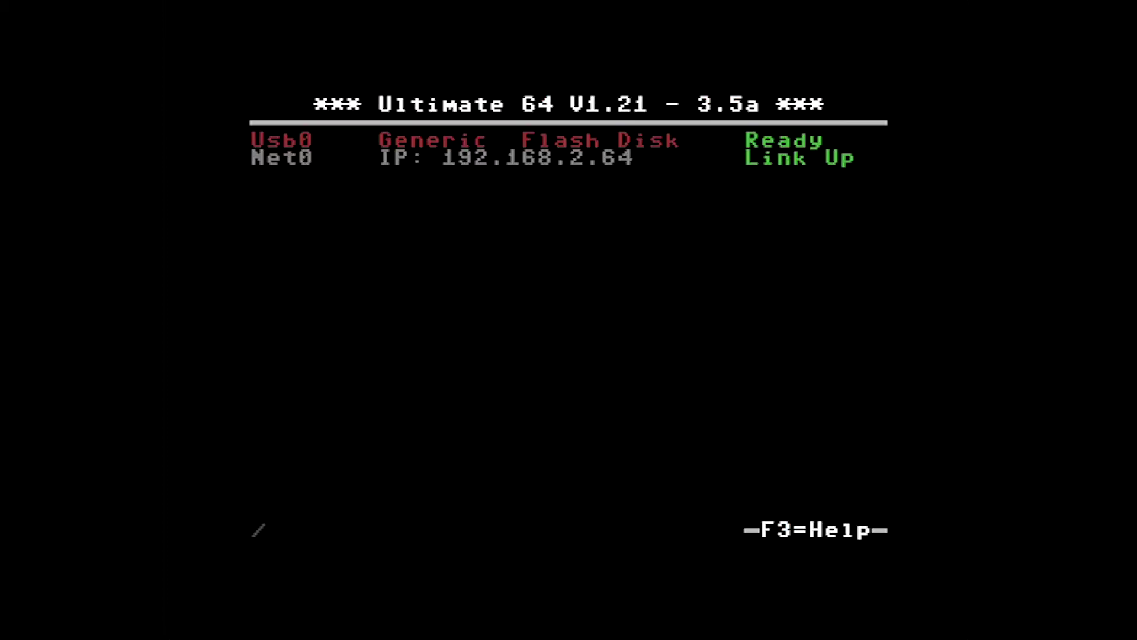
pyautogui.press('F2')
pyautogui.press('Down')
pyautogui.press('Down')
pyautogui.press('Down')
pyautogui.press('Down')
pyautogui.press('Down')
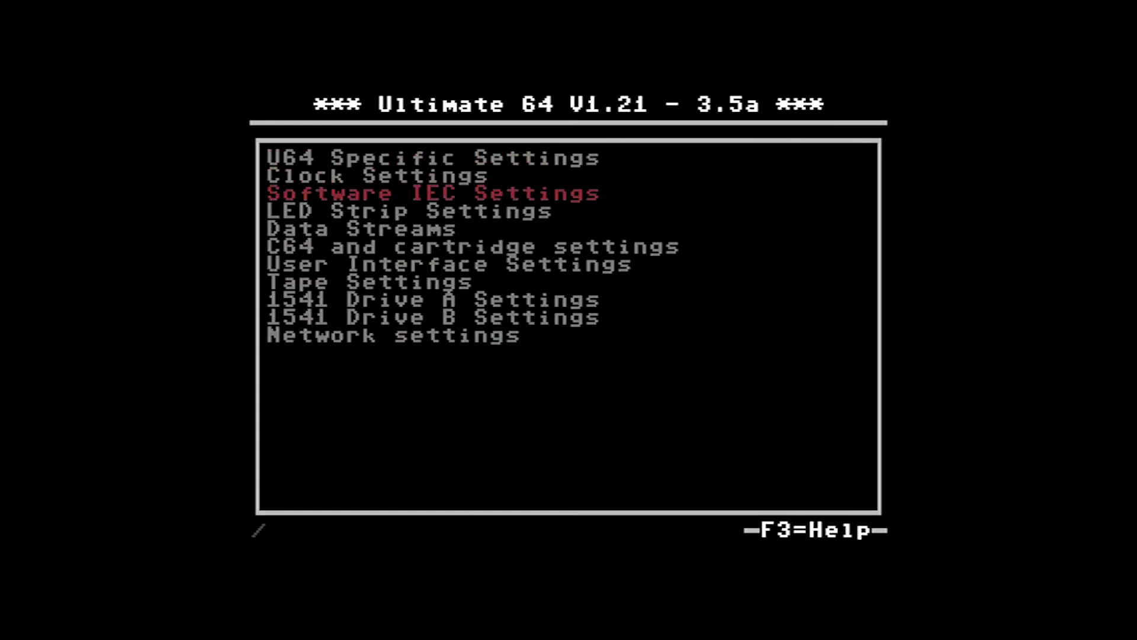
pyautogui.press('Down')
pyautogui.press('Return')
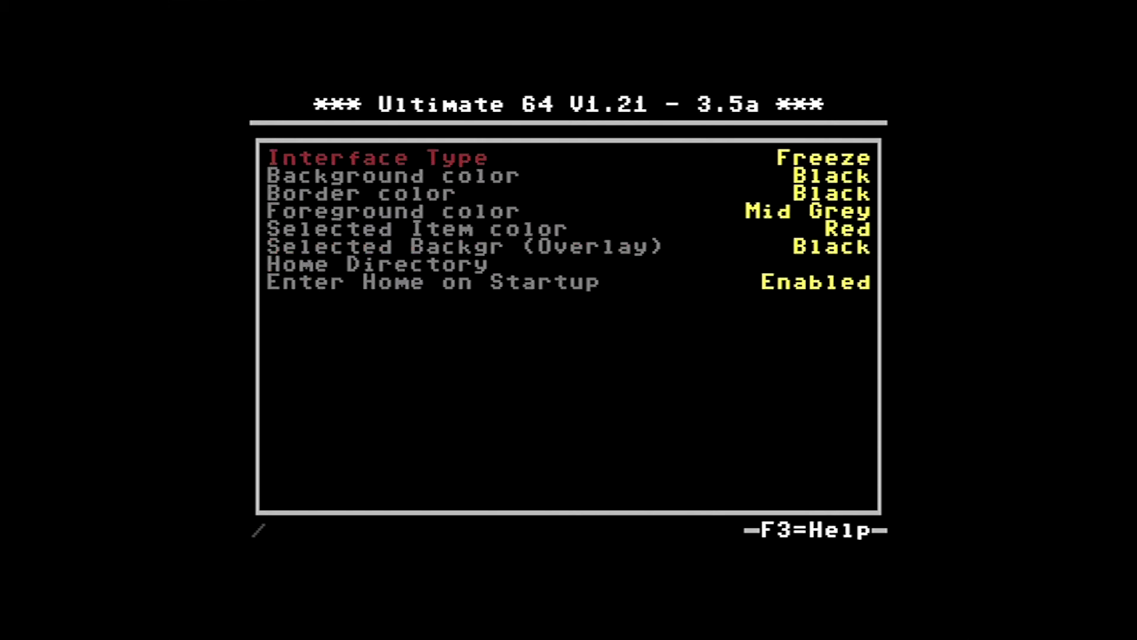
pyautogui.press('Down')
pyautogui.press('Down')
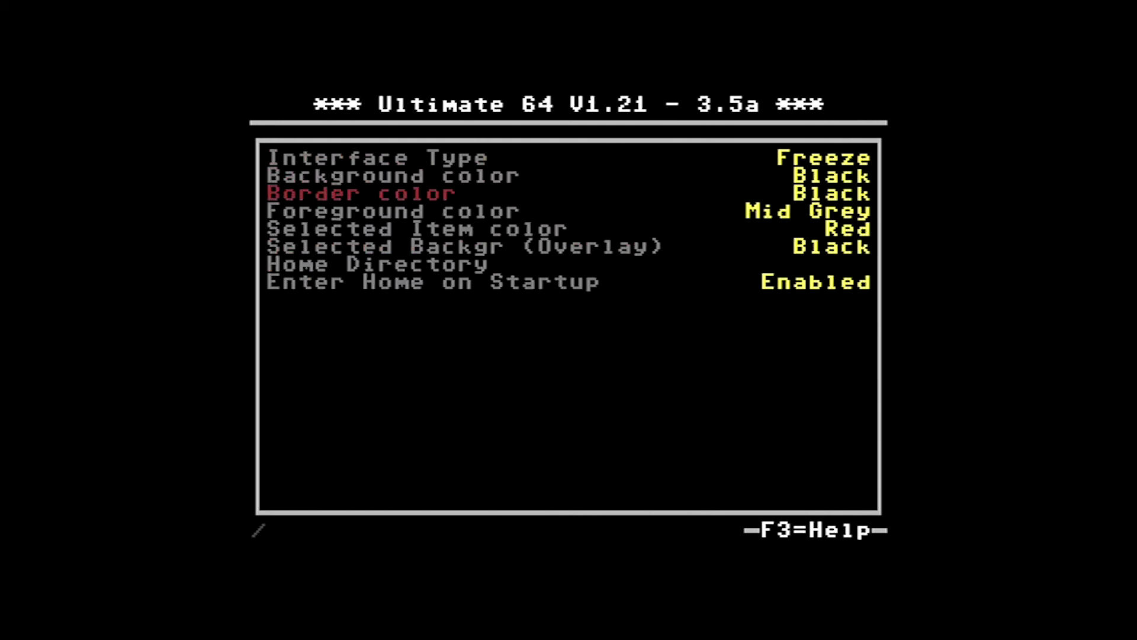
pyautogui.press('Return')
pyautogui.press('Down')
pyautogui.press('Down')
pyautogui.press('Down')
pyautogui.press('Down')
pyautogui.press('Down')
pyautogui.press('Down')
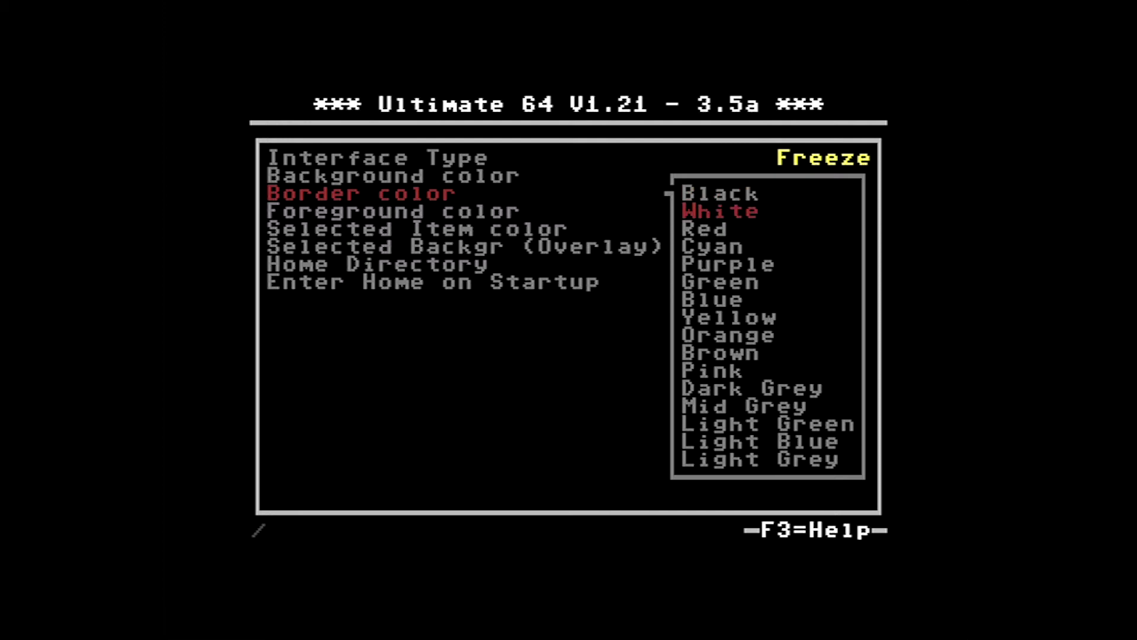
pyautogui.press('Return')
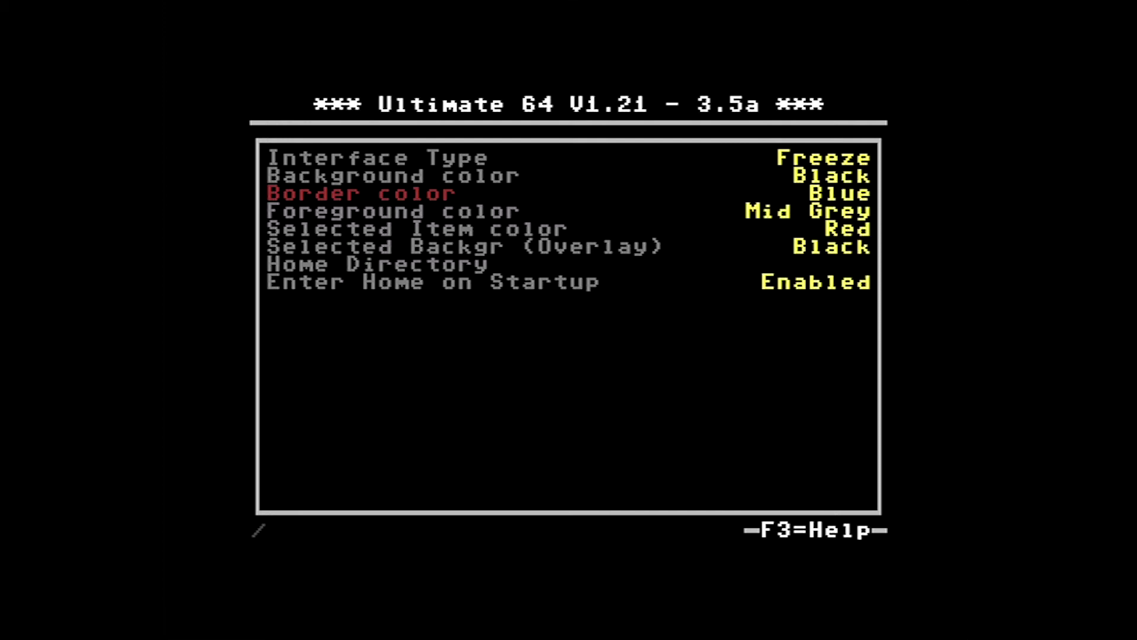
# Browse the foreground and selected item colour settings, then exit to see the blue border
pyautogui.press('Down')
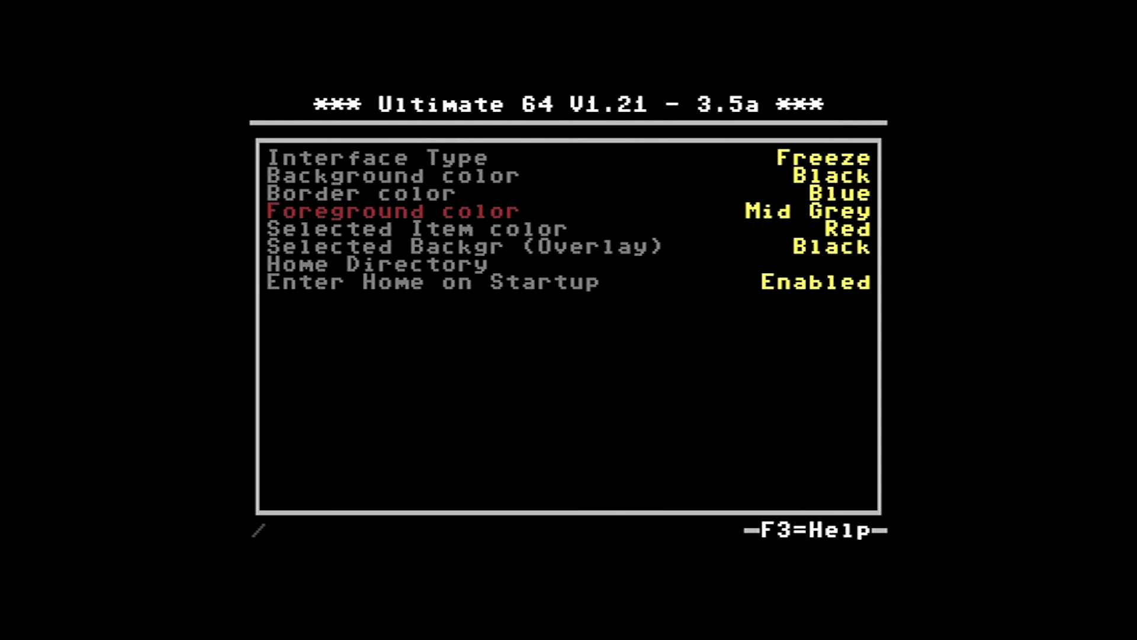
pyautogui.press('Down')
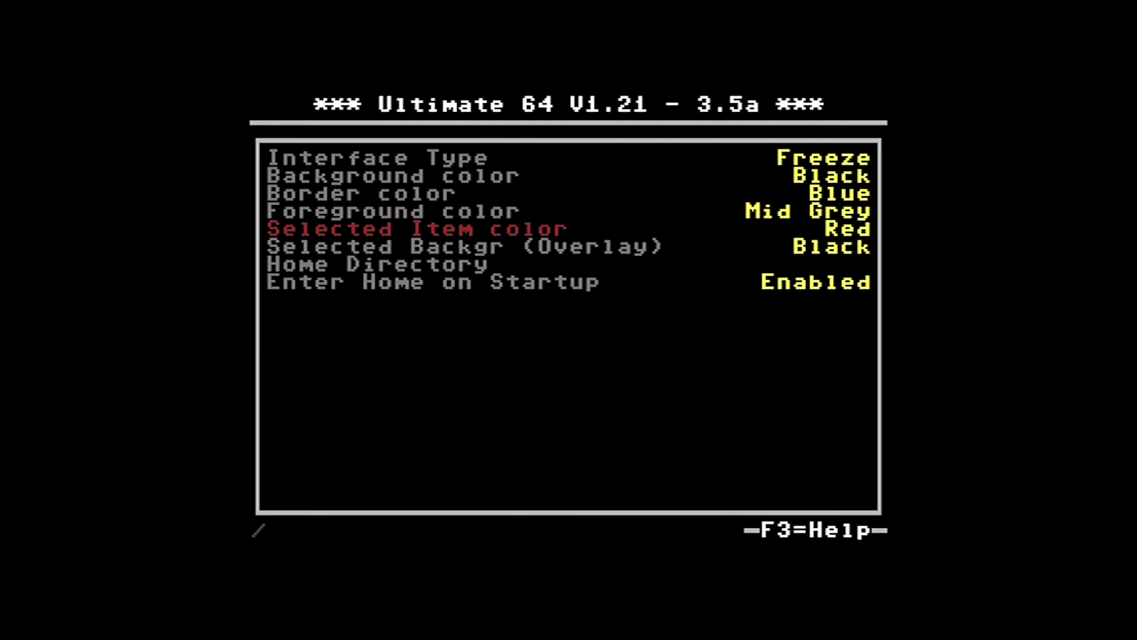
pyautogui.press('Up')
pyautogui.press('Up')
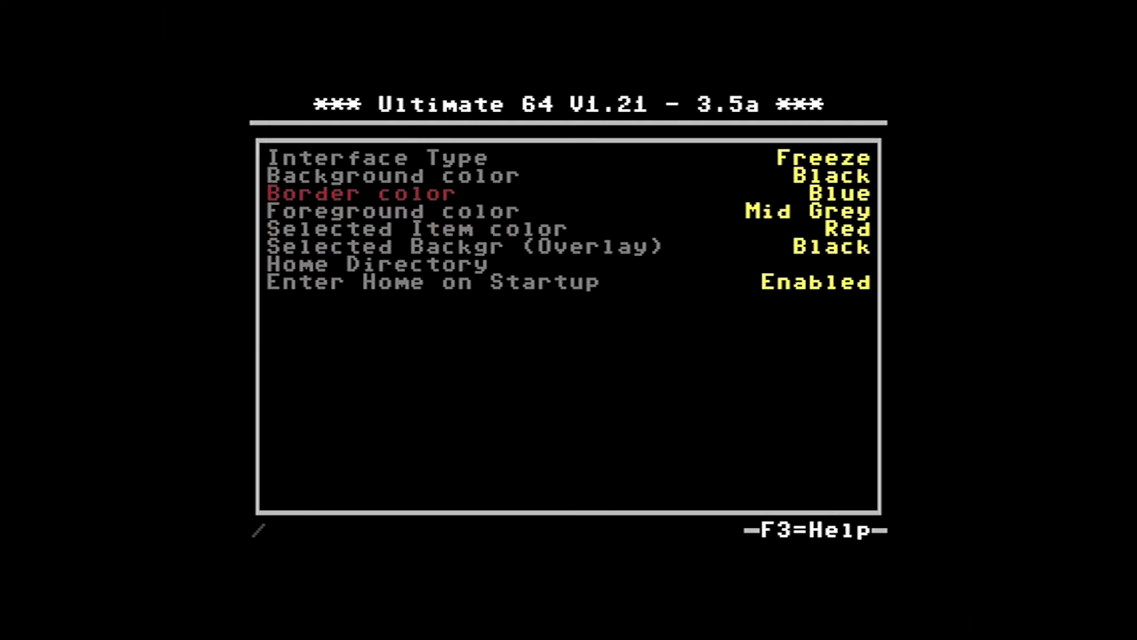
pyautogui.press('Up')
pyautogui.press('Down')
pyautogui.press('Down')
pyautogui.press('Down')
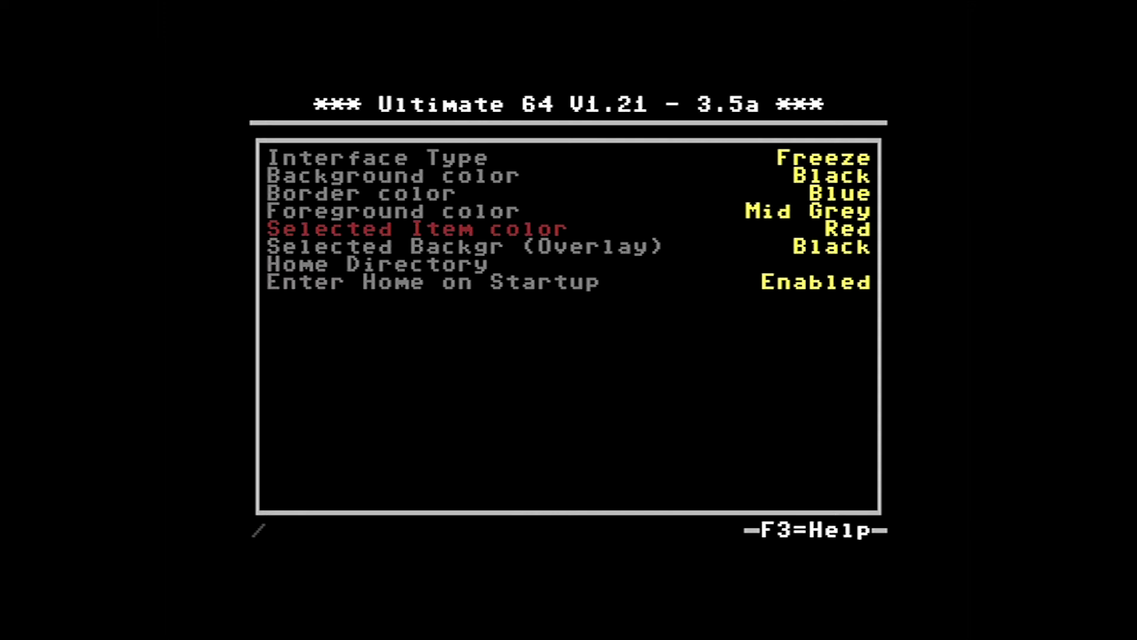
pyautogui.press('Escape')
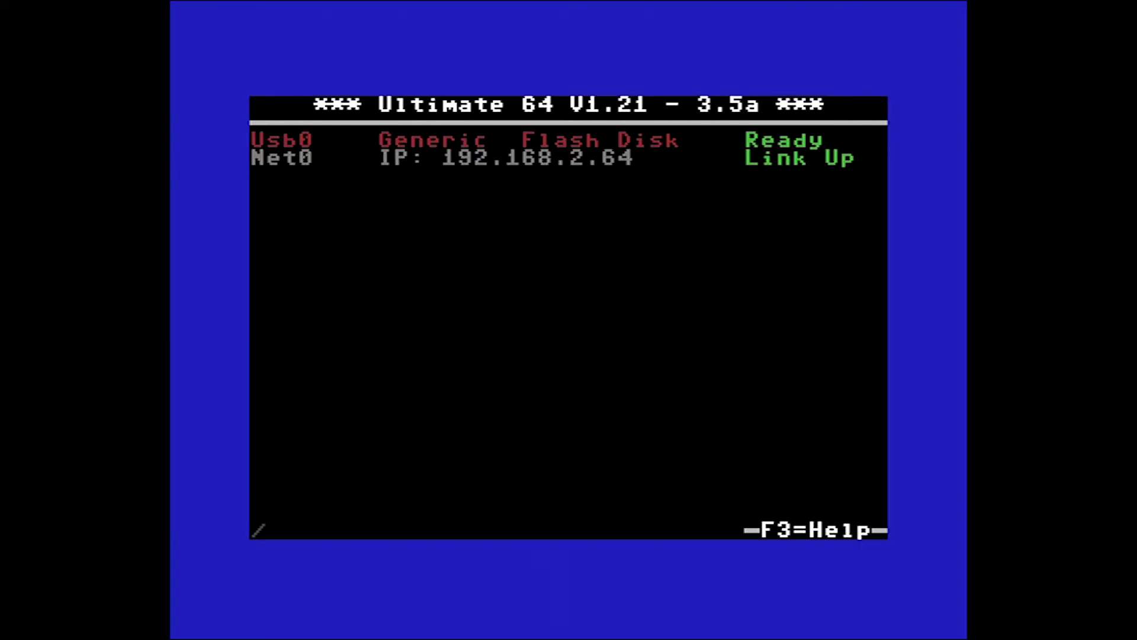
# Keep the tape playback rate at 0.98 MHz (PAL) in Tape Settings
pyautogui.press('F2')
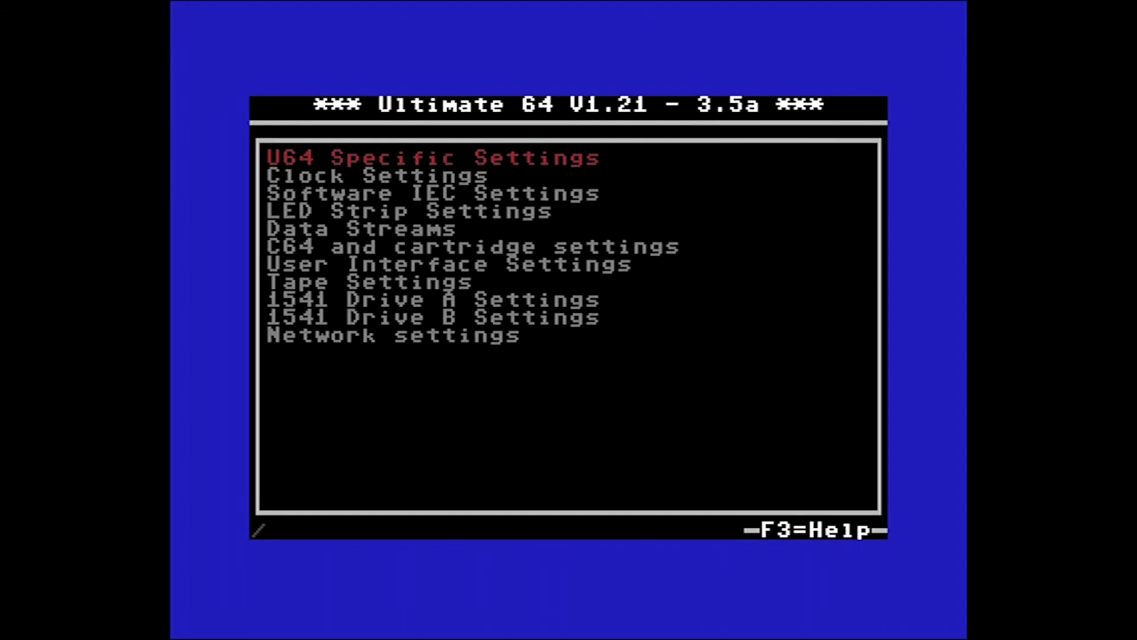
pyautogui.press('Down')
pyautogui.press('Down')
pyautogui.press('Down')
pyautogui.press('Down')
pyautogui.press('Down')
pyautogui.press('Down')
pyautogui.press('Down')
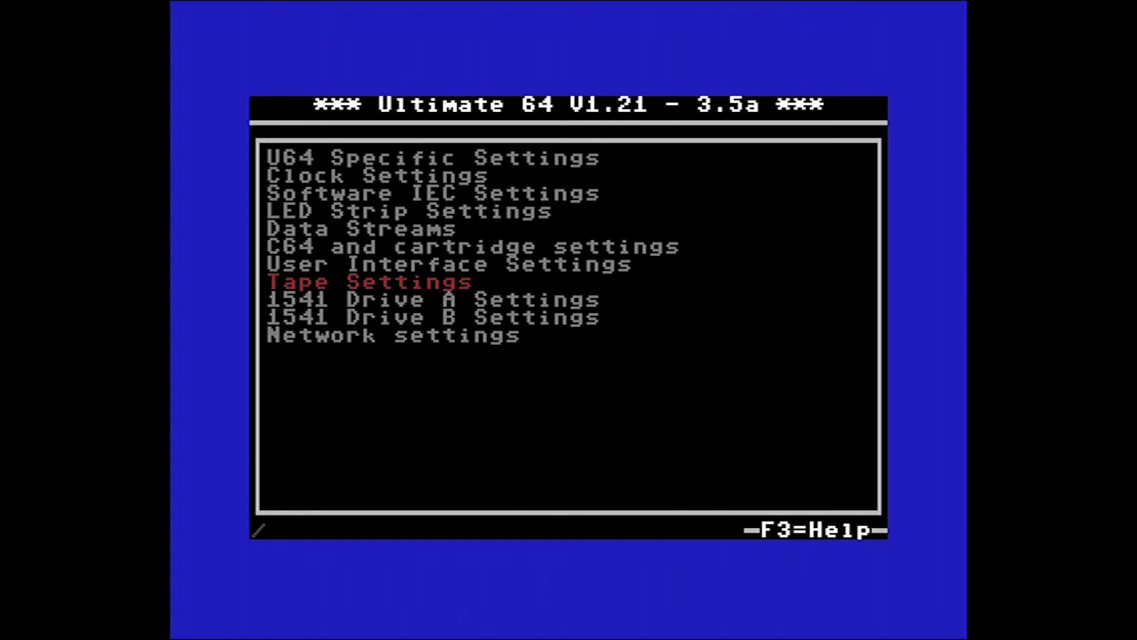
pyautogui.press('Return')
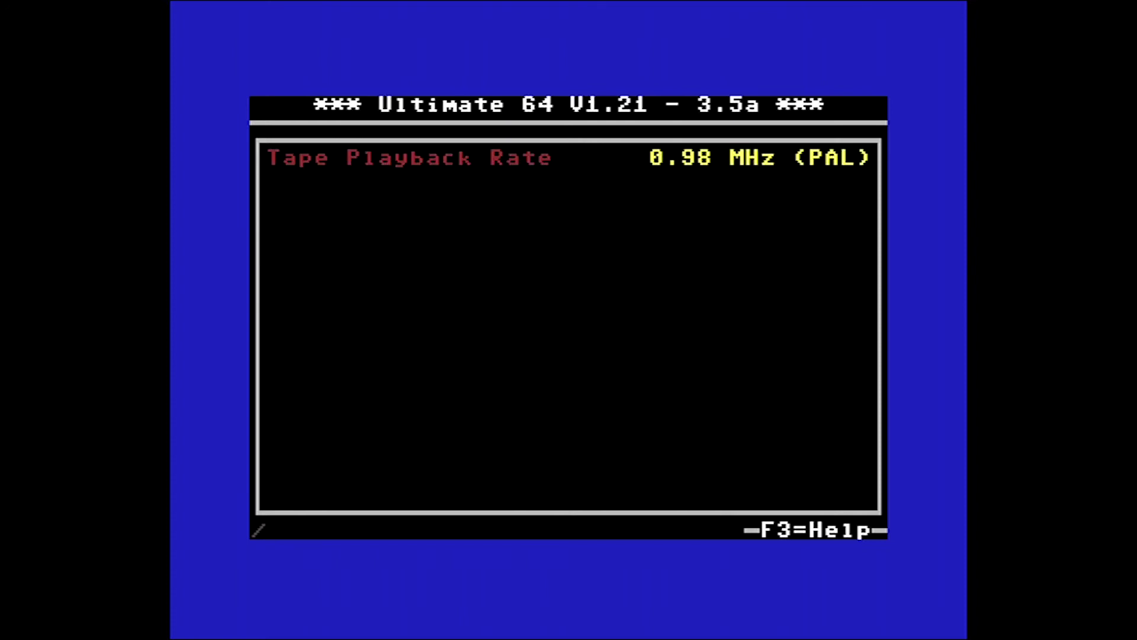
pyautogui.press('Return')
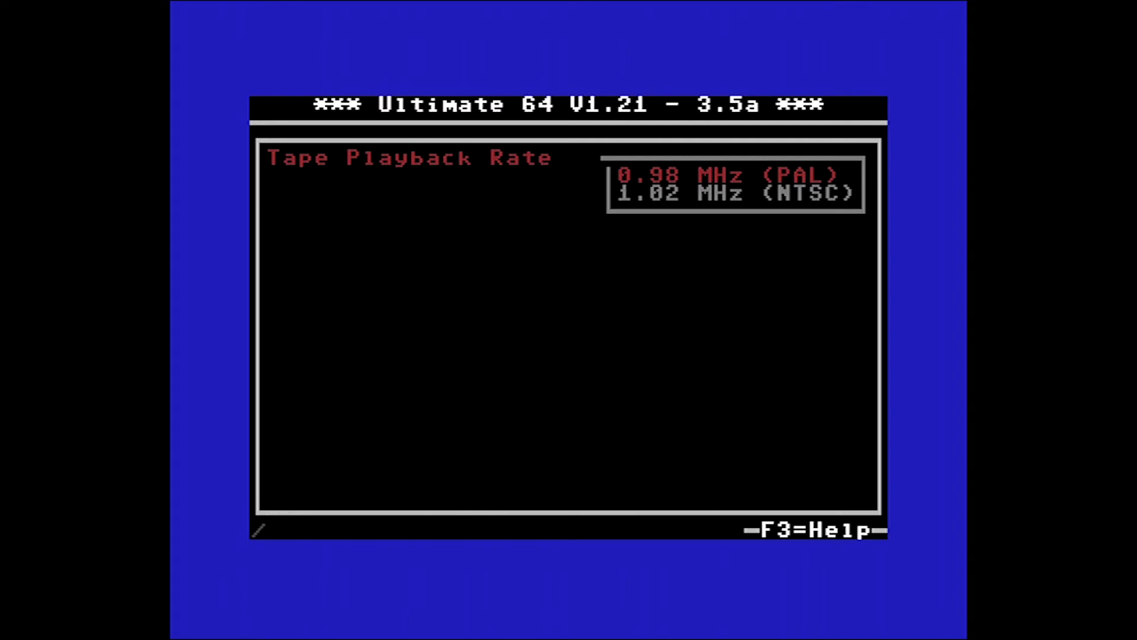
pyautogui.press('Return')
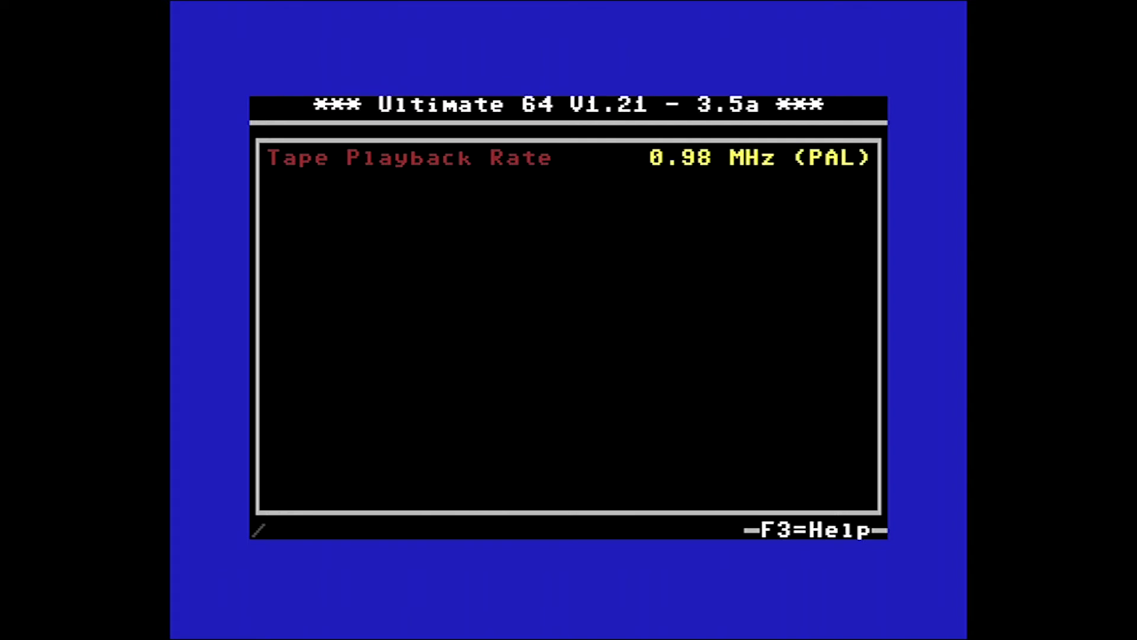
pyautogui.press('Escape')
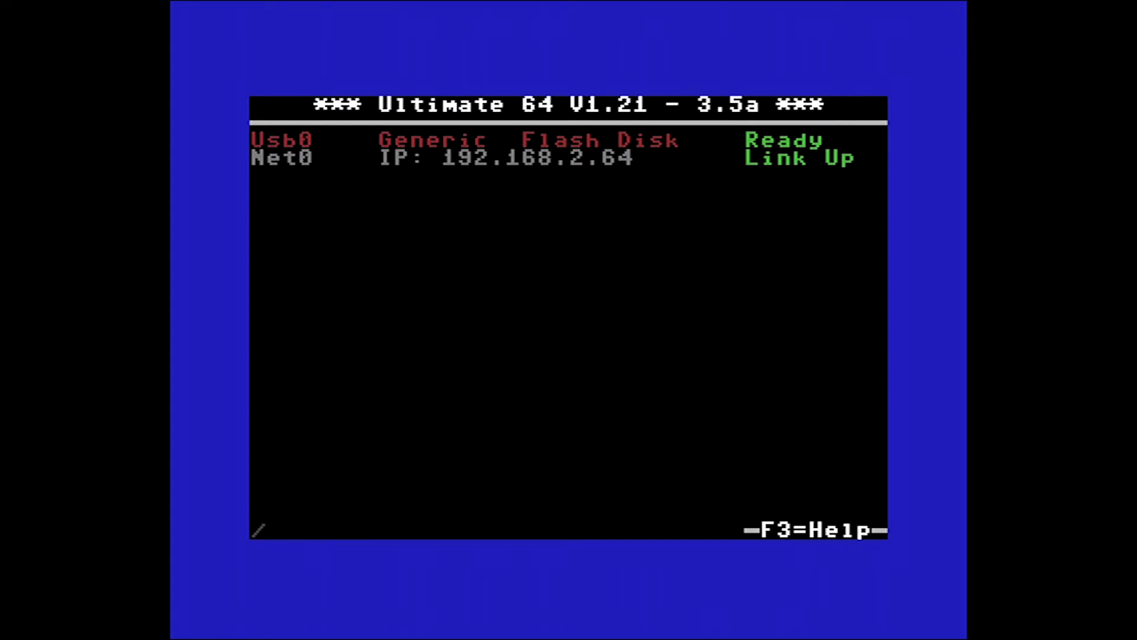
# Check the 1541 Drive A ROM Select choices without changing them from Custom1*
pyautogui.press('F2')
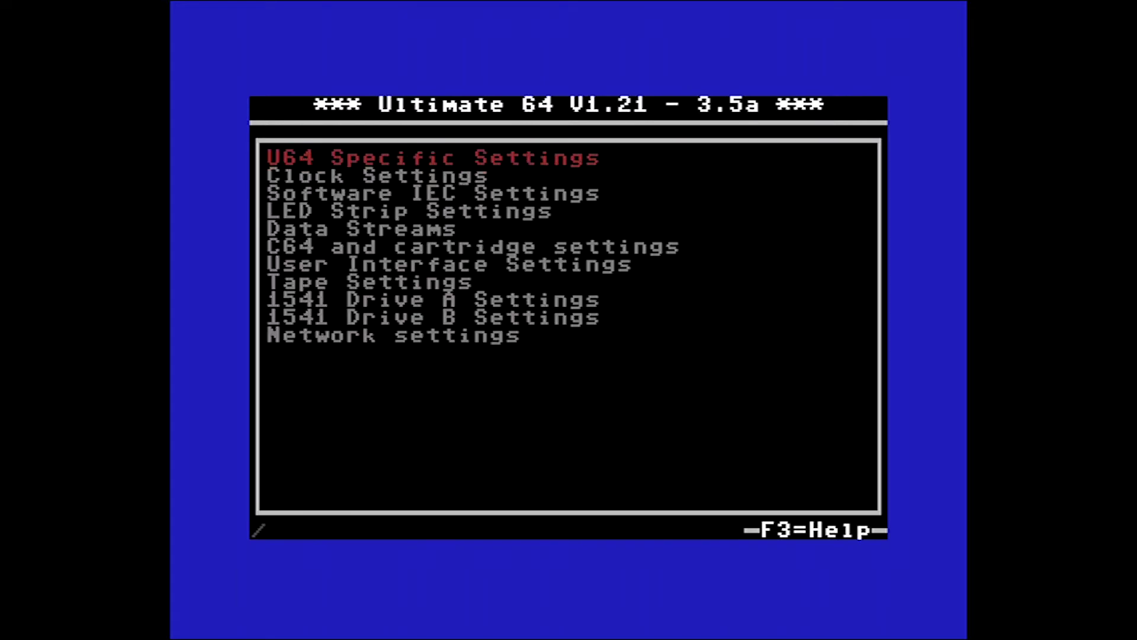
pyautogui.press('Down')
pyautogui.press('Down')
pyautogui.press('Down')
pyautogui.press('Down')
pyautogui.press('Down')
pyautogui.press('Down')
pyautogui.press('Down')
pyautogui.press('Down')
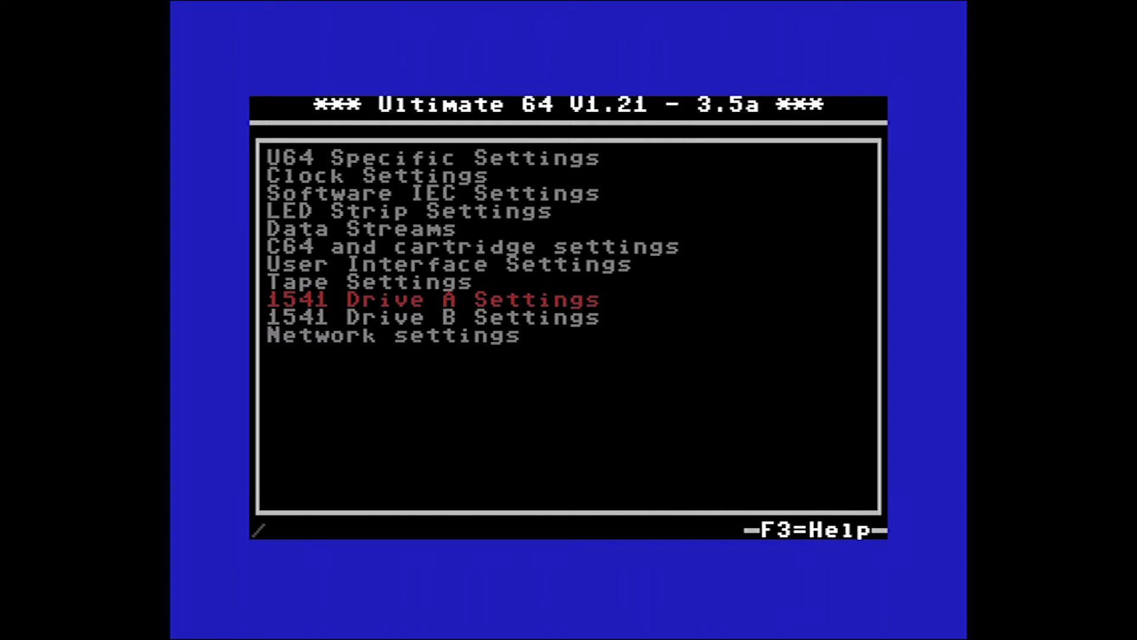
pyautogui.press('Return')
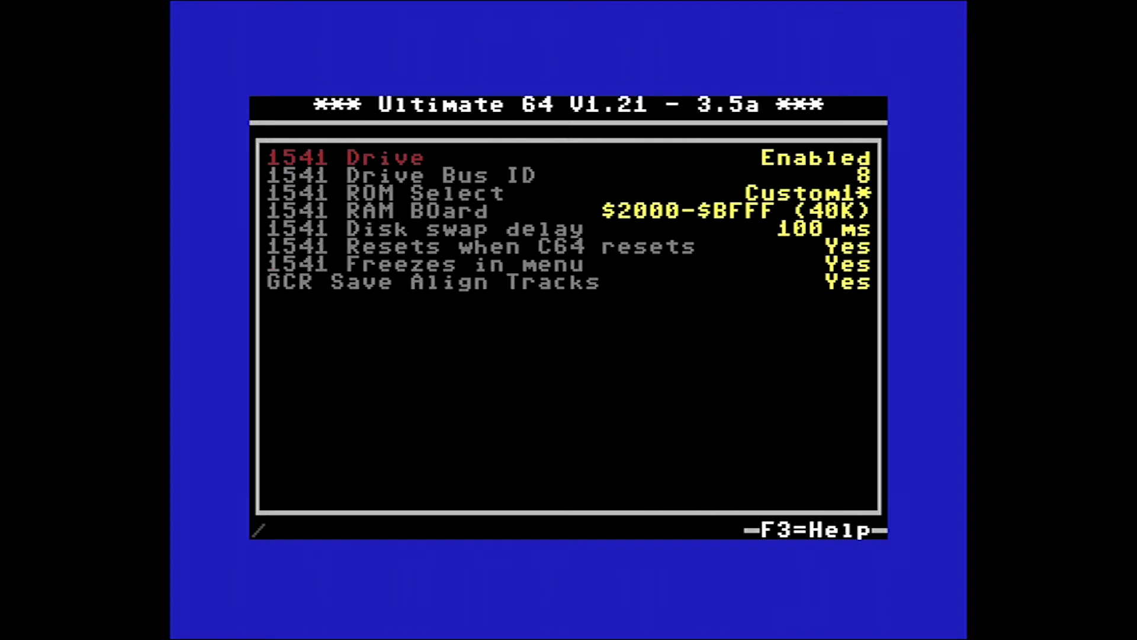
pyautogui.press('Down')
pyautogui.press('Down')
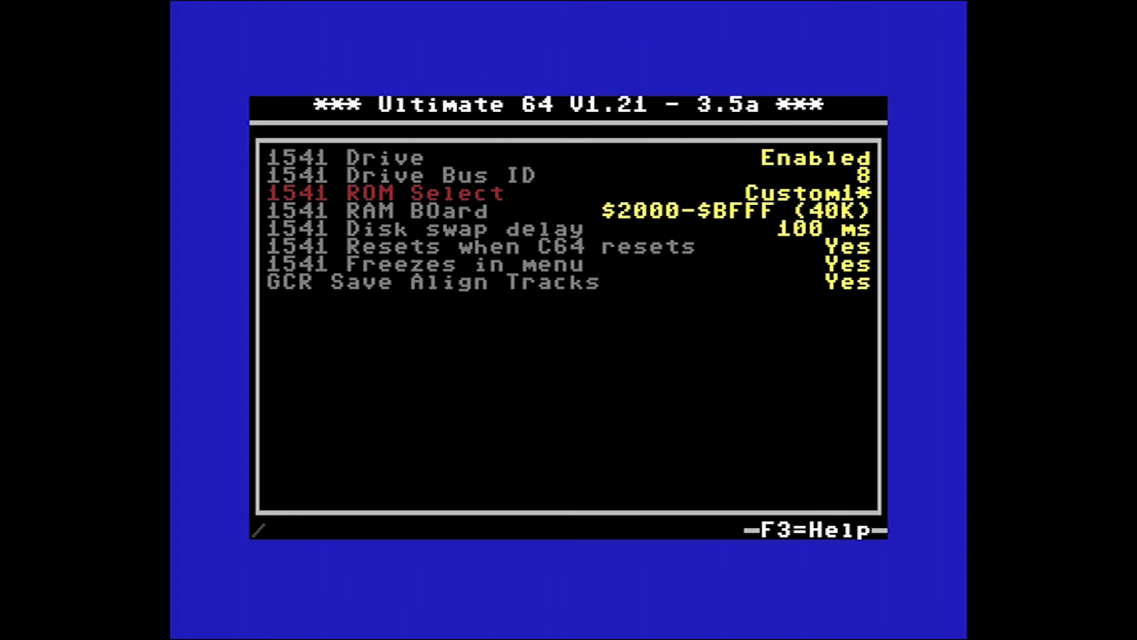
pyautogui.press('Return')
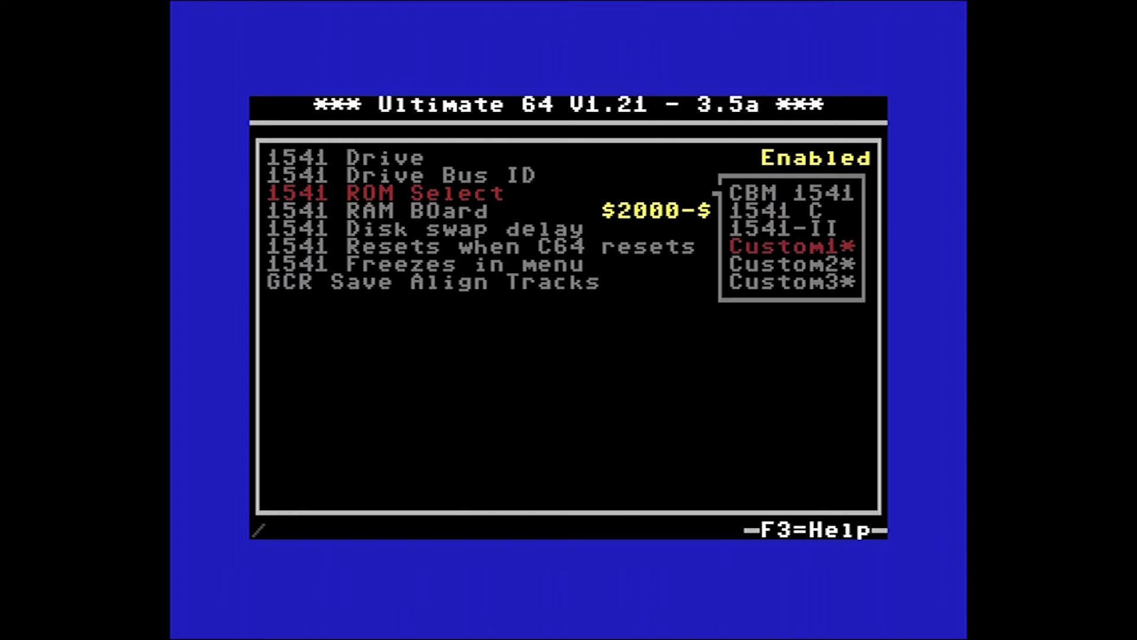
pyautogui.press('Up')
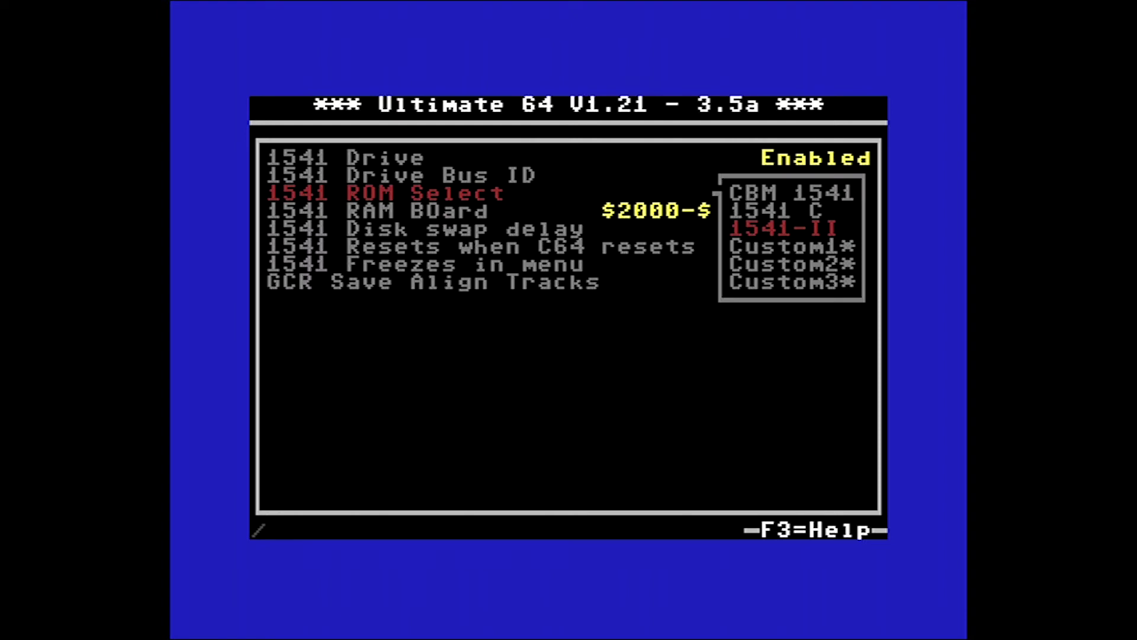
pyautogui.press('Escape')
pyautogui.press('Escape')
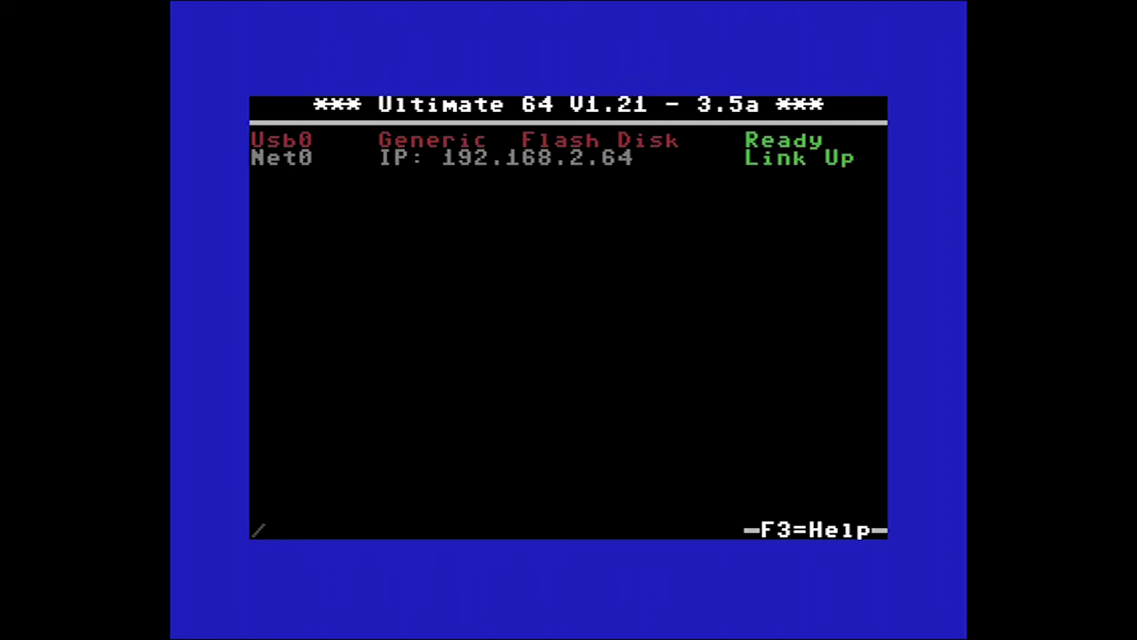
# In Network settings, replace 'II' with '64' in Host Name to make it Utimate-64
pyautogui.press('F2')
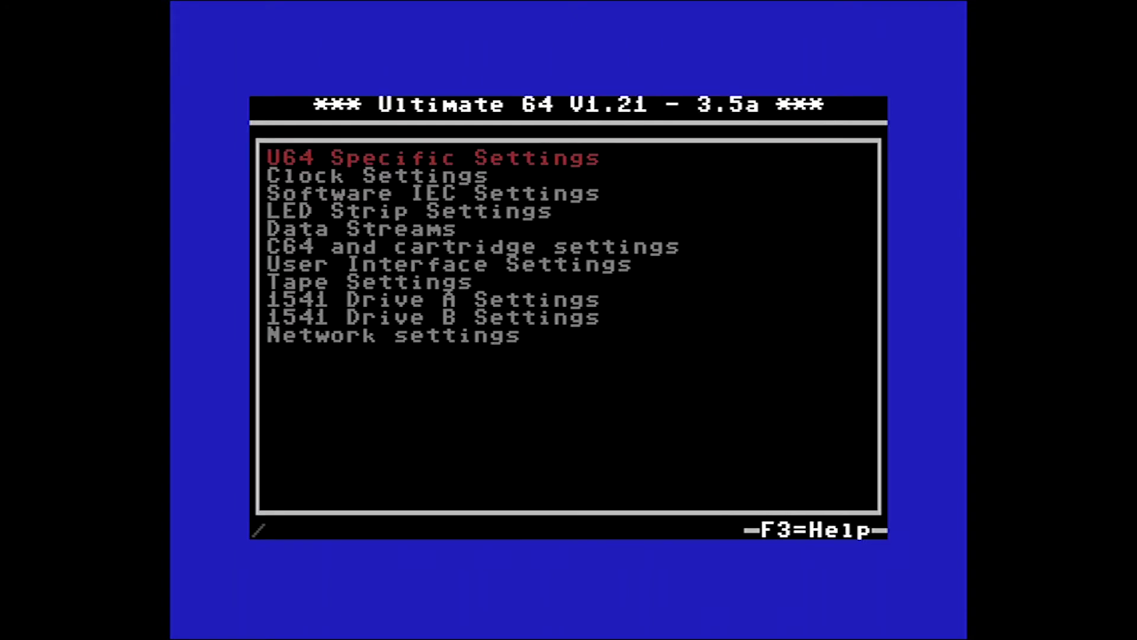
pyautogui.press('Down')
pyautogui.press('Down')
pyautogui.press('Down')
pyautogui.press('Down')
pyautogui.press('Down')
pyautogui.press('Down')
pyautogui.press('Down')
pyautogui.press('Down')
pyautogui.press('Down')
pyautogui.press('Down')
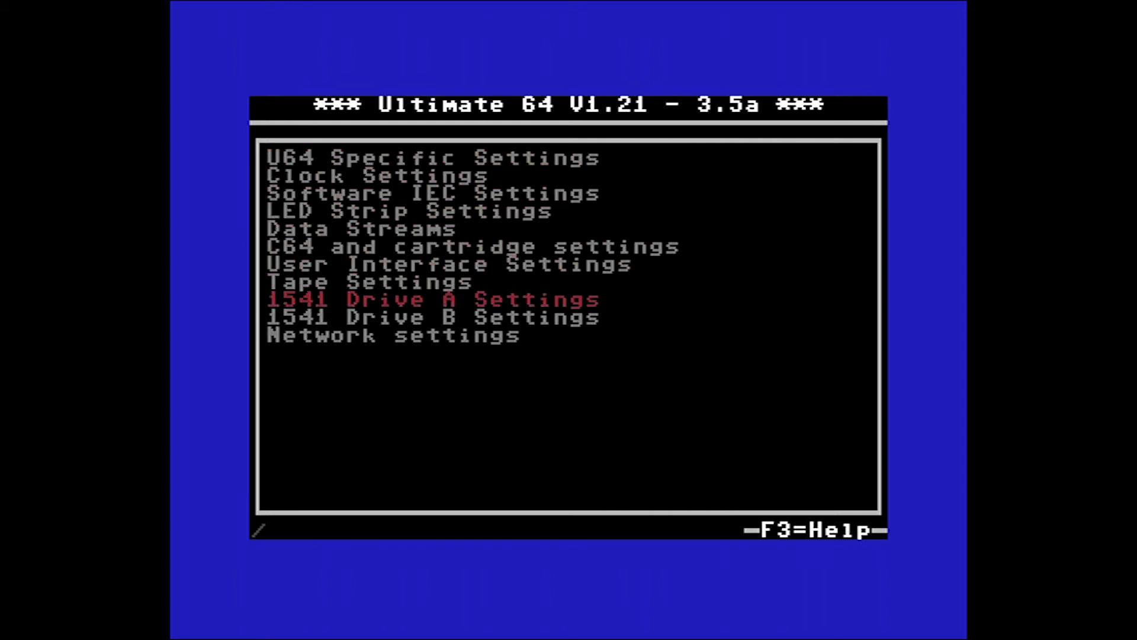
pyautogui.press('Return')
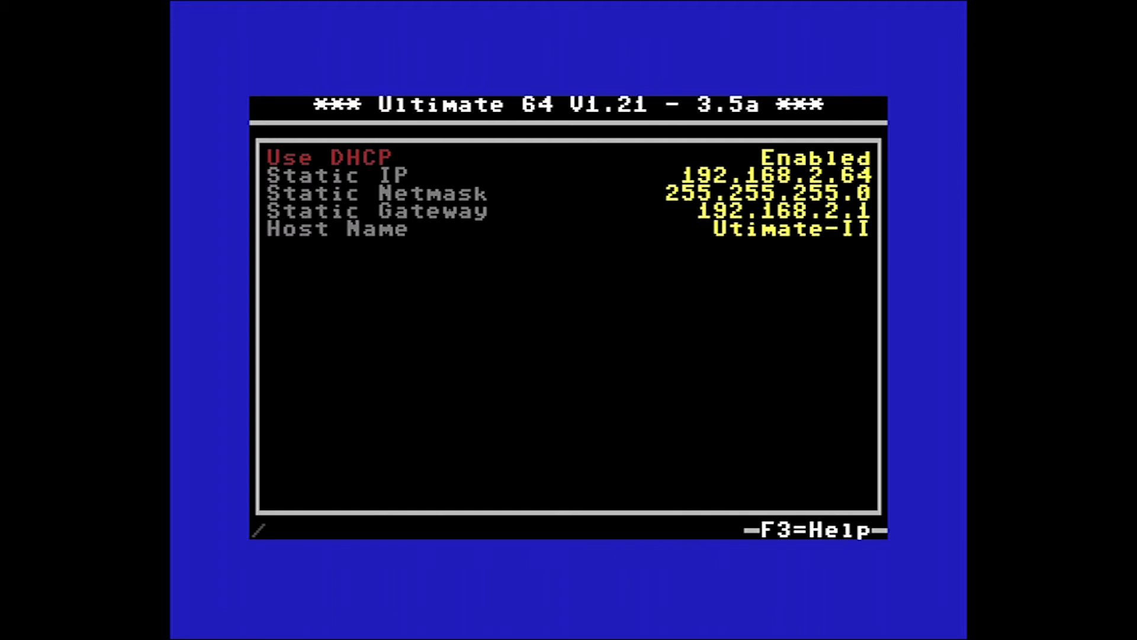
pyautogui.press('Down')
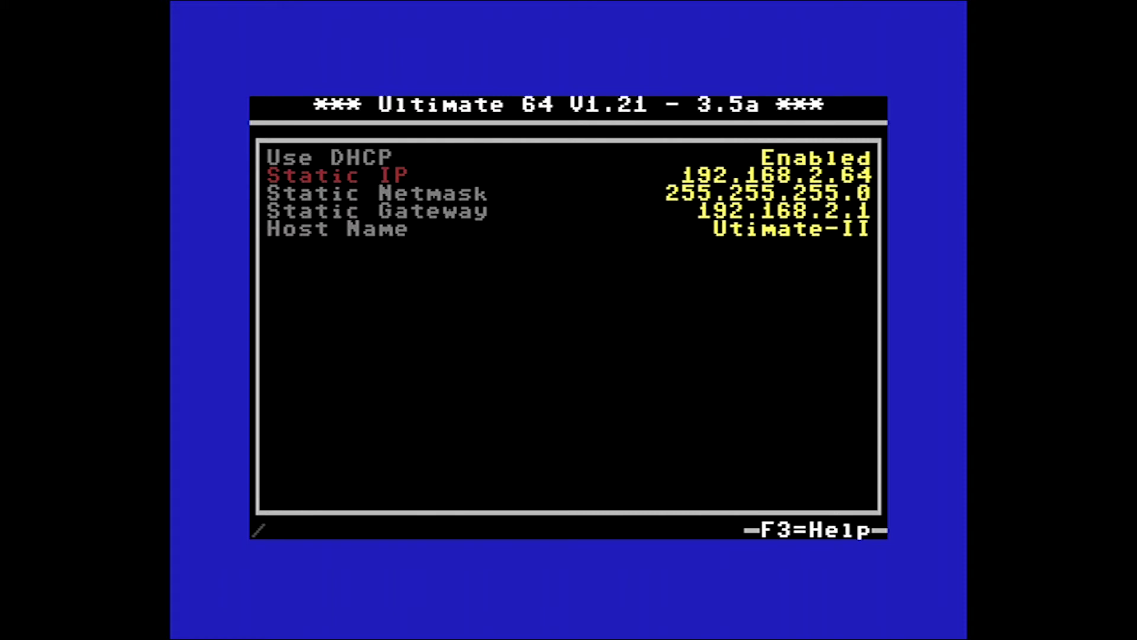
pyautogui.press('Down')
pyautogui.press('Down')
pyautogui.press('Down')
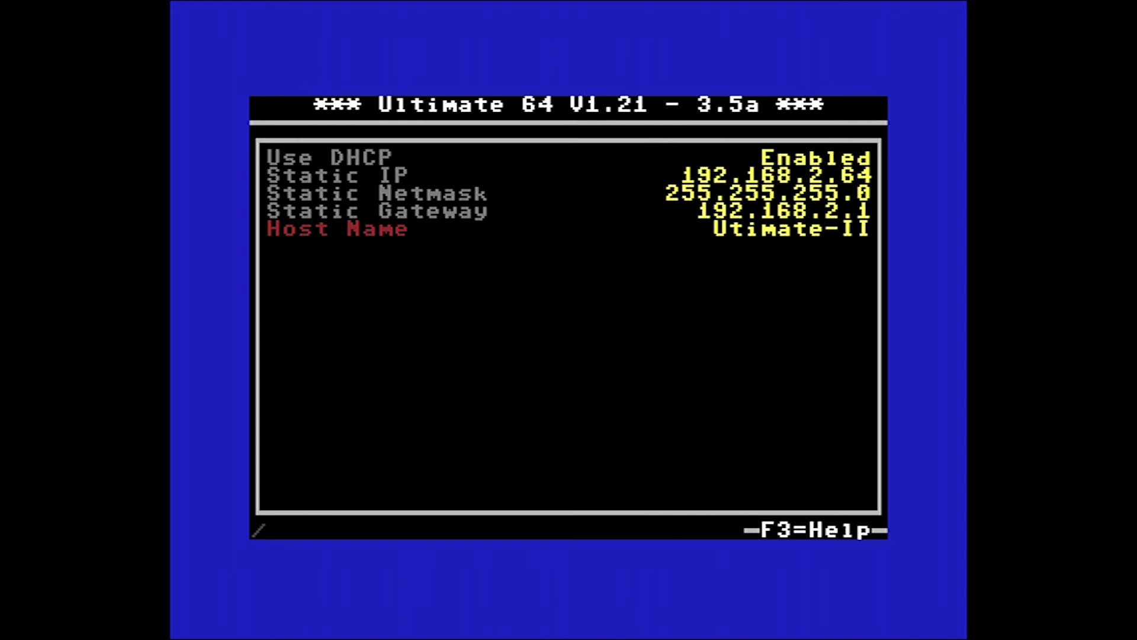
pyautogui.press('Return')
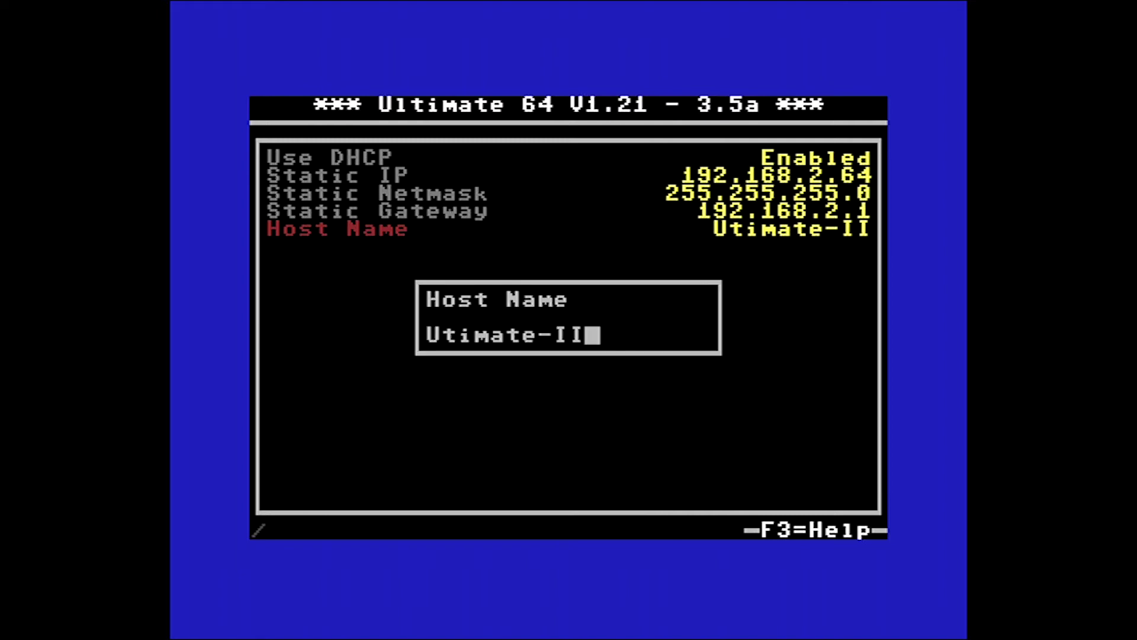
pyautogui.press('BackSpace')
pyautogui.press('BackSpace')
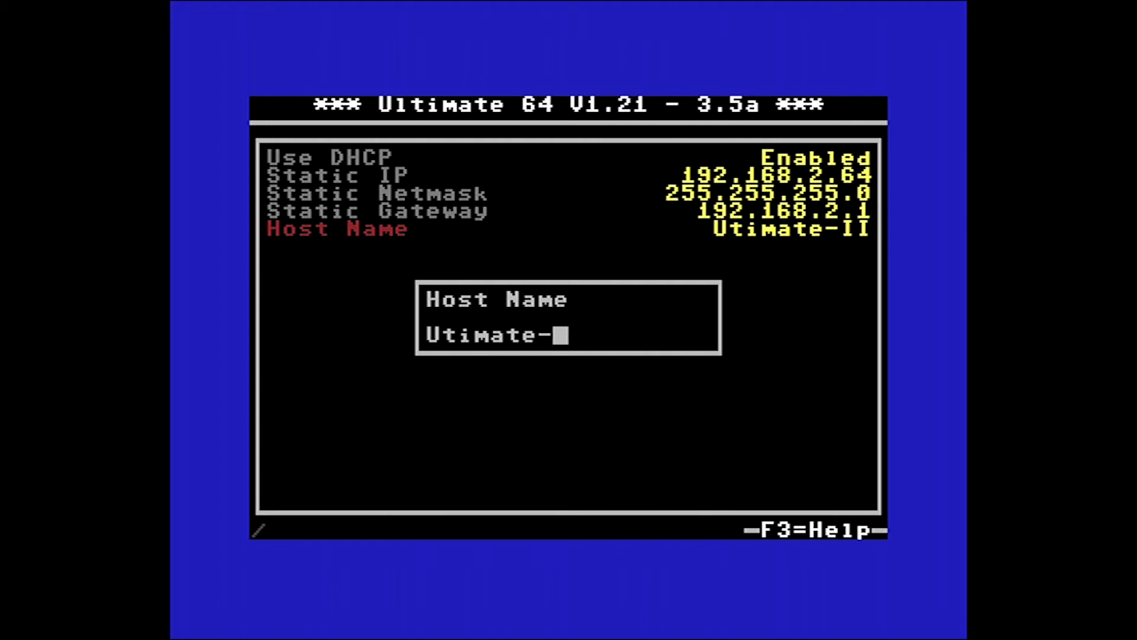
pyautogui.write('64')
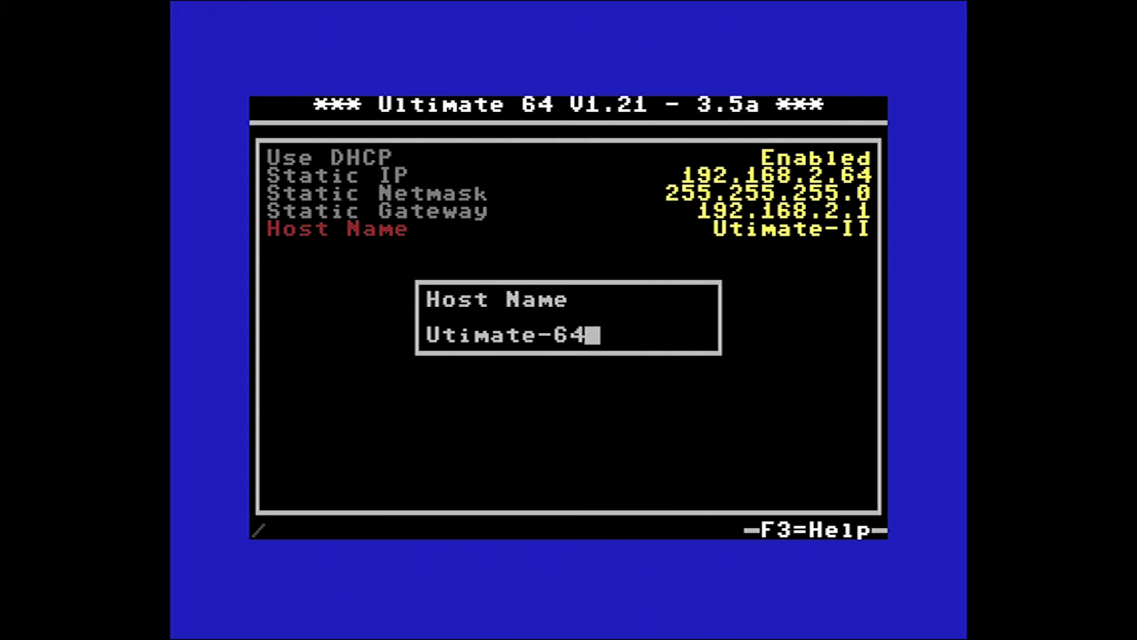
pyautogui.press('Return')
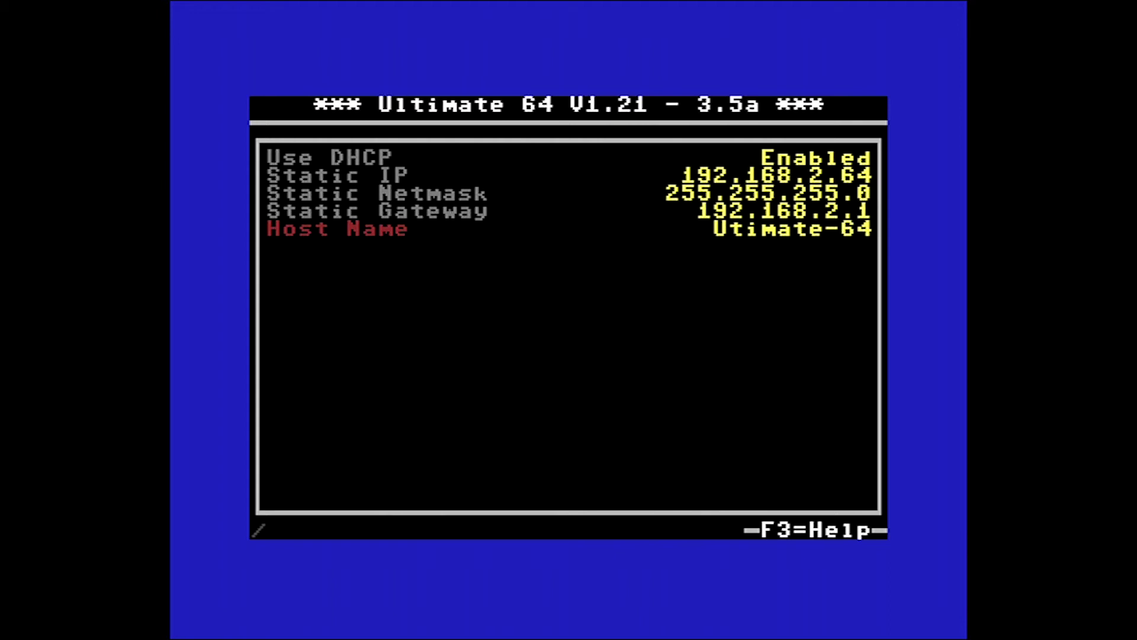
# Leave Network settings, then view and close the F3 key command help
pyautogui.press('Escape')
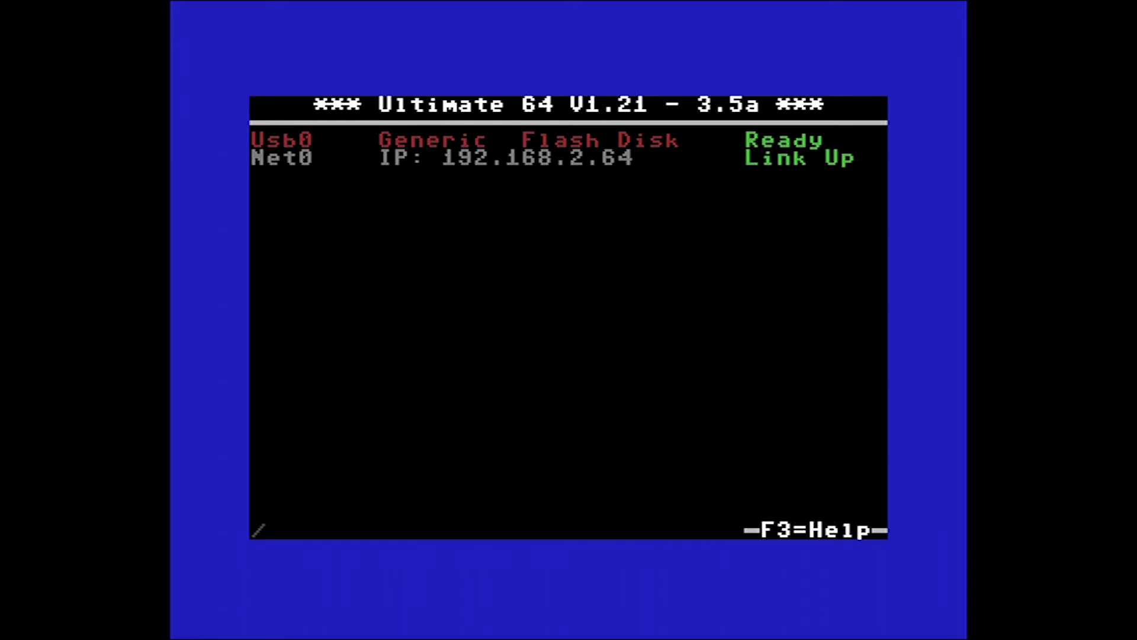
pyautogui.press('F3')
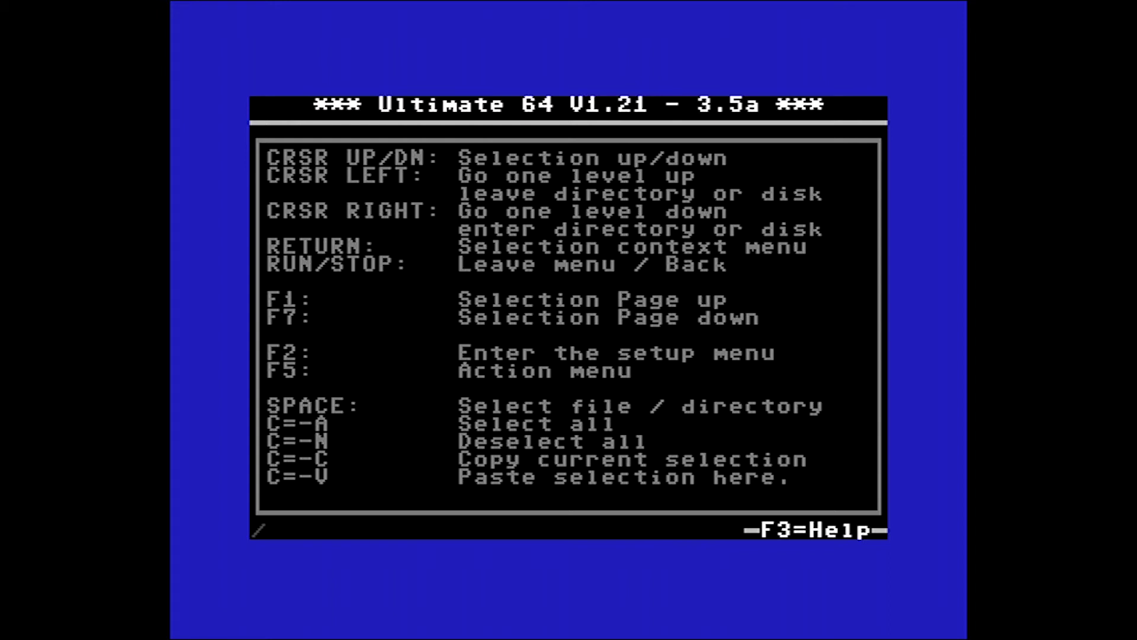
pyautogui.press('Escape')
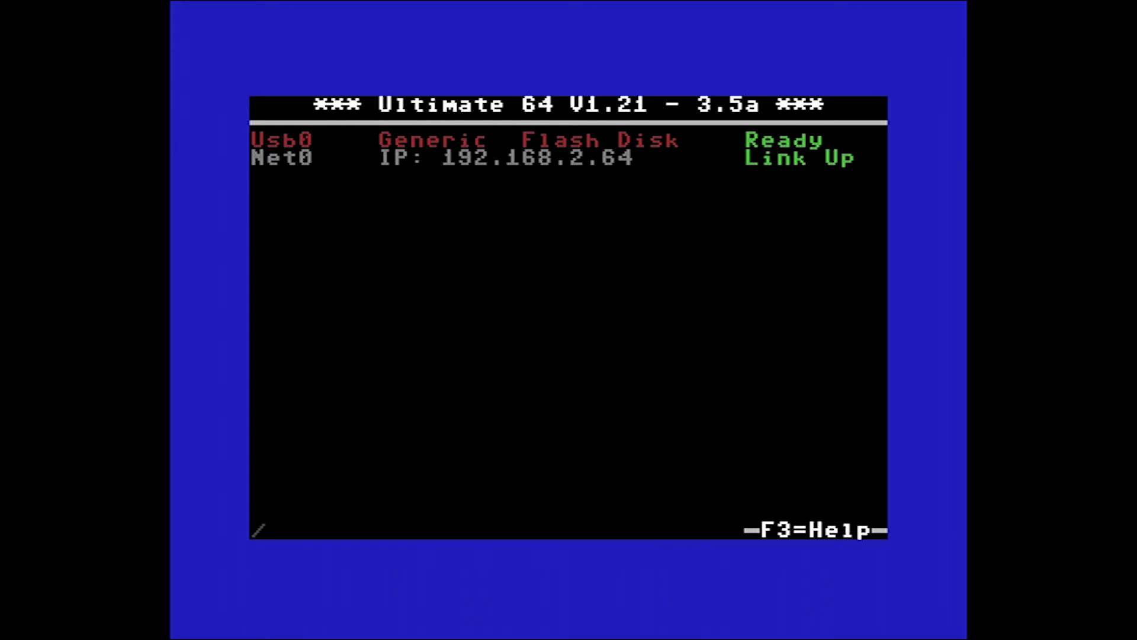
# Bring up the F5 action menu and highlight Start Audio Stream, past Start VIC Stream
pyautogui.press('F5')
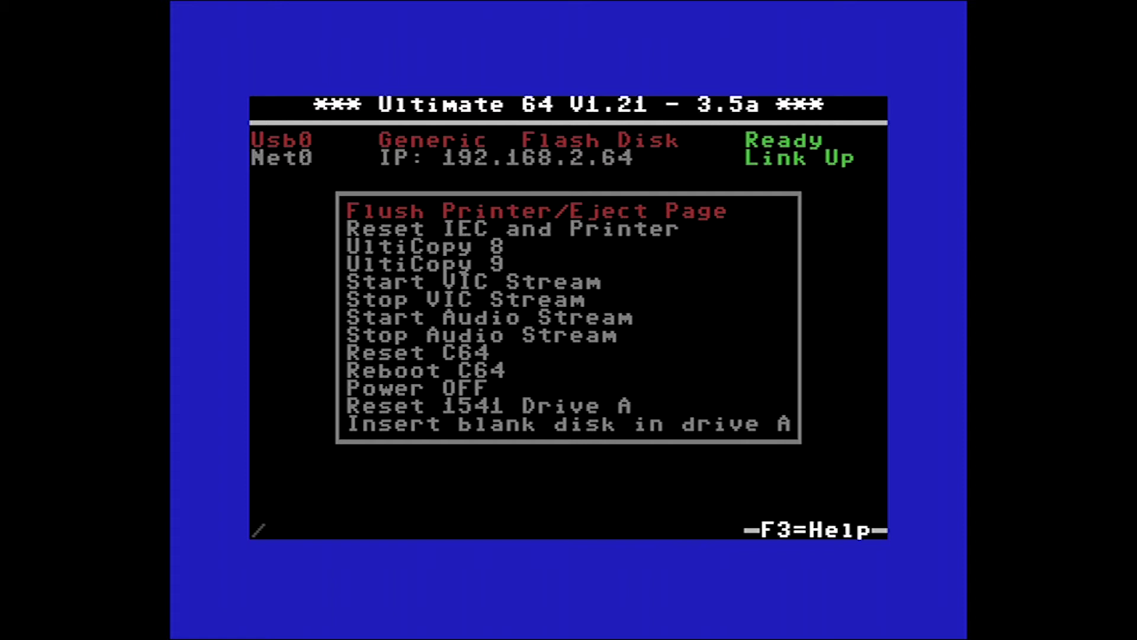
pyautogui.press('Down')
pyautogui.press('Down')
pyautogui.press('Down')
pyautogui.press('Down')
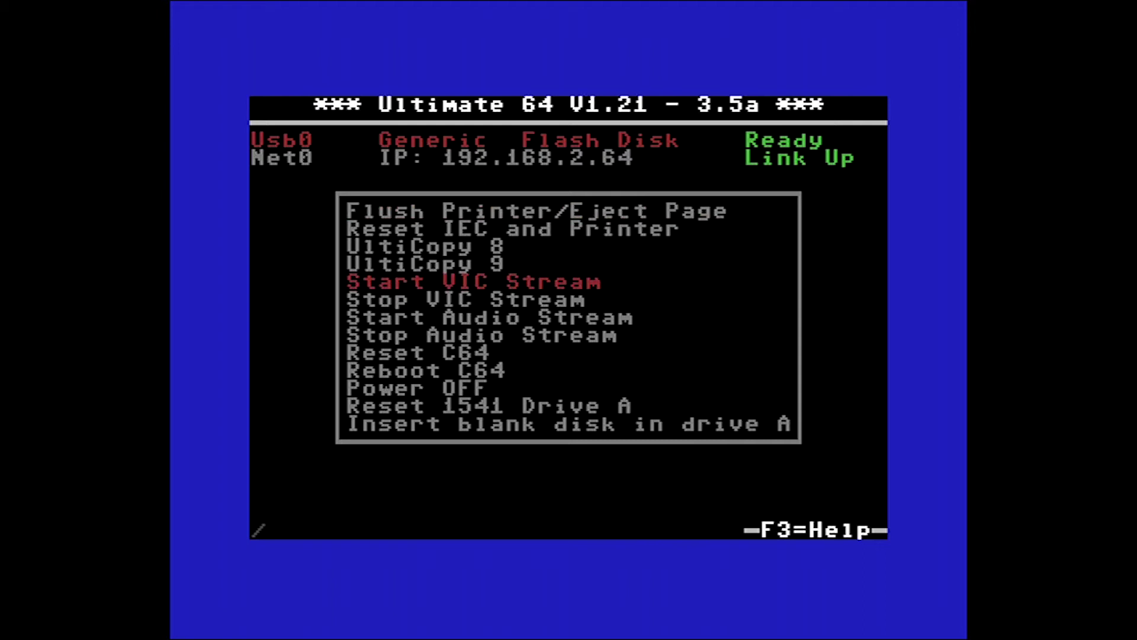
pyautogui.press('Down')
pyautogui.press('Down')
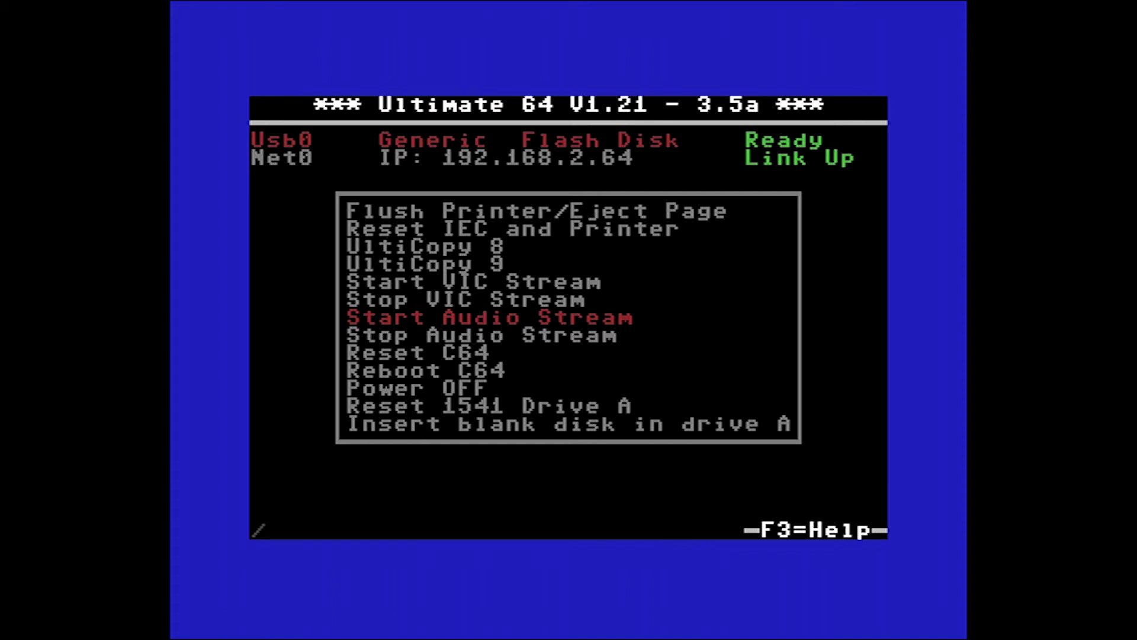
# Dismiss the action menu without running anything and bring up the Usb0 context menu
pyautogui.press('Return')
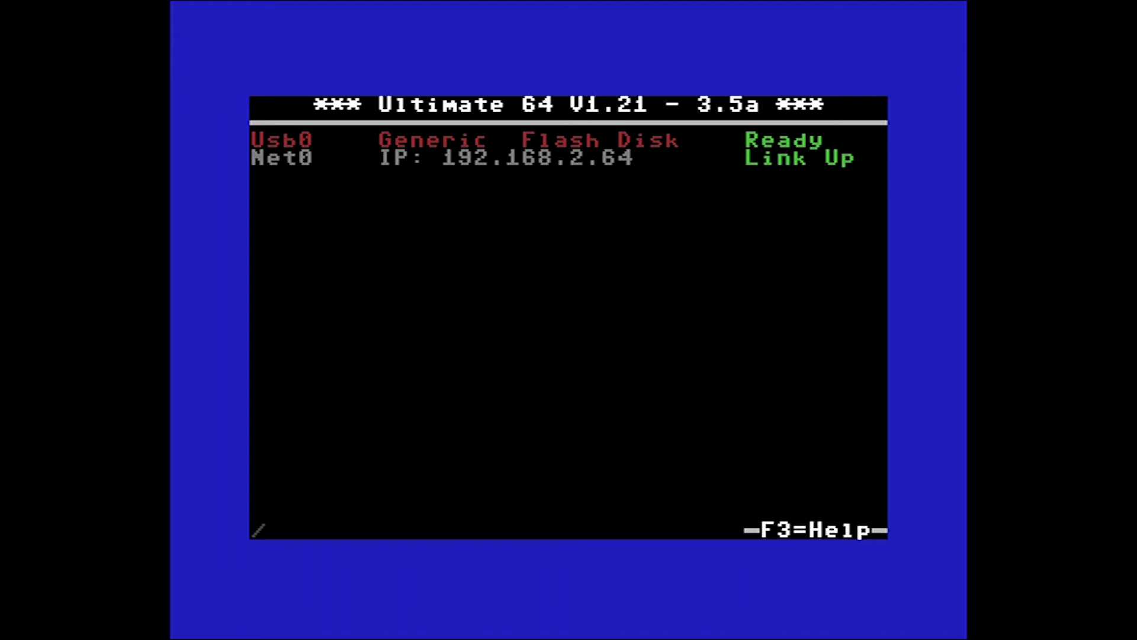
pyautogui.press('Return')
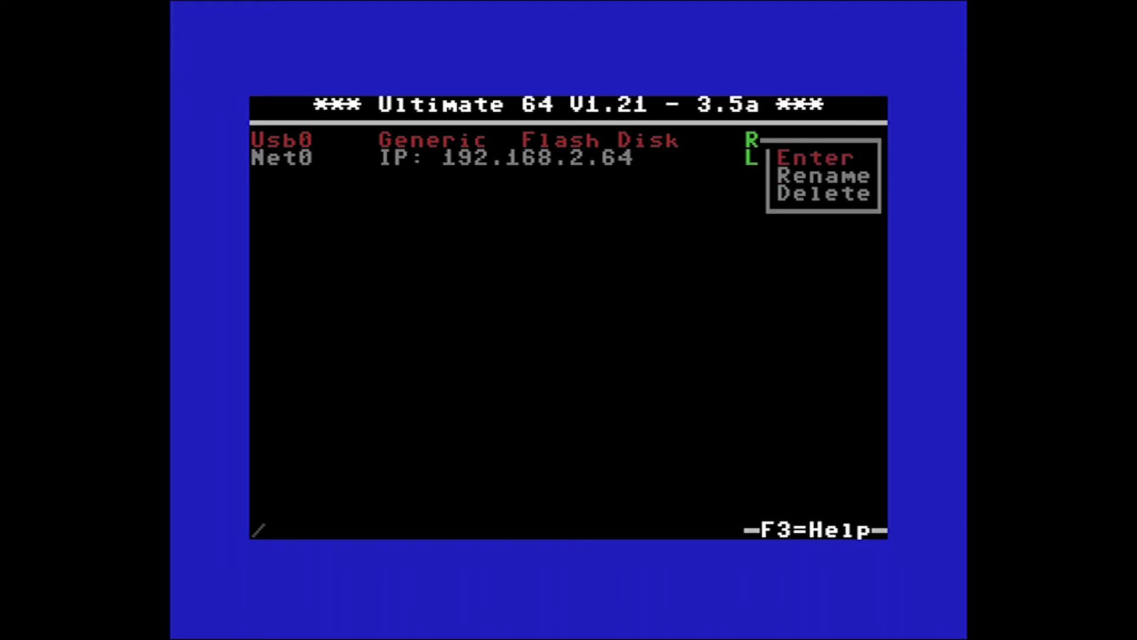
# Enter Usb0, browse its crt, d64, firmware, sid and TAP folders, then show crt's Enter/Rename/Delete options
pyautogui.press('Return')
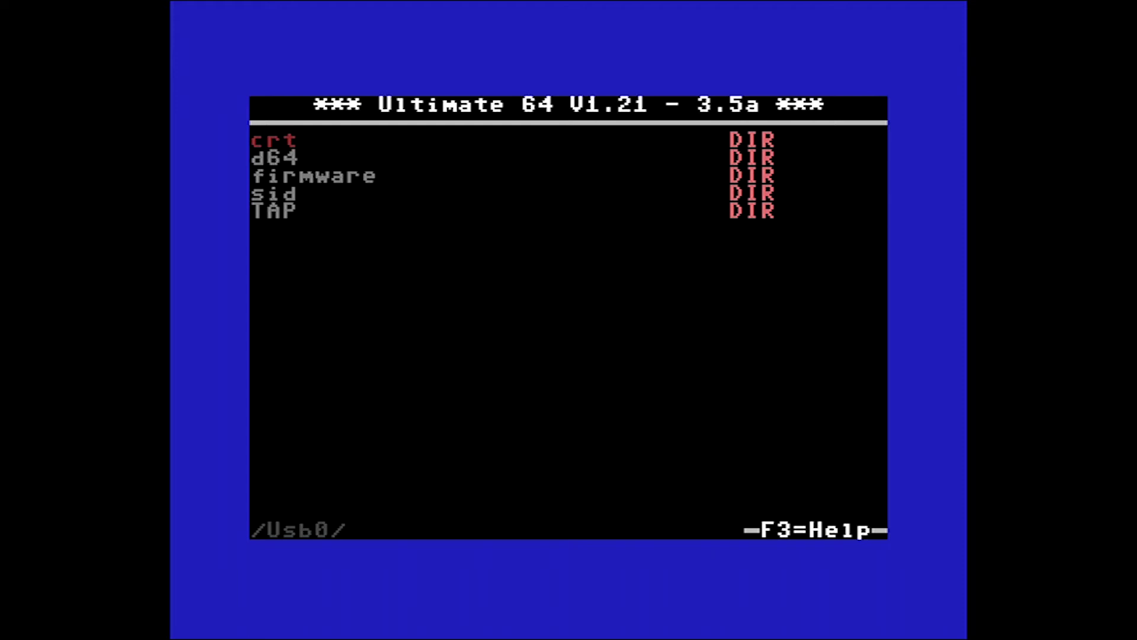
pyautogui.press('Down')
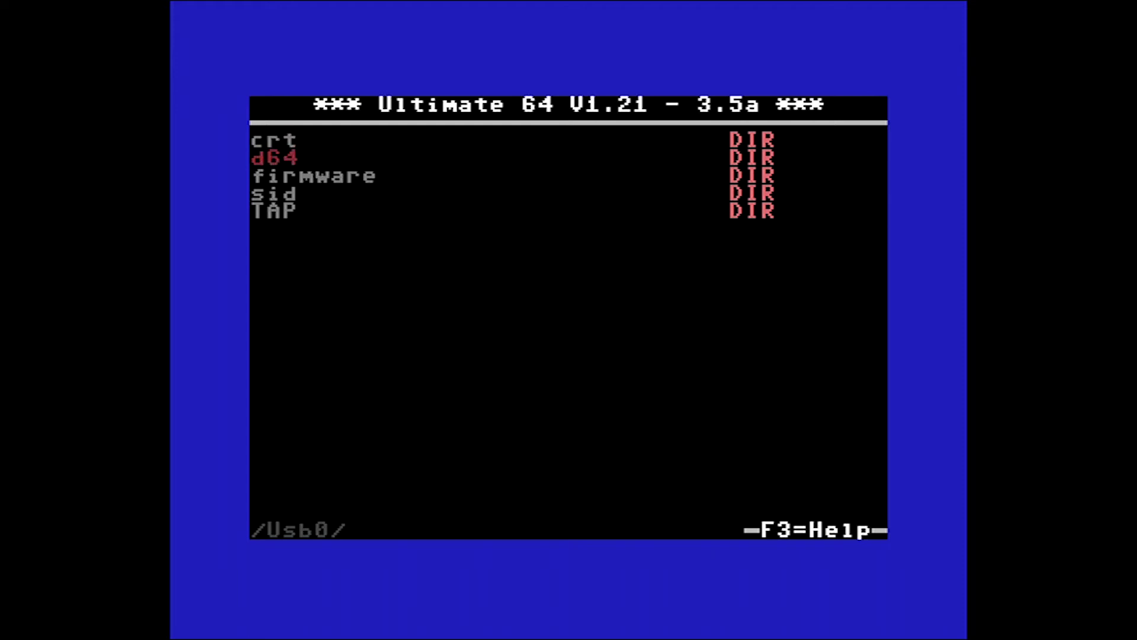
pyautogui.press('Down')
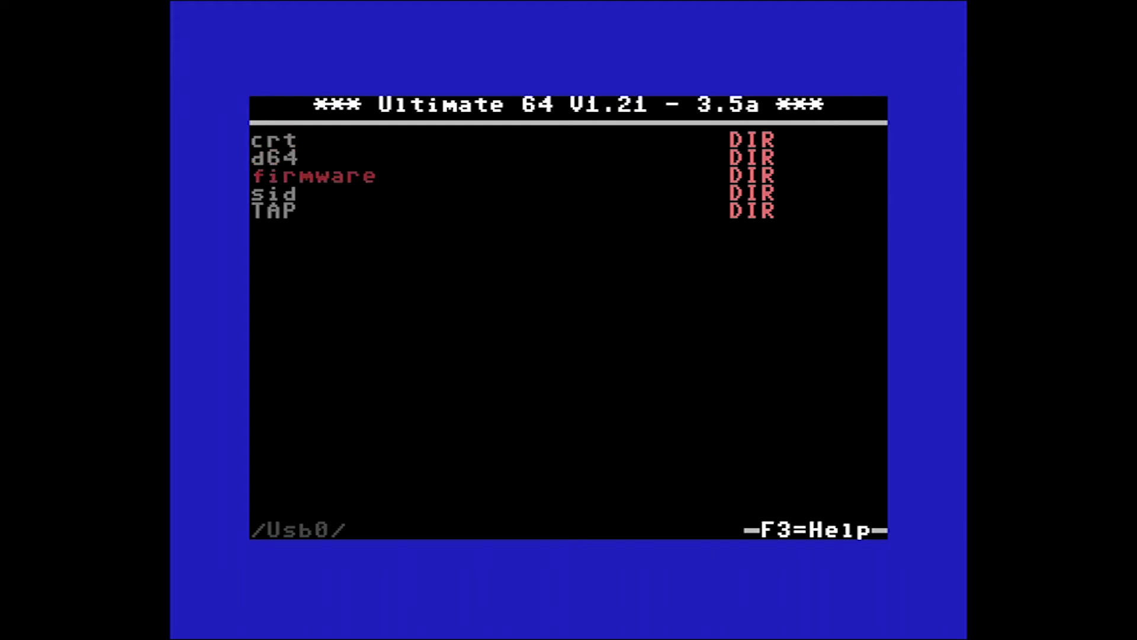
pyautogui.press('Down')
pyautogui.press('Down')
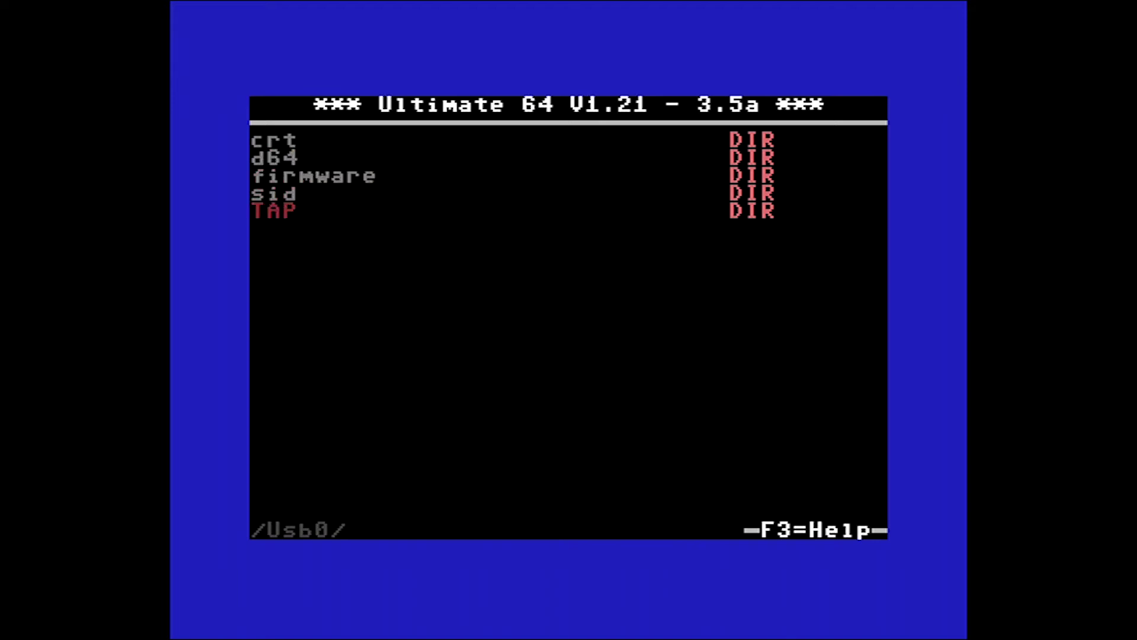
pyautogui.press('Up')
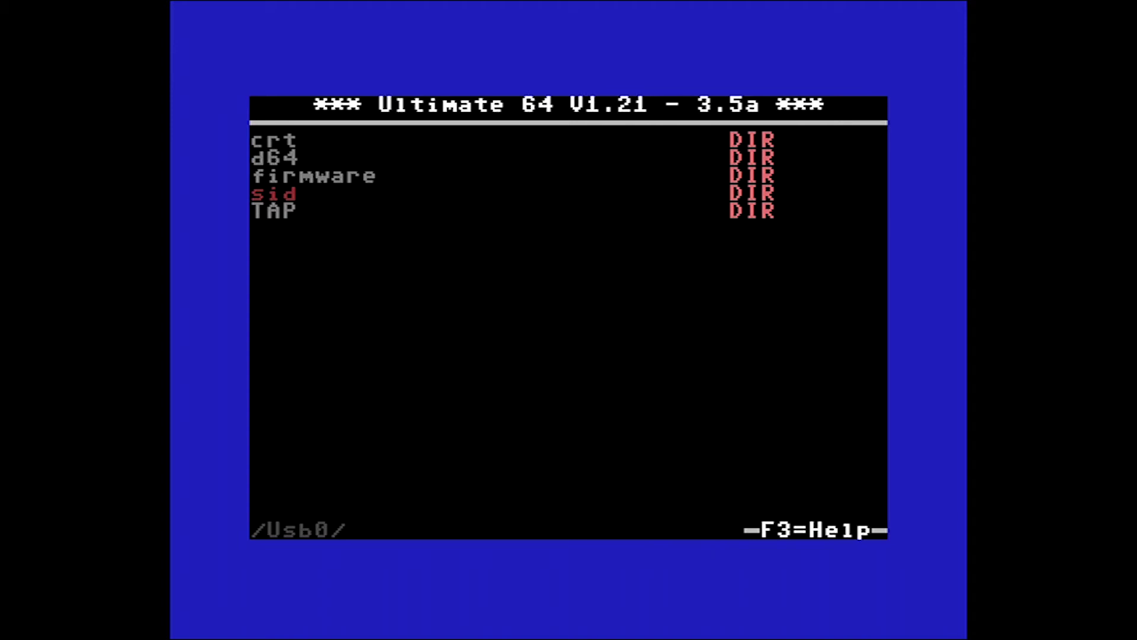
pyautogui.press('Up')
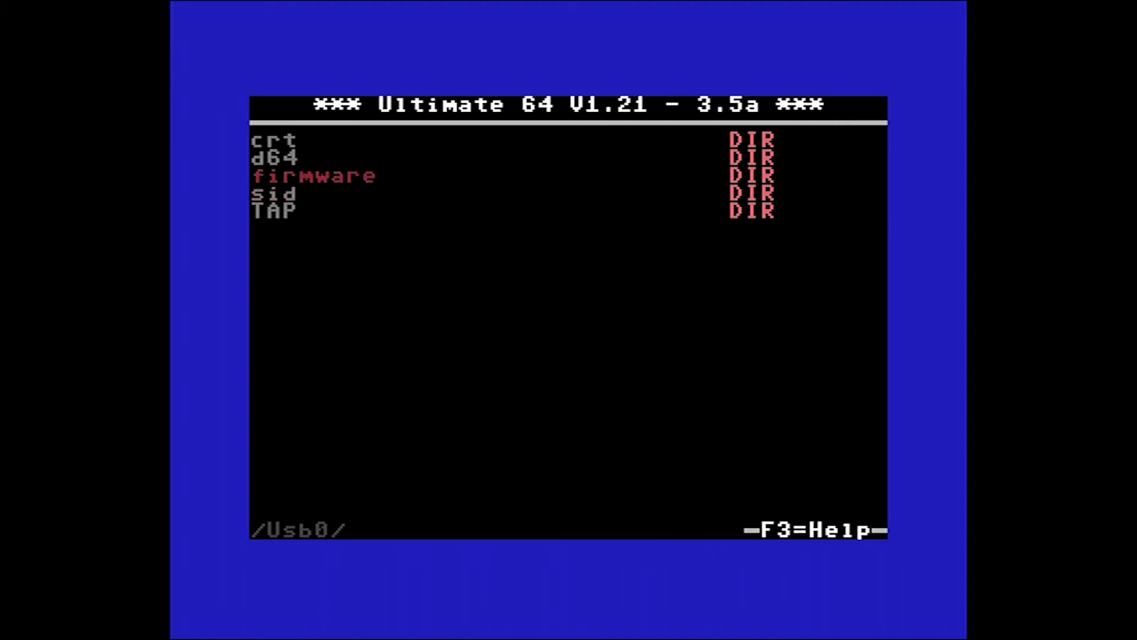
pyautogui.press('Up')
pyautogui.press('Up')
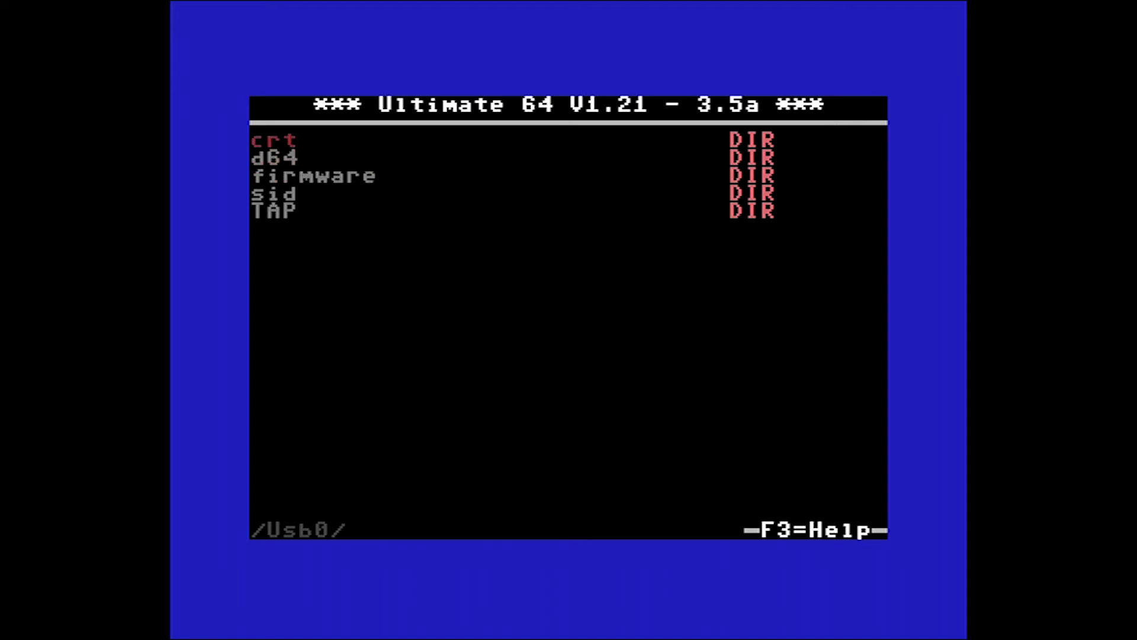
pyautogui.press('Return')
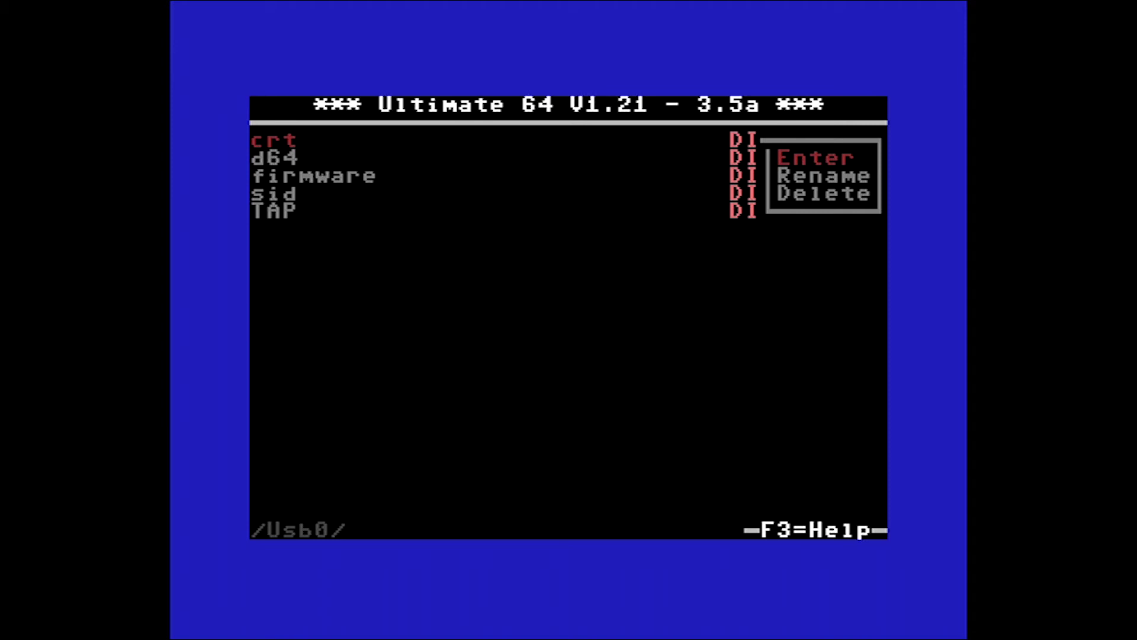
# Run Ms. Pac-Man (USA_ Europe).crt from the crt folder using Run Cart
pyautogui.press('Return')
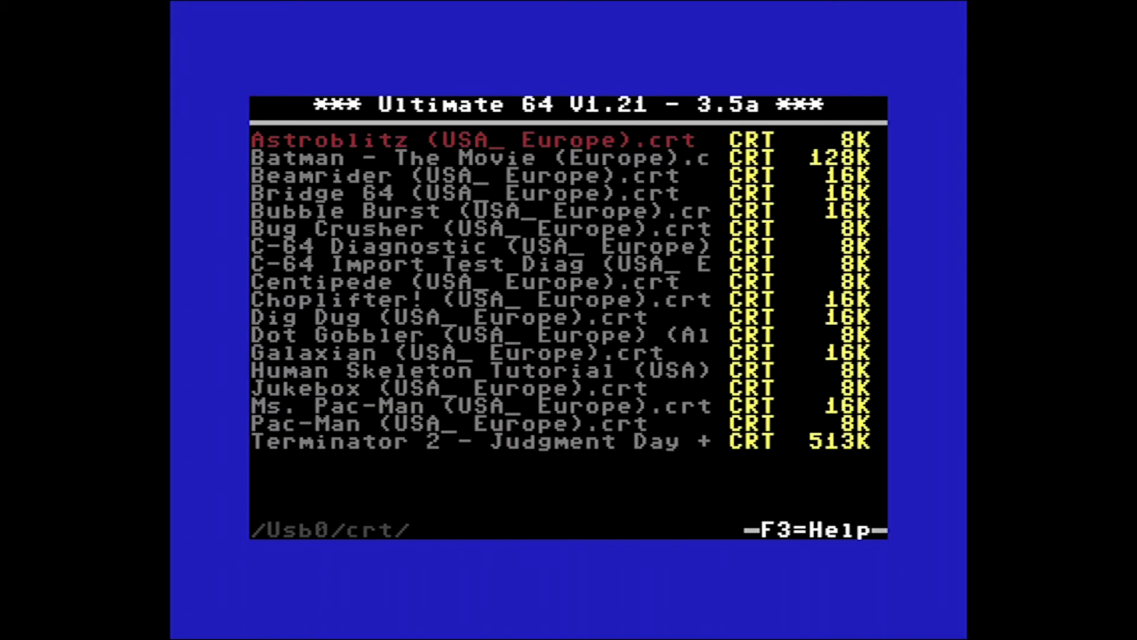
pyautogui.press('Down')
pyautogui.press('Down')
pyautogui.press('Down')
pyautogui.press('Down')
pyautogui.press('Down')
pyautogui.press('Down')
pyautogui.press('Down')
pyautogui.press('Down')
pyautogui.press('Down')
pyautogui.press('Down')
pyautogui.press('Down')
pyautogui.press('Down')
pyautogui.press('Down')
pyautogui.press('Down')
pyautogui.press('Down')
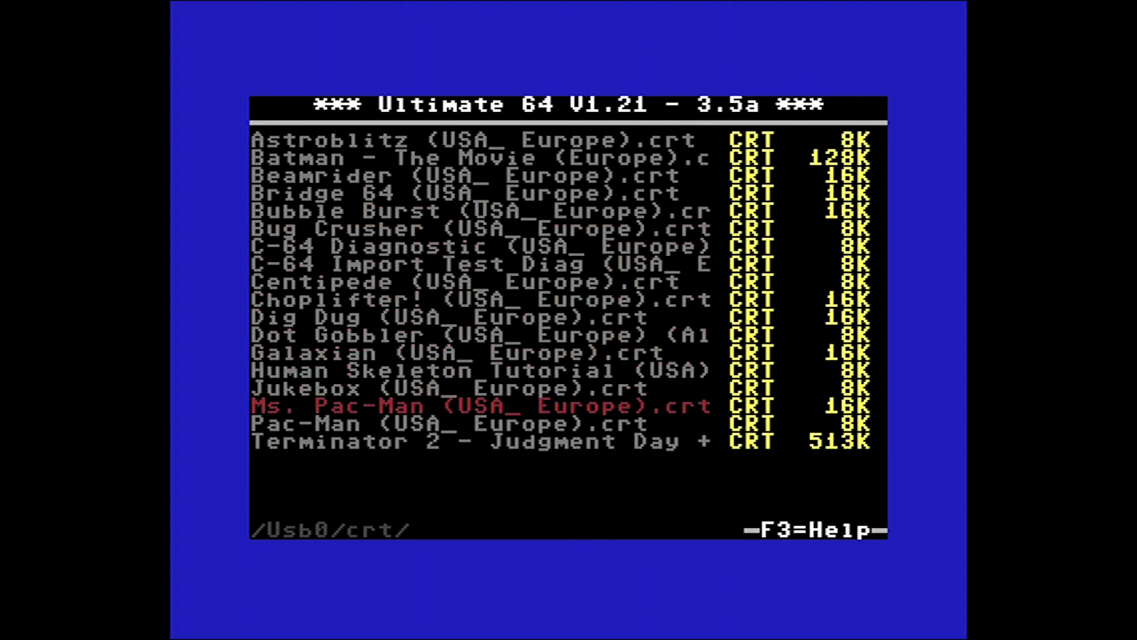
pyautogui.press('Return')
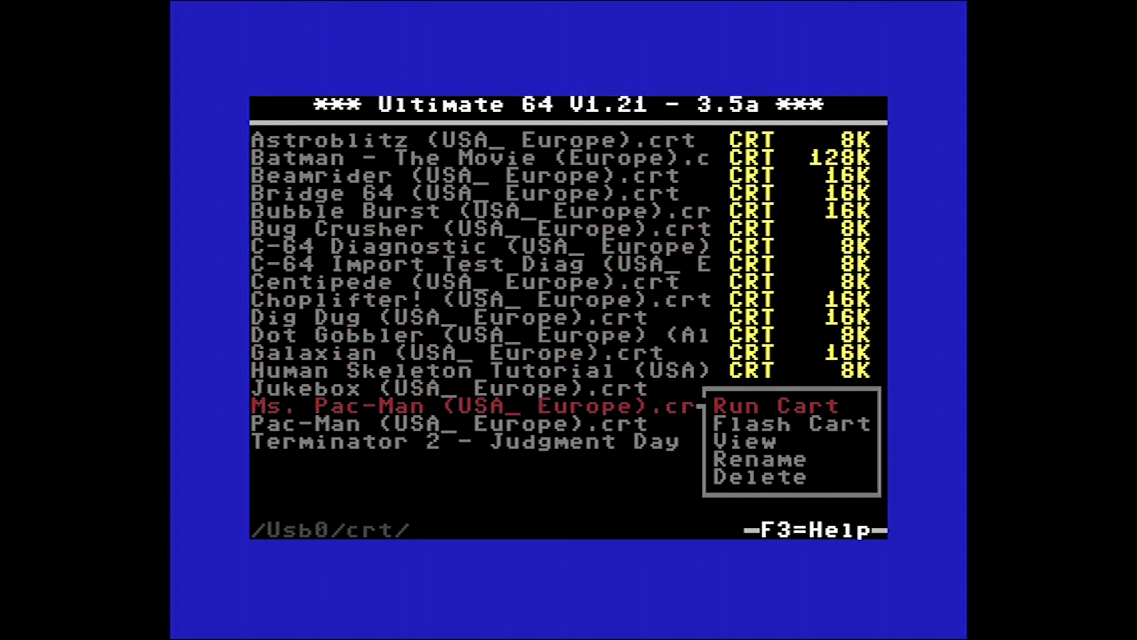
pyautogui.press('Return')
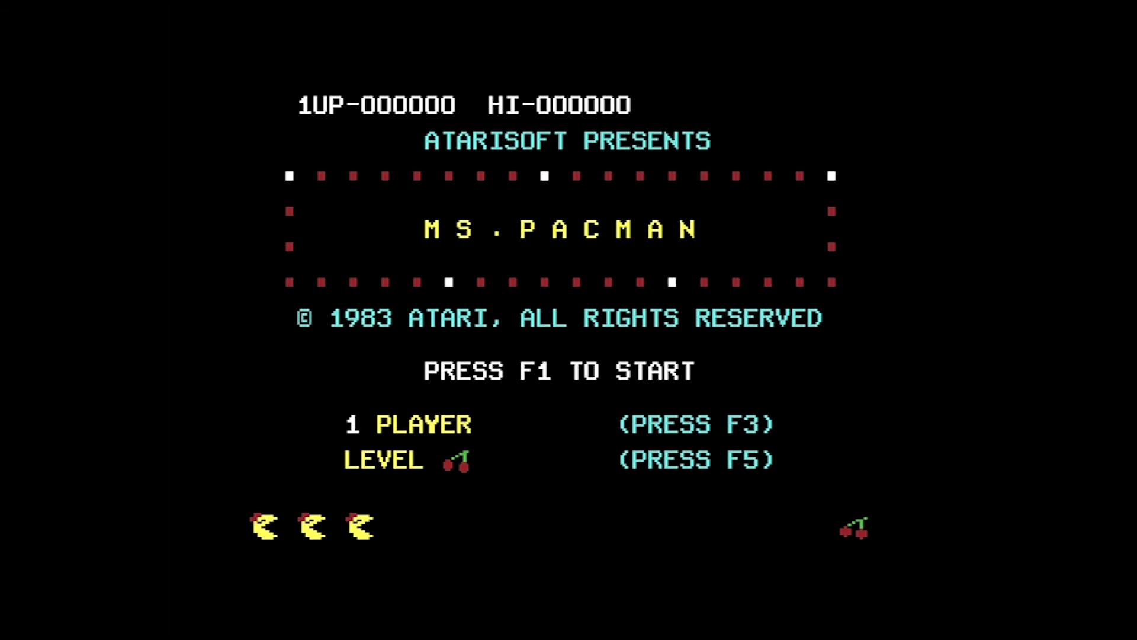
# Start a one-player game with F1, take the left power pellet and eat a blue ghost
pyautogui.press('F1')
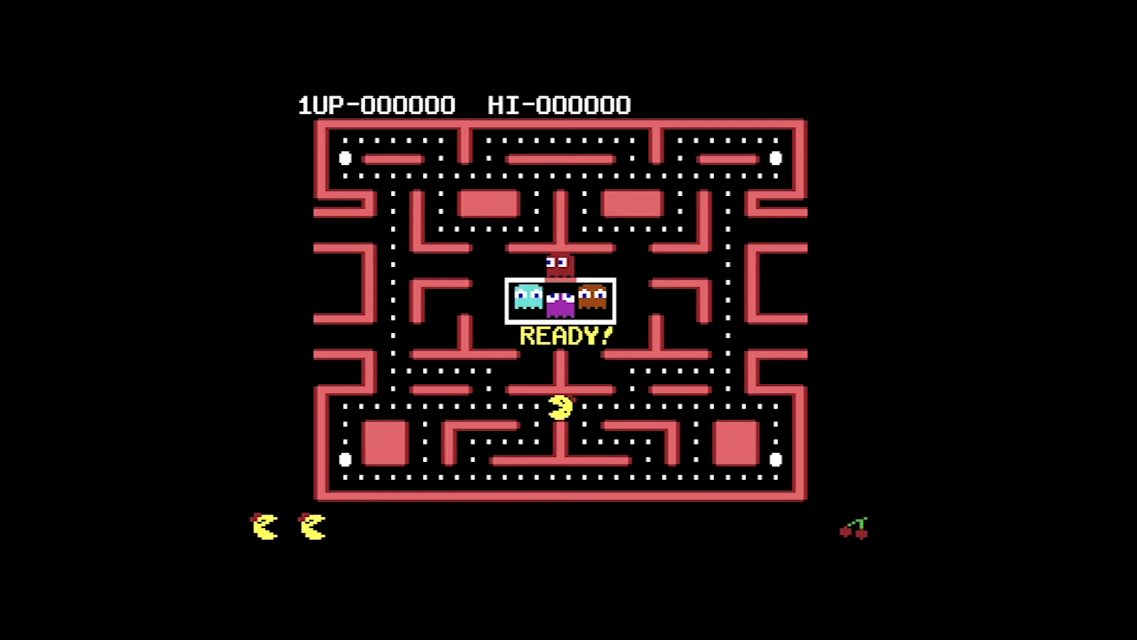
pyautogui.press('Down')
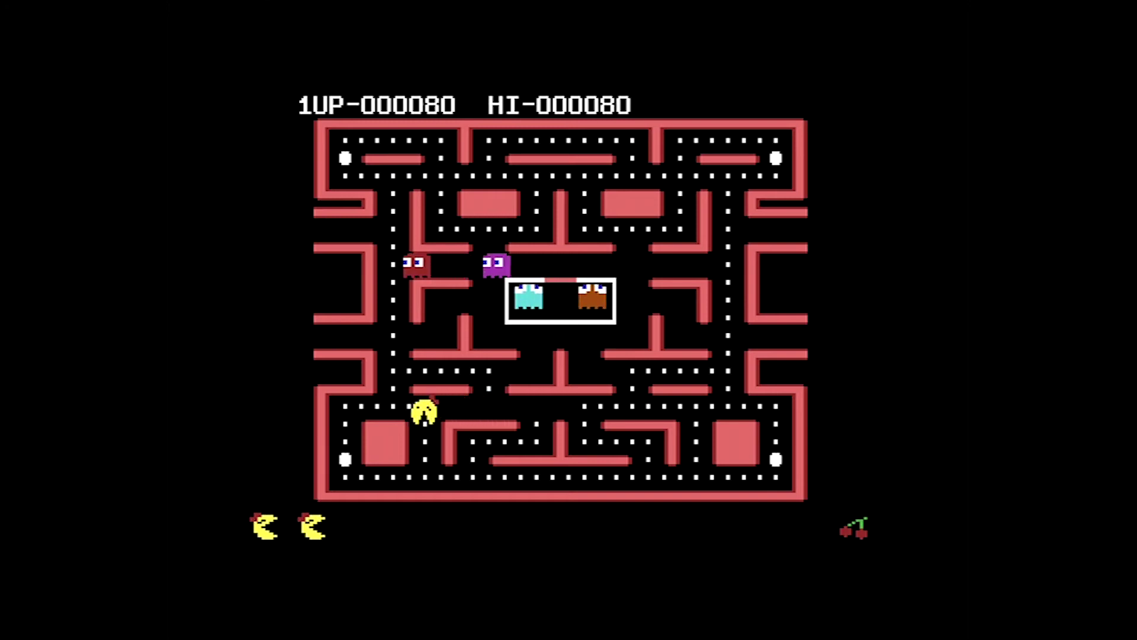
pyautogui.press('Left')
pyautogui.press('Up')
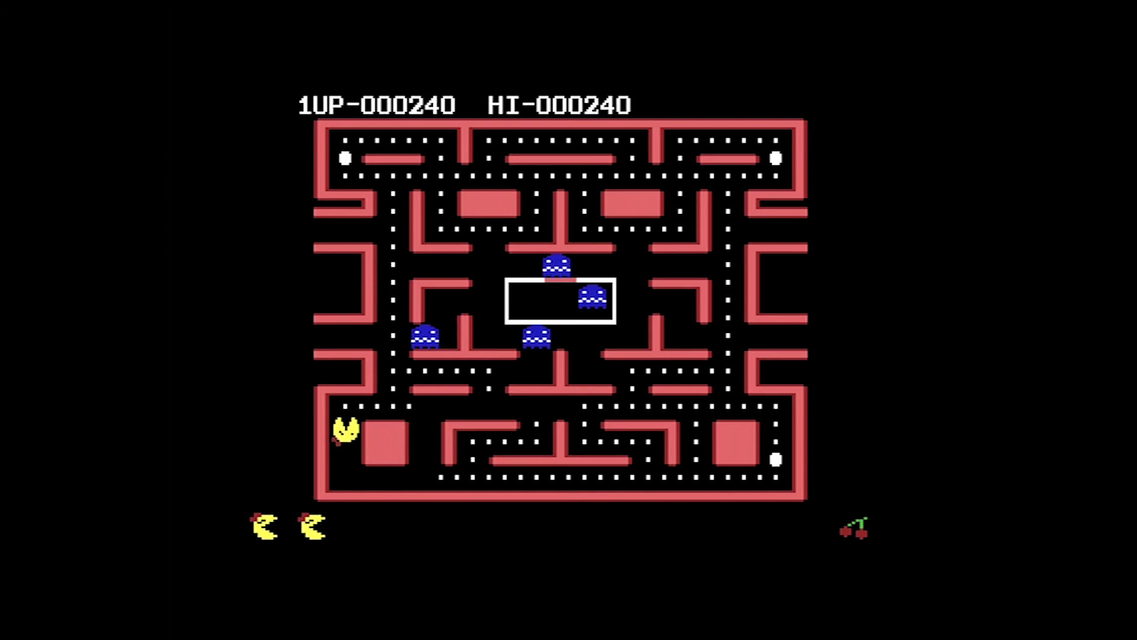
pyautogui.press('Right')
pyautogui.press('Up')
pyautogui.press('Right')
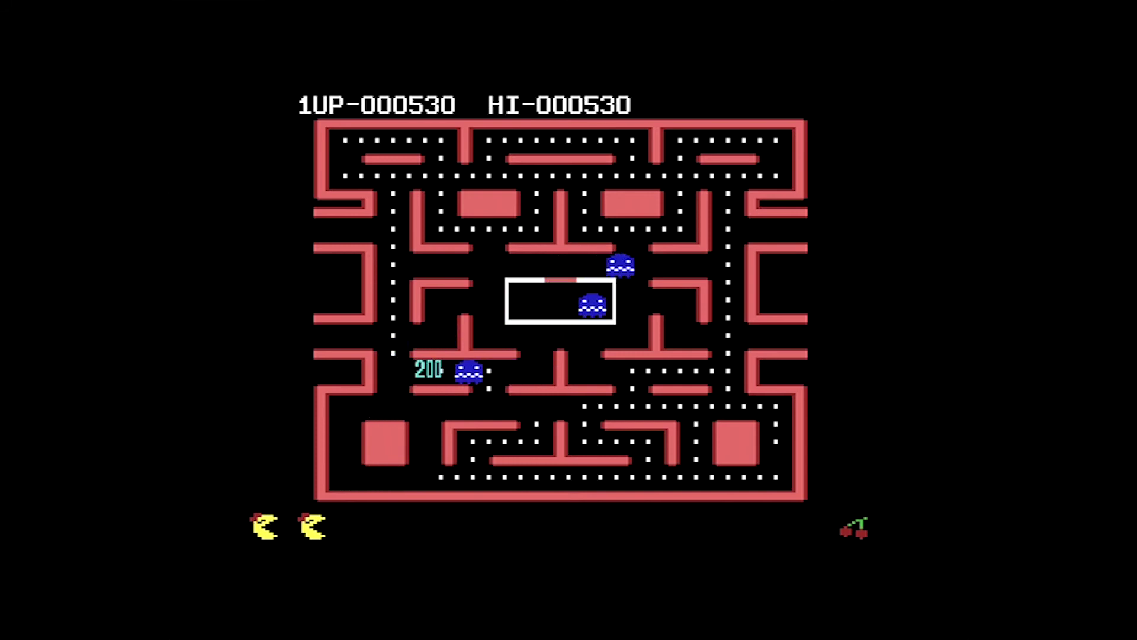
# Keep eating blue ghosts and clear dots along the lower rows and bottom row
pyautogui.press('Down')
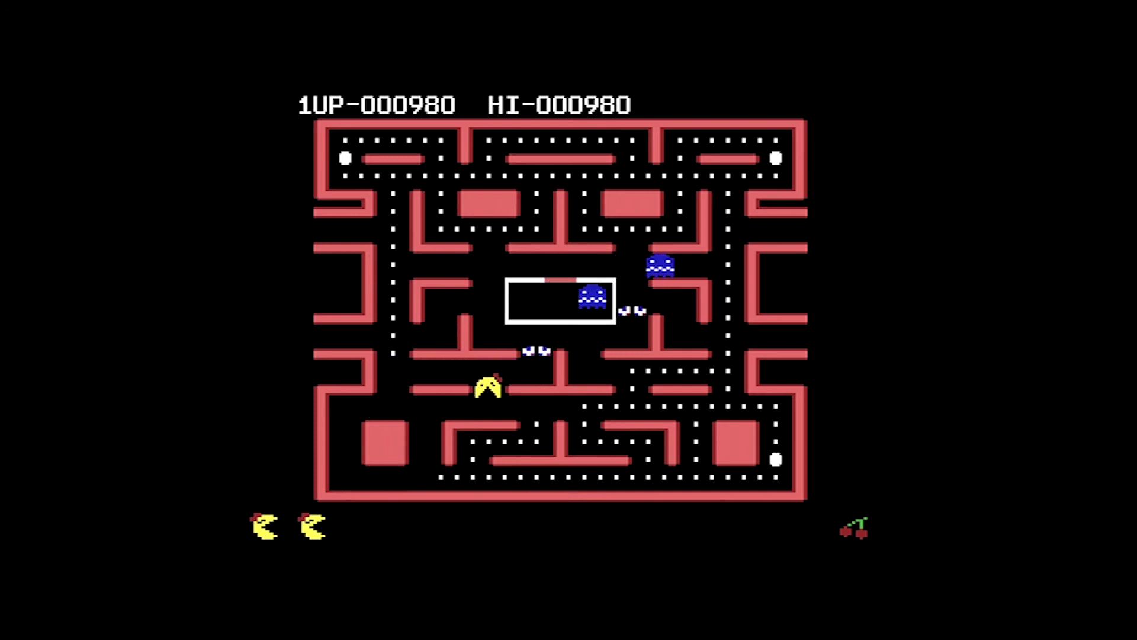
pyautogui.press('Right')
pyautogui.press('Down')
pyautogui.press('Left')
pyautogui.press('Down')
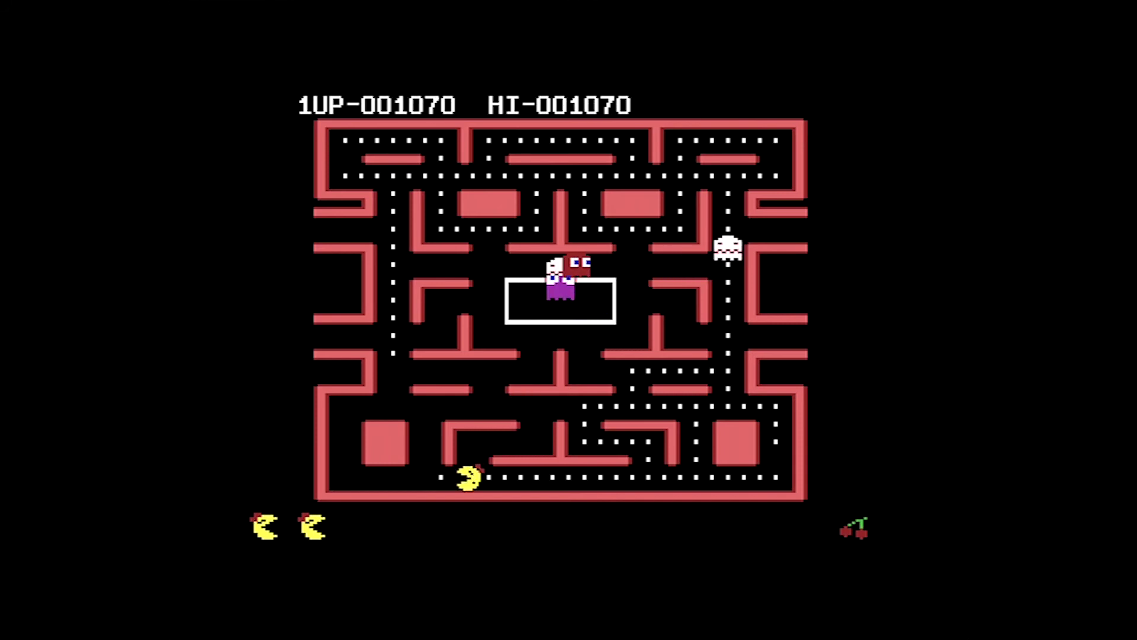
pyautogui.press('Right')
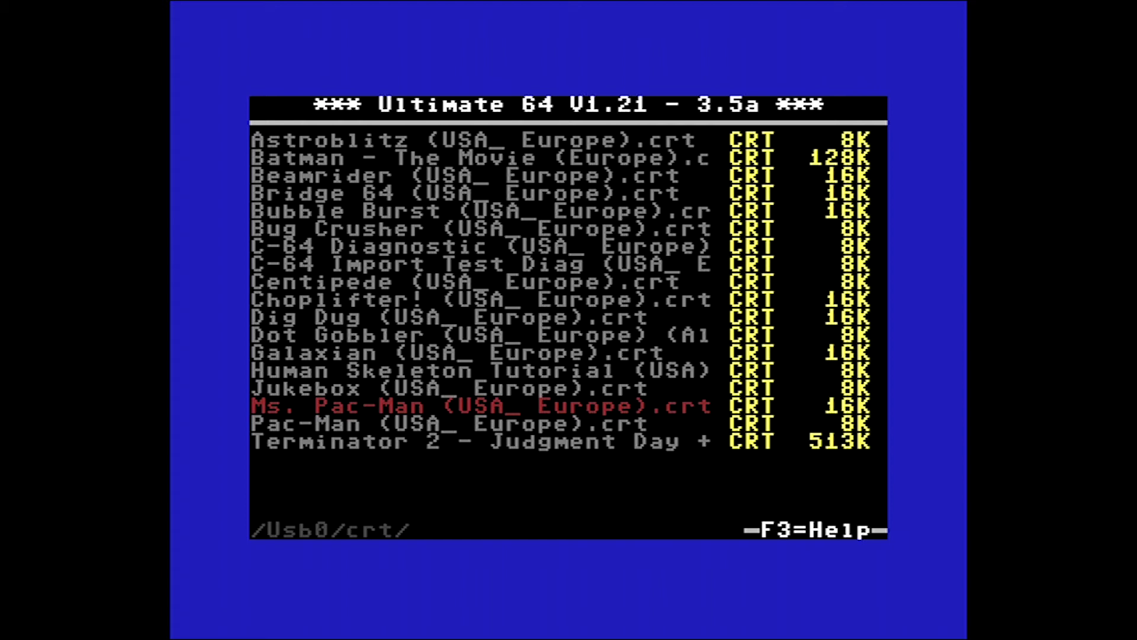
# Run Super_Carling_The_Spider.d64 from /Usb0/d64/ with Run Disk to reach its disk menu
pyautogui.press('Left')
pyautogui.press('Down')
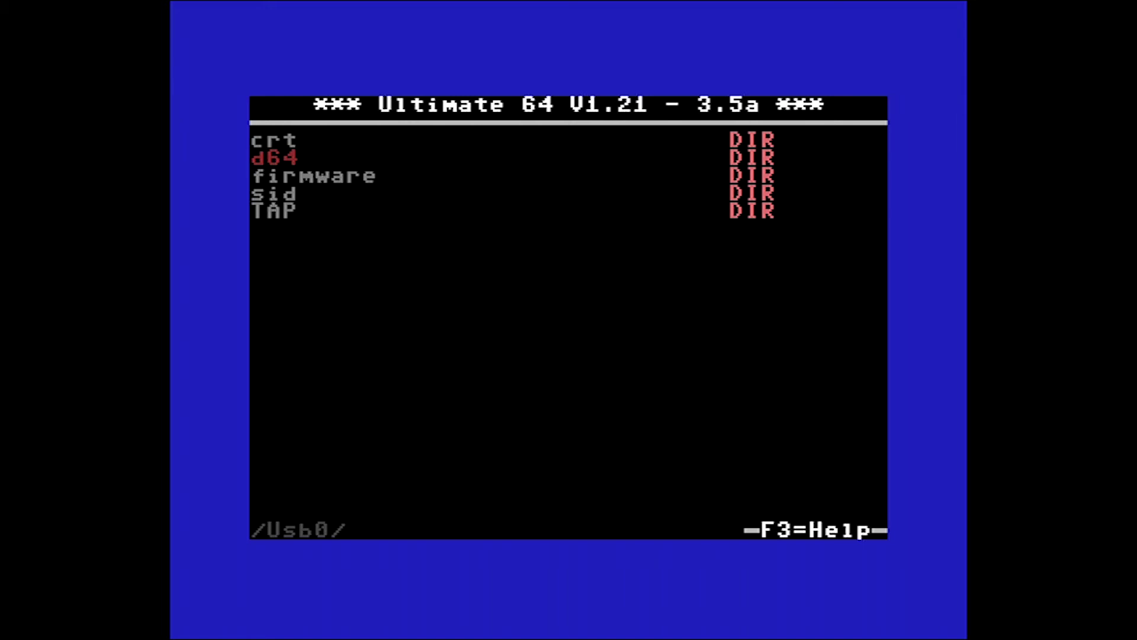
pyautogui.press('Return')
pyautogui.press('Return')
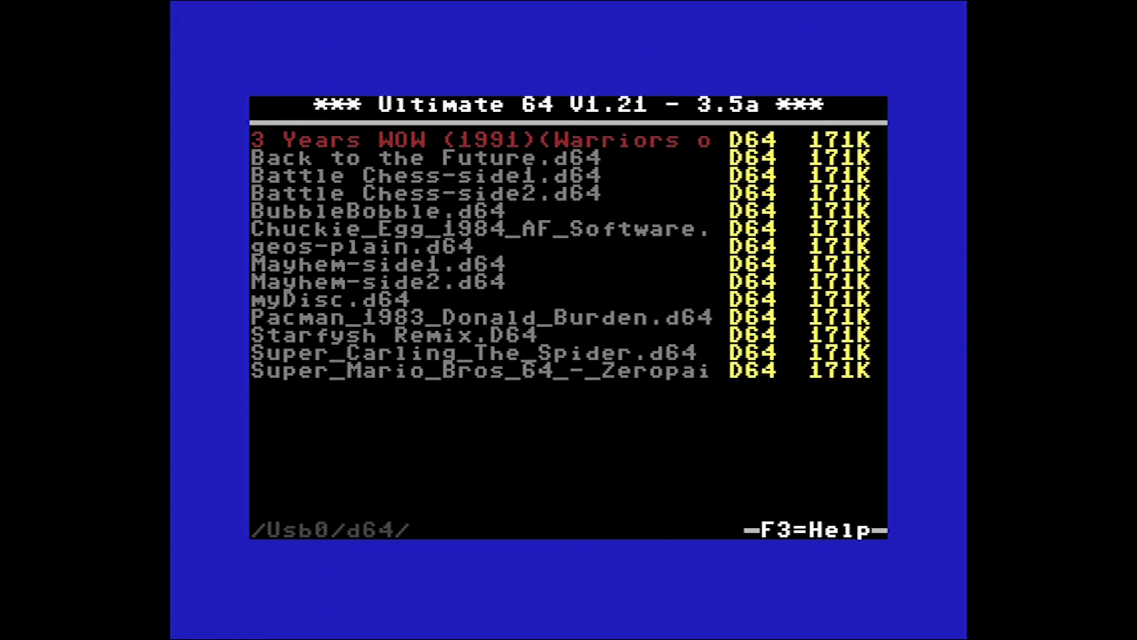
pyautogui.press('Down')
pyautogui.press('Down')
pyautogui.press('Down')
pyautogui.press('Down')
pyautogui.press('Down')
pyautogui.press('Down')
pyautogui.press('Down')
pyautogui.press('Down')
pyautogui.press('Down')
pyautogui.press('Down')
pyautogui.press('Down')
pyautogui.press('Down')
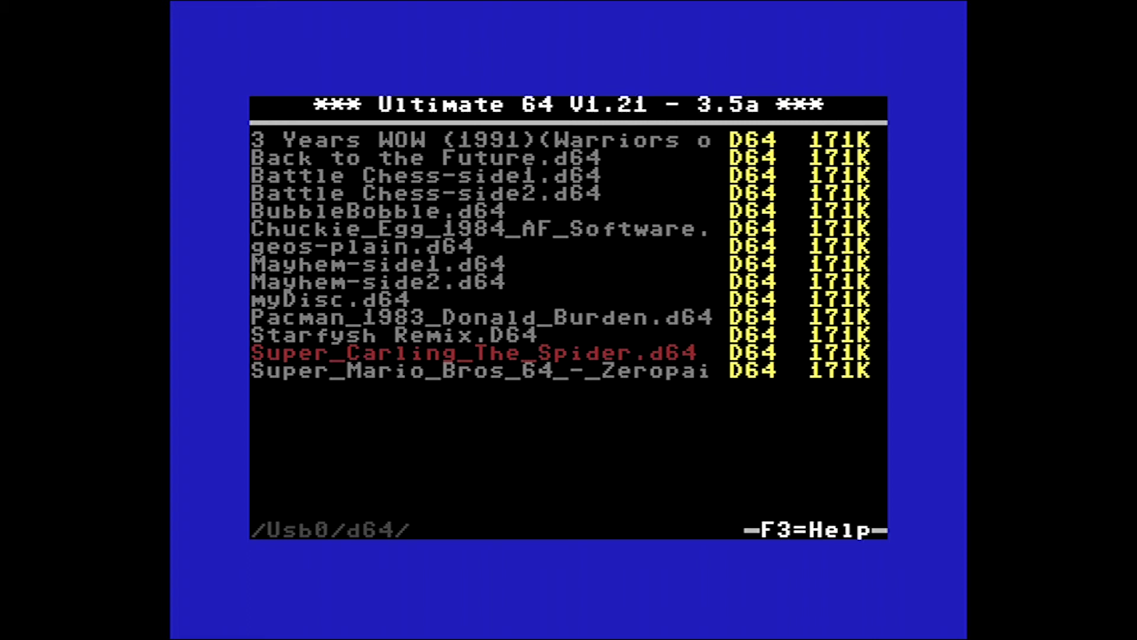
pyautogui.press('Return')
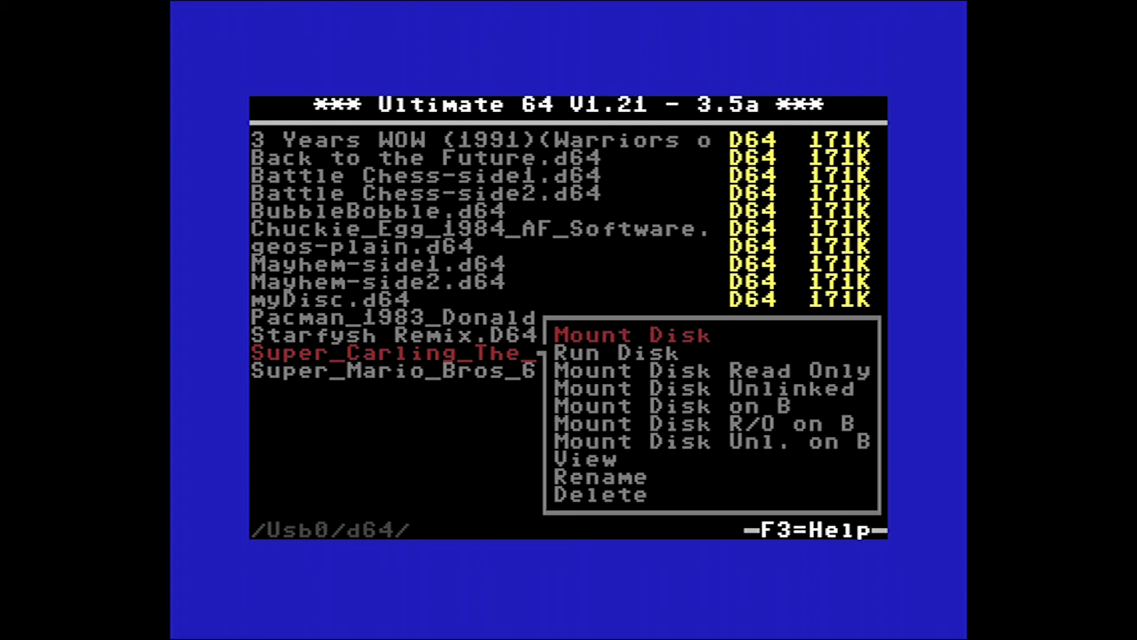
pyautogui.press('Down')
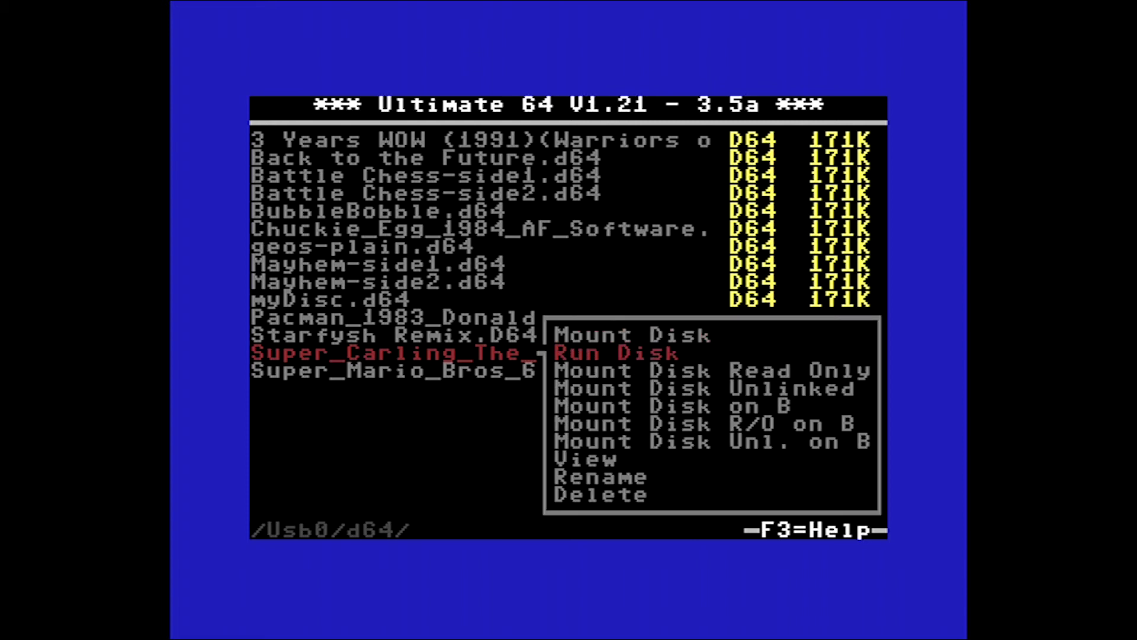
pyautogui.press('Return')
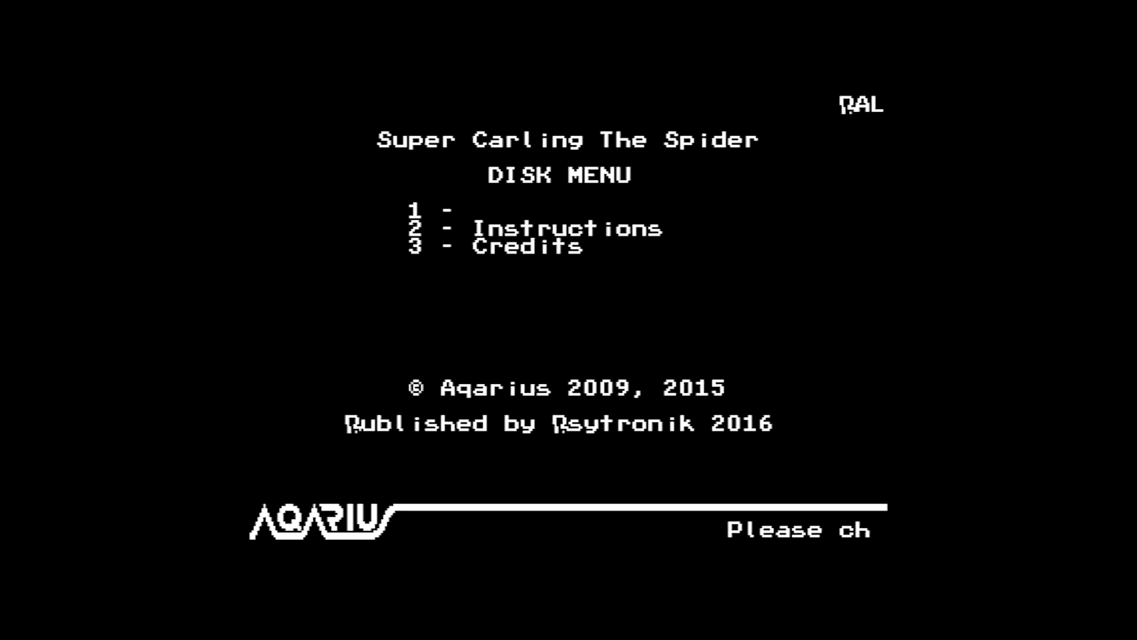
# Choose option 1 at the DISK MENU to load Carling the Spider's title picture
pyautogui.press('1')
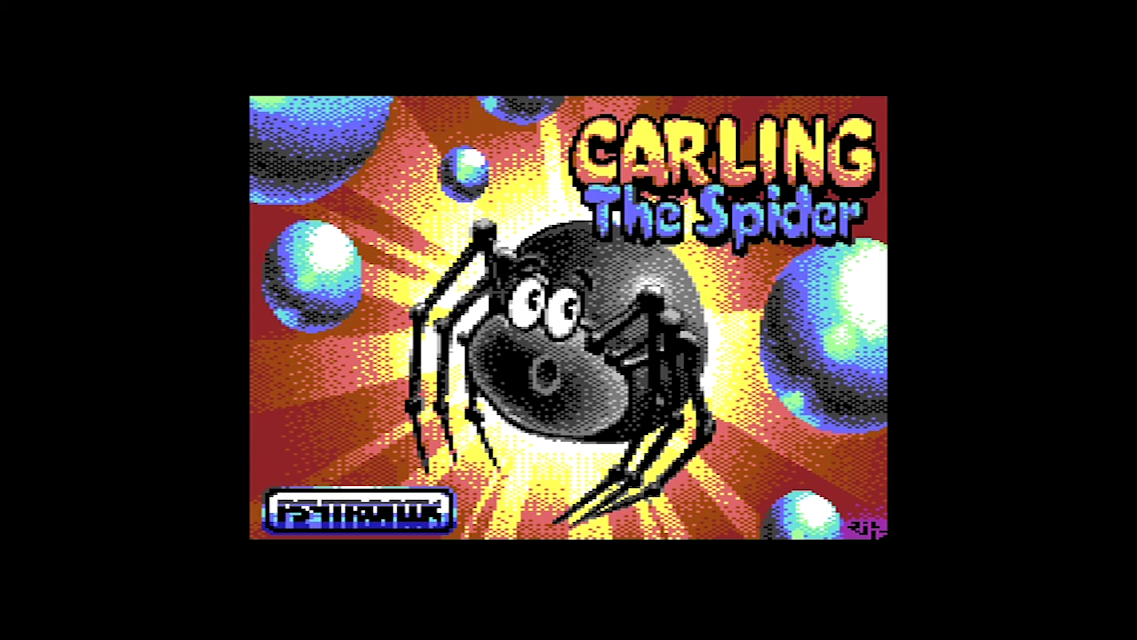
# Skip the title picture with Space to reach the Start Game / Level A main menu
pyautogui.press('space')
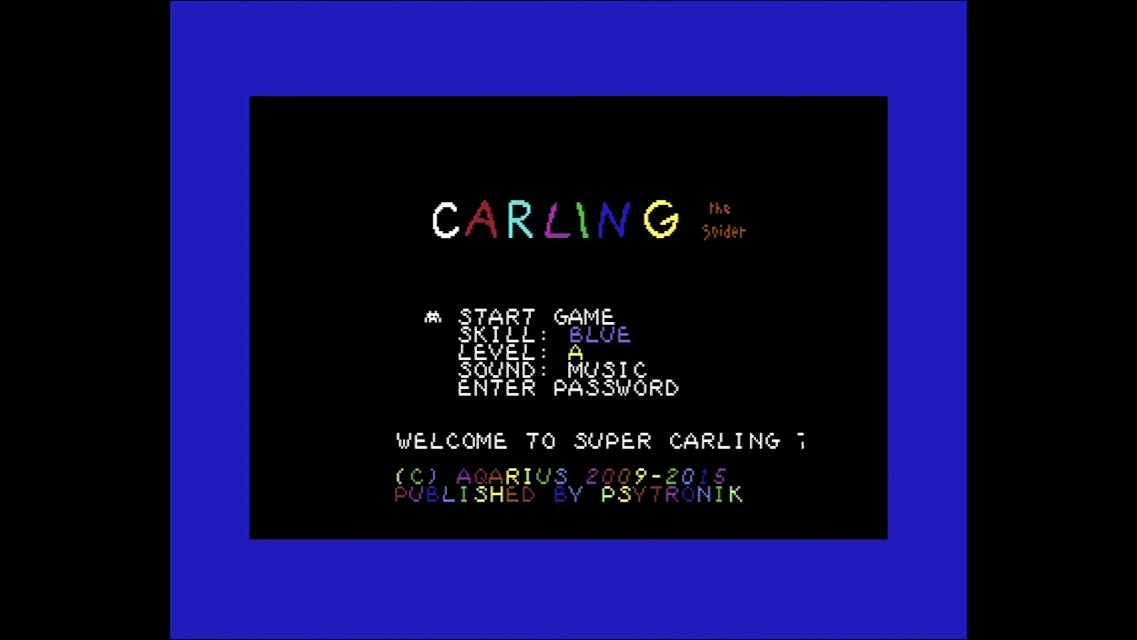
# Start the game on Level A and collect the four-gem group near the start
pyautogui.press('Return')
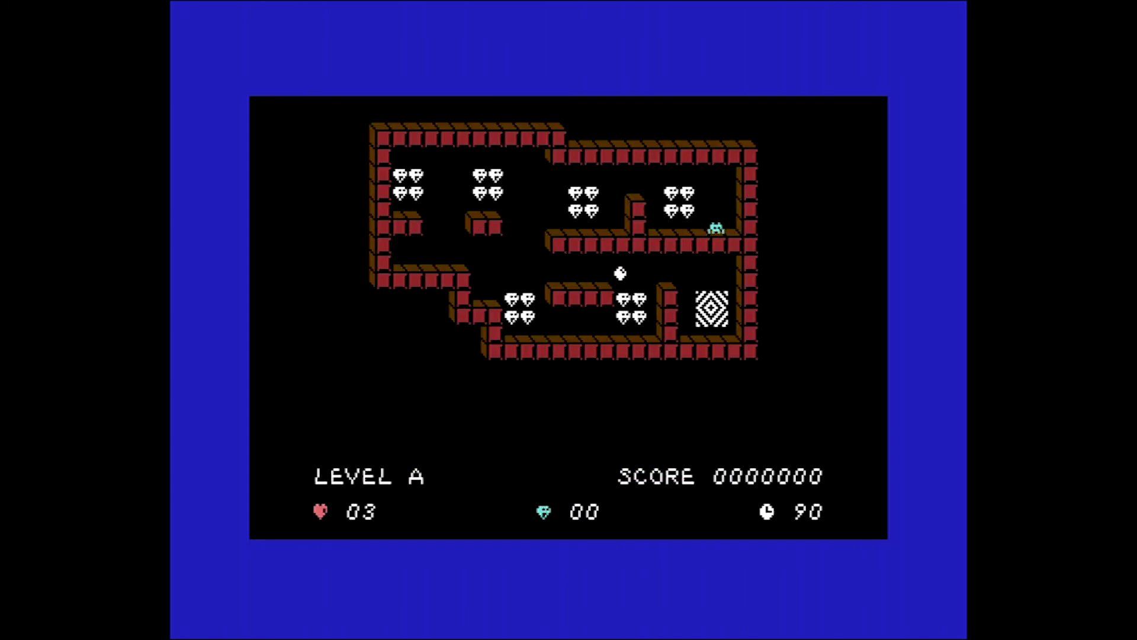
pyautogui.press('Left')
pyautogui.press('Up')
pyautogui.press('Down')
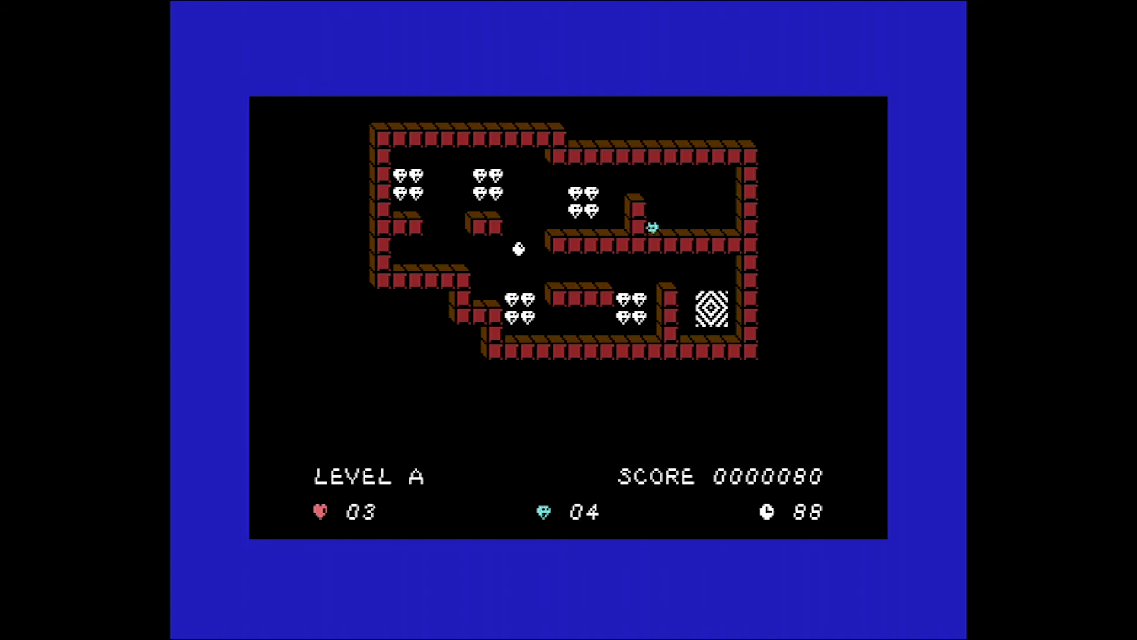
pyautogui.press('Up')
pyautogui.press('Left')
pyautogui.press('Right')
pyautogui.press('Down')
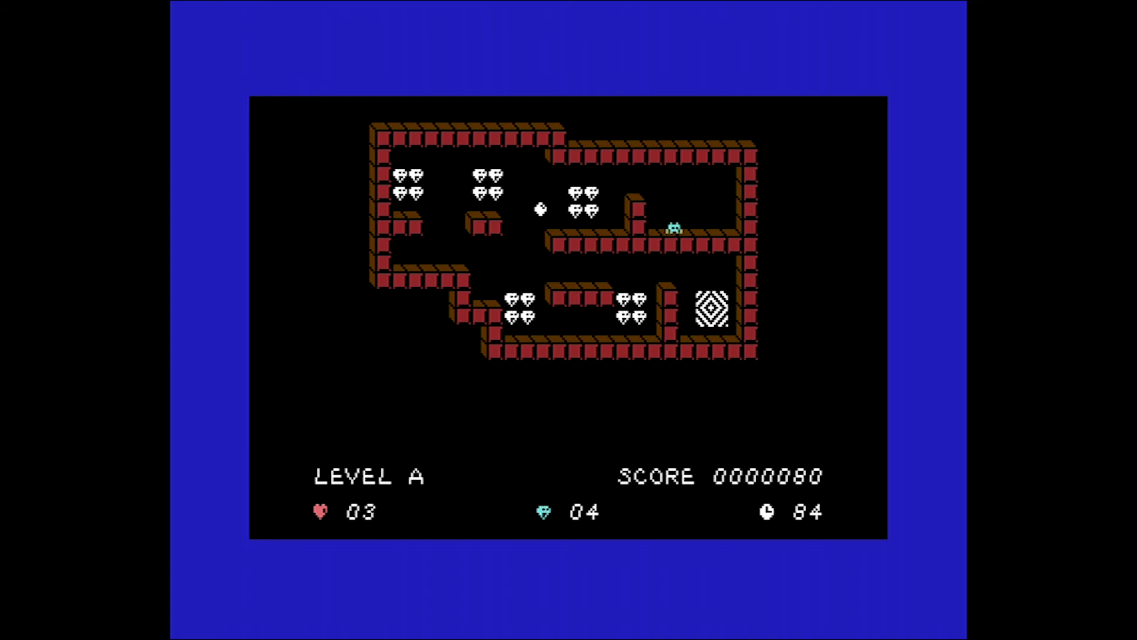
# Jump to the upper corridor and sweep left through the upper gem groups
pyautogui.press('Up')
pyautogui.press('Left')
pyautogui.press('Down')
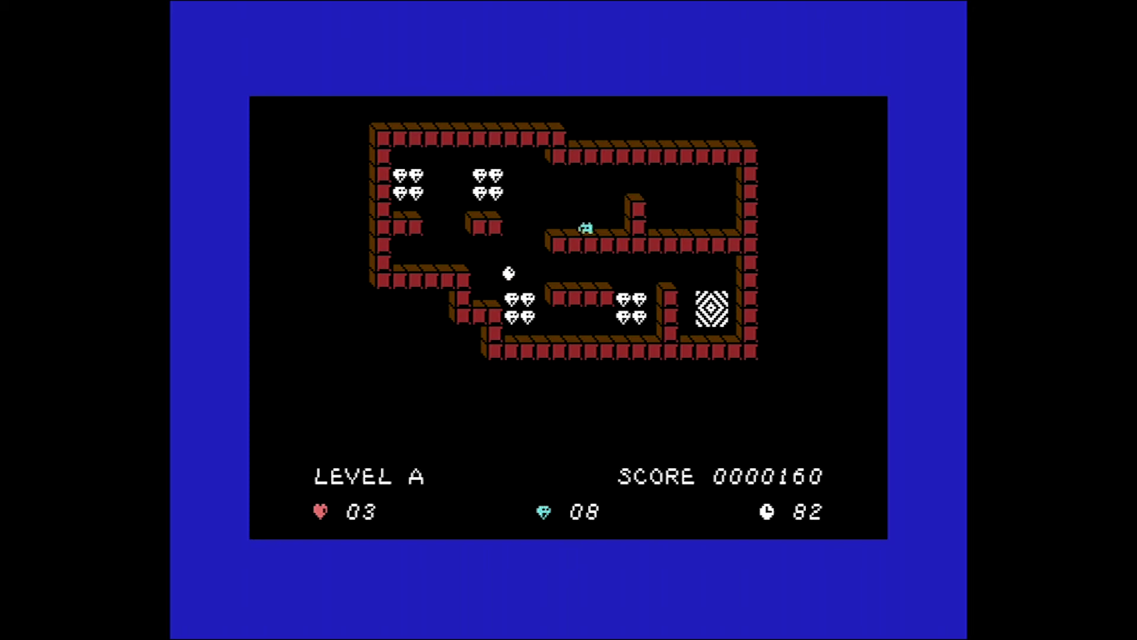
pyautogui.press('Left')
pyautogui.press('Up')
pyautogui.press('Left')
pyautogui.press('Down')
pyautogui.press('Up')
pyautogui.press('Left')
pyautogui.press('Down')
pyautogui.press('Left')
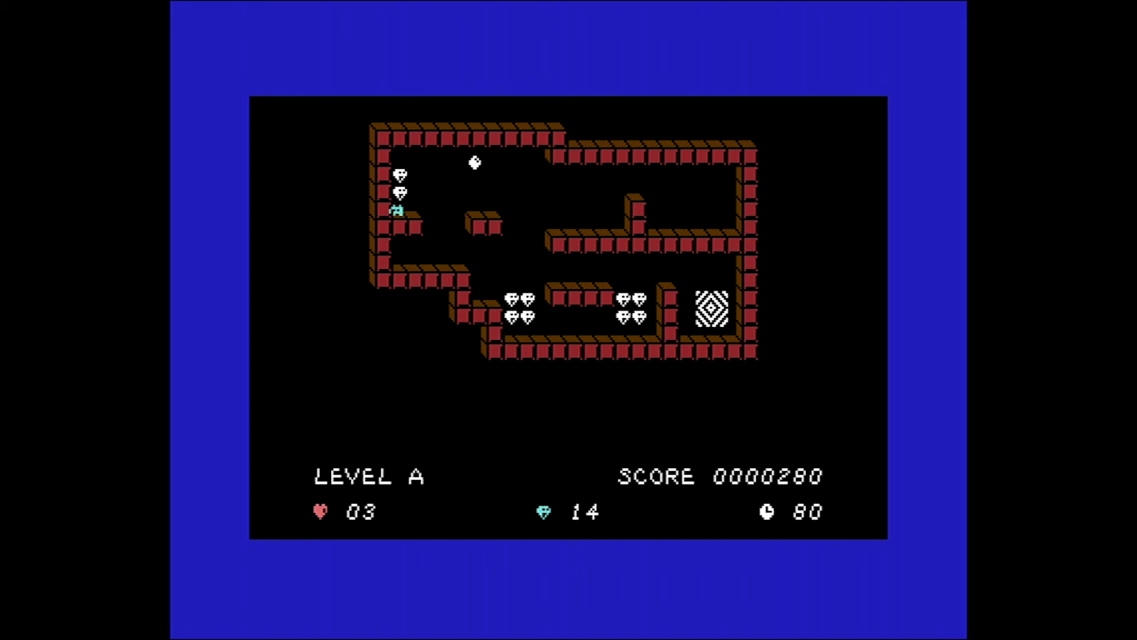
pyautogui.press('Up')
pyautogui.press('Right')
pyautogui.press('Down')
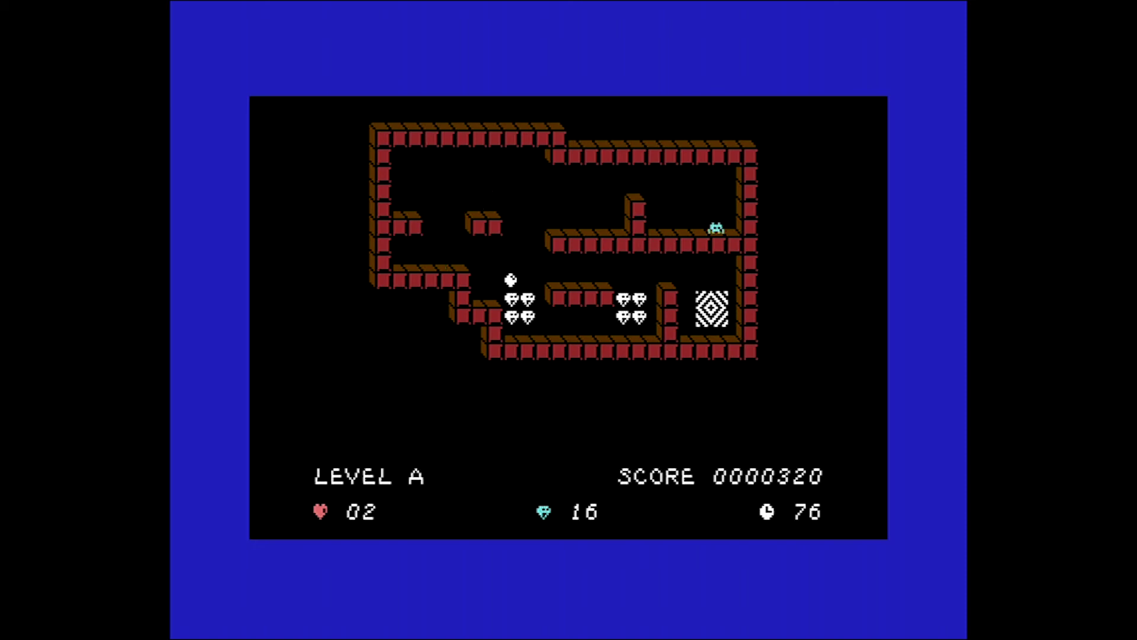
# Cross the lower ledge, grab the last four gems and reach the Level A exit
pyautogui.press('Left')
pyautogui.press('Up')
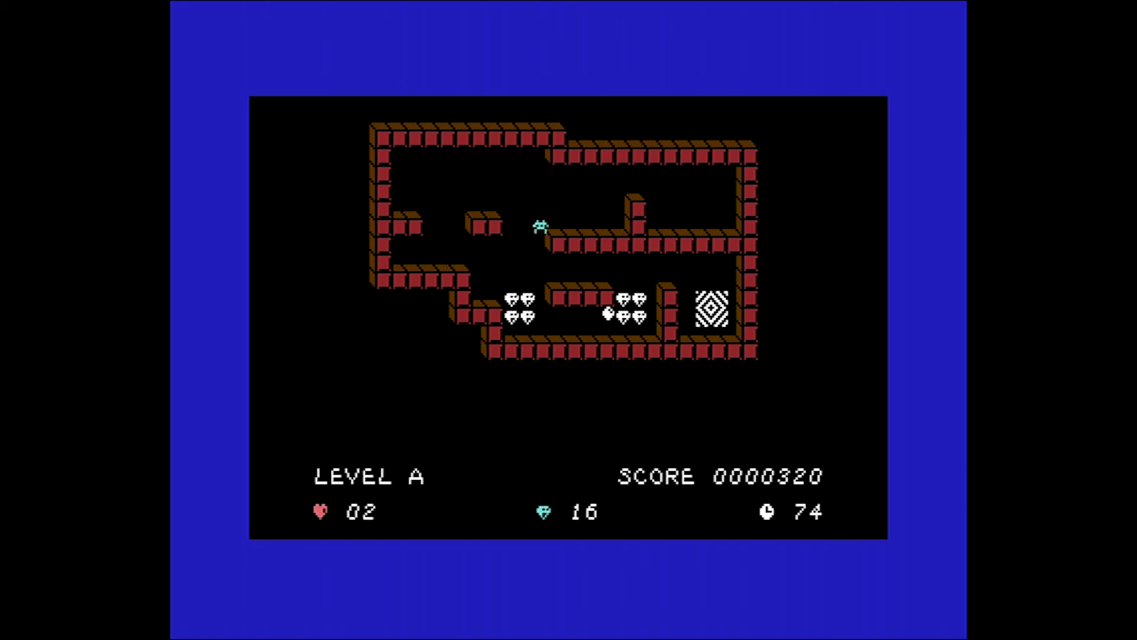
pyautogui.press('Right')
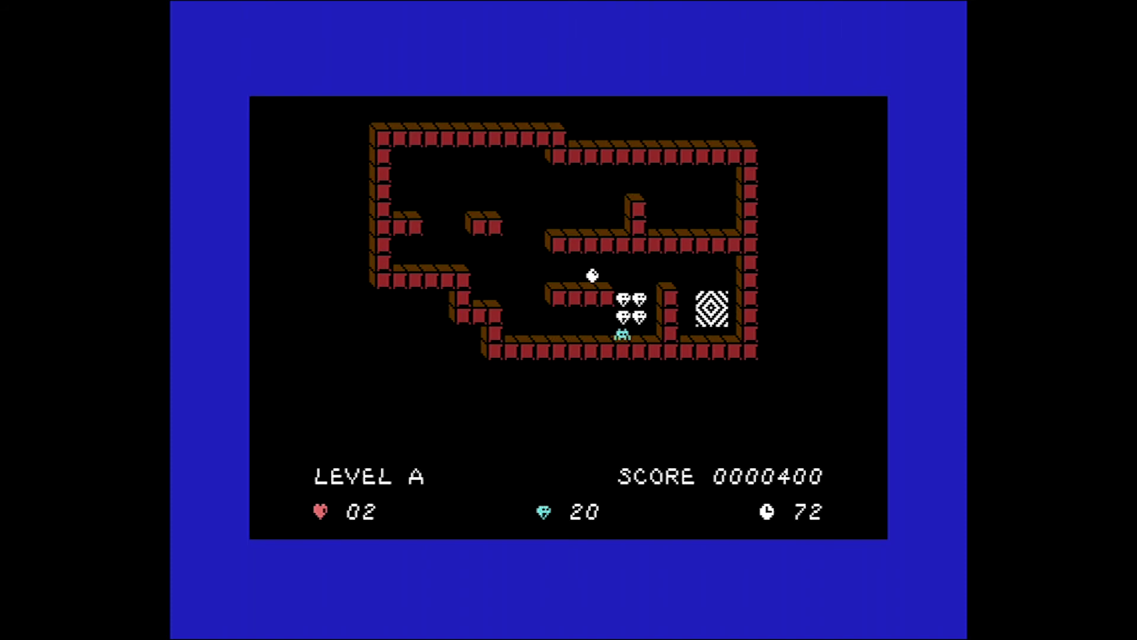
pyautogui.press('Up')
pyautogui.press('Right')
pyautogui.press('Up')
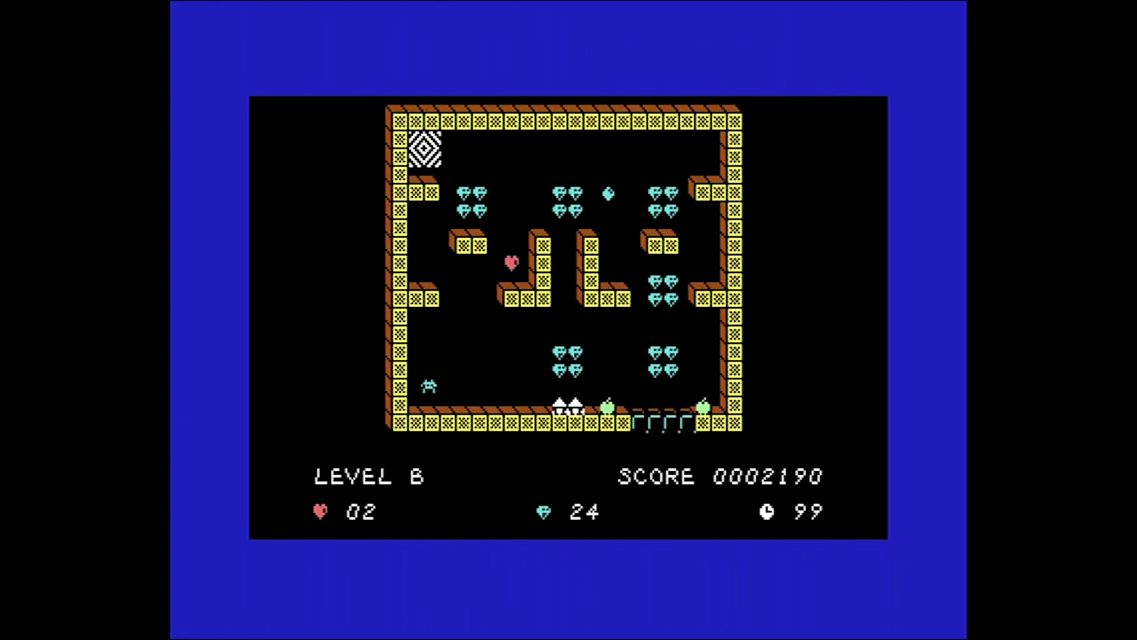
# On Level B, collect the floor gems and two right clusters and eat both apples
pyautogui.press('Right')
pyautogui.press('Up')
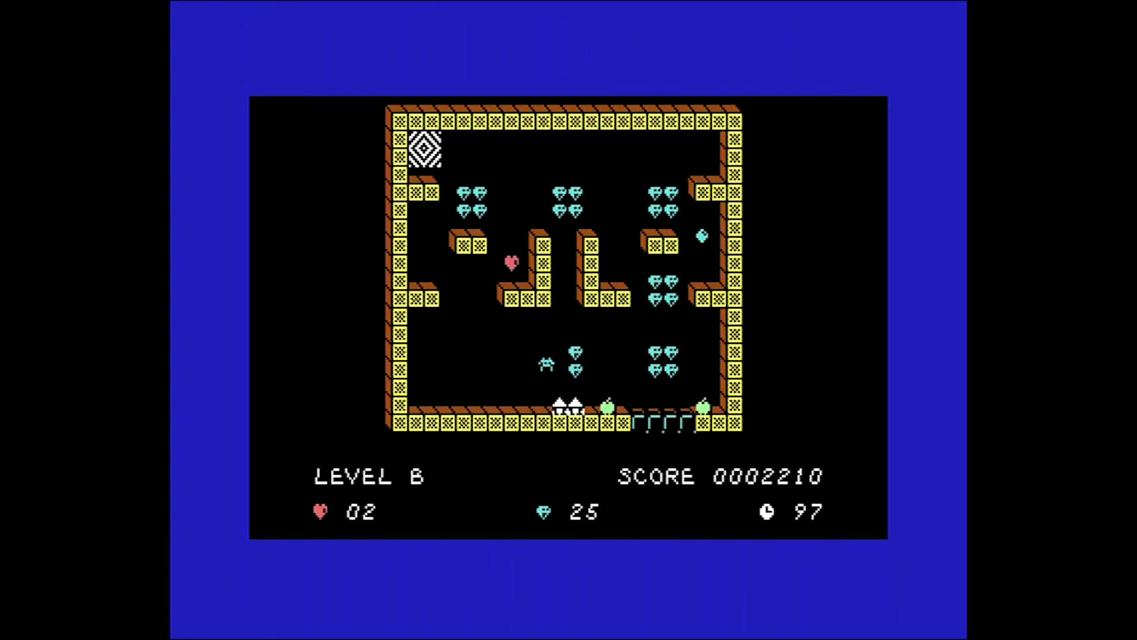
pyautogui.press('Right')
pyautogui.press('Up')
pyautogui.press('Up')
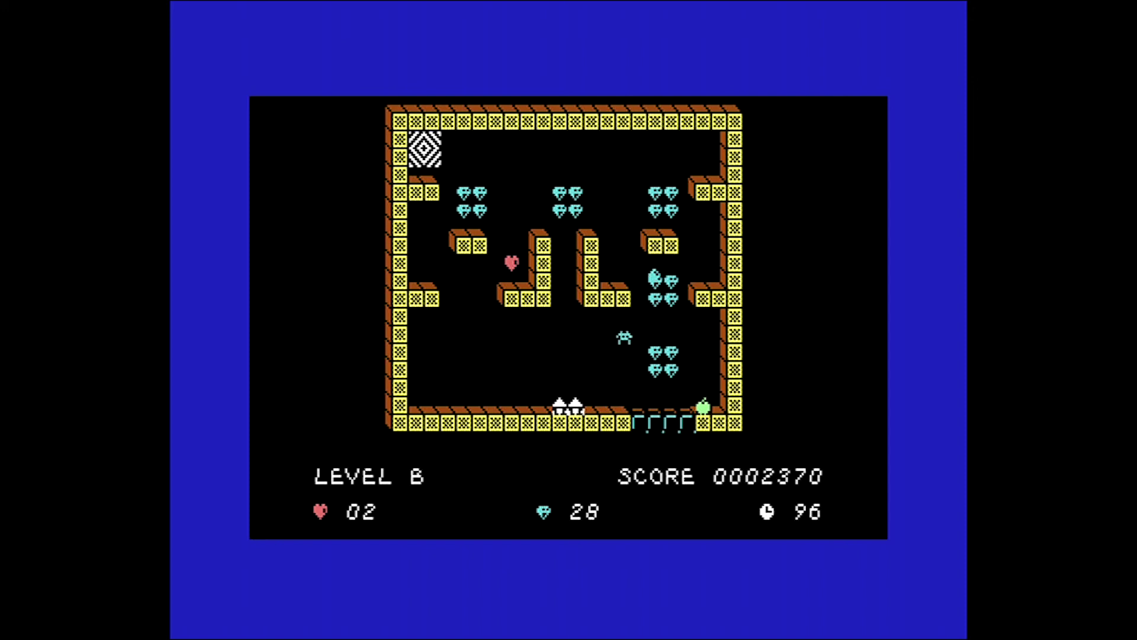
pyautogui.press('Up')
pyautogui.press('Up')
pyautogui.press('Up')
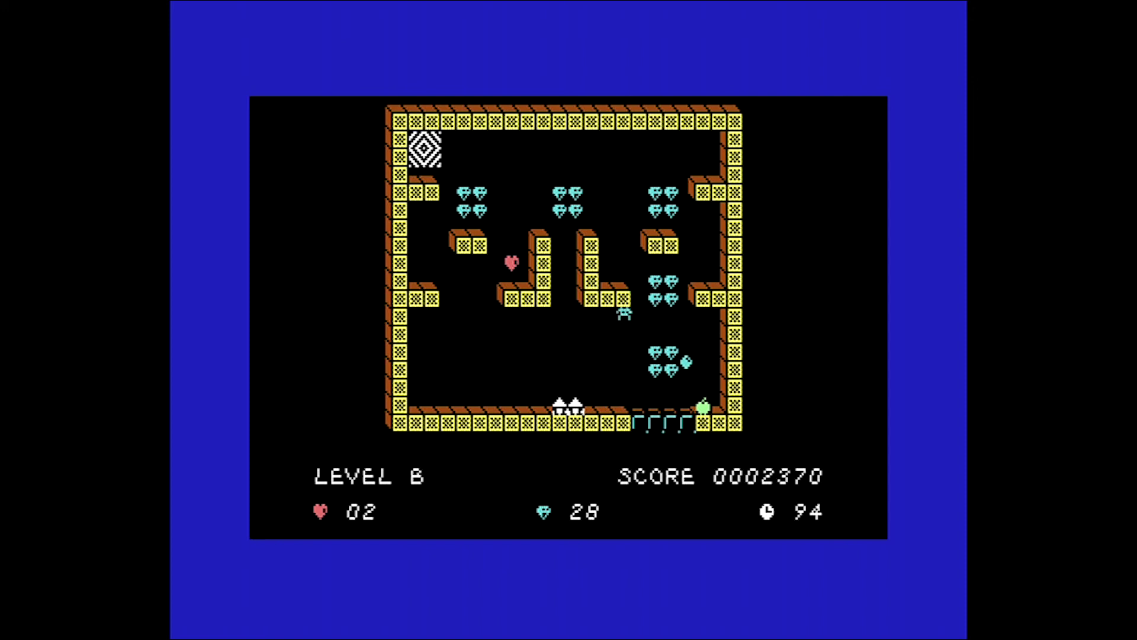
pyautogui.press('Up')
pyautogui.press('Right')
pyautogui.press('Up')
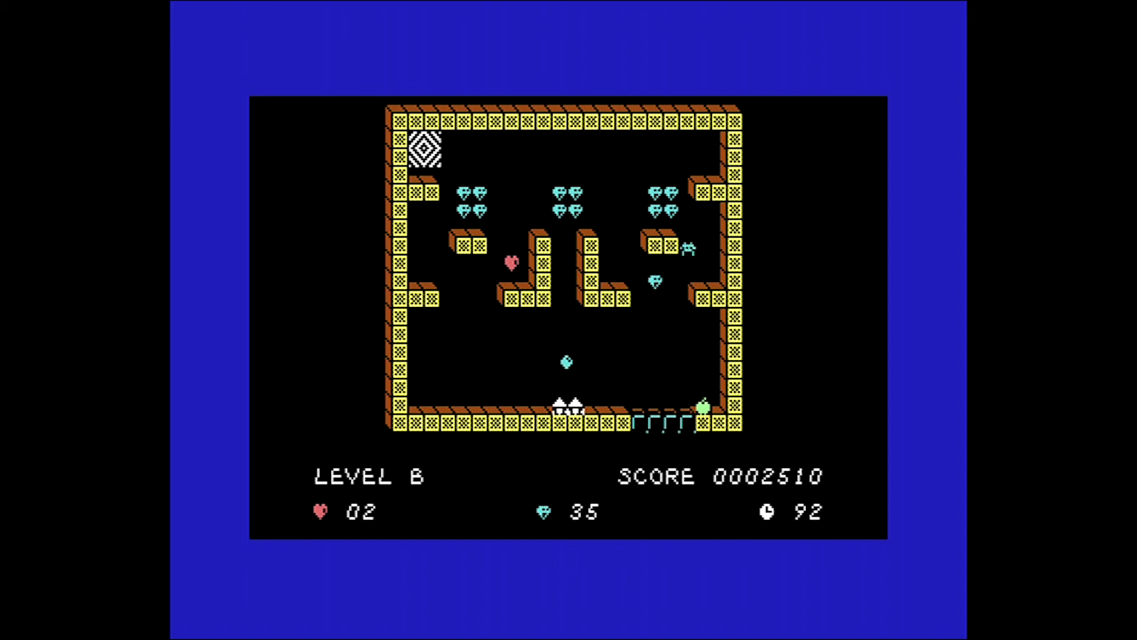
pyautogui.press('Right')
pyautogui.press('Up')
# Climb through the right and centre gem clusters, reaching 44 gems and score 0002790
pyautogui.press('Left')
pyautogui.press('Up')
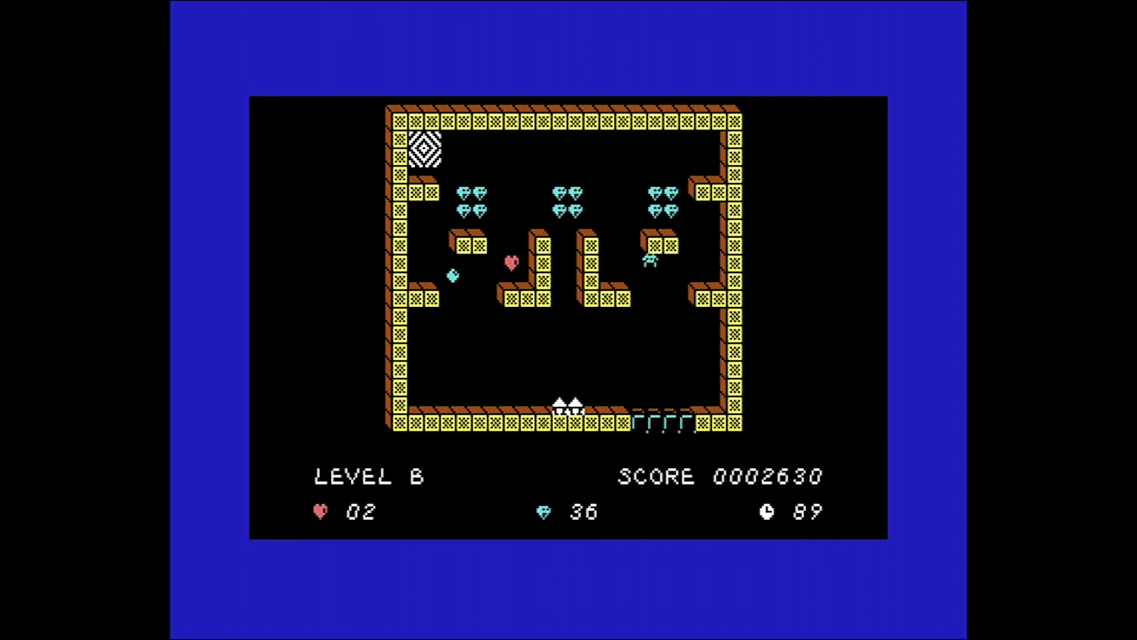
pyautogui.press('Right')
pyautogui.press('Up')
pyautogui.press('Up')
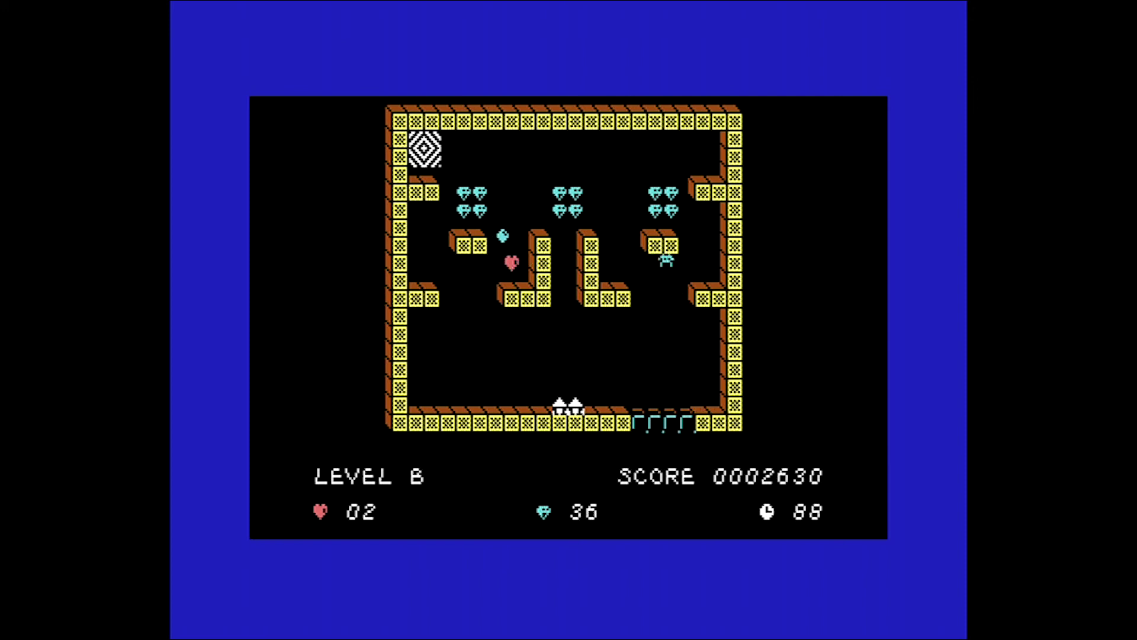
pyautogui.press('Right')
pyautogui.press('Up')
pyautogui.press('Left')
pyautogui.press('Up')
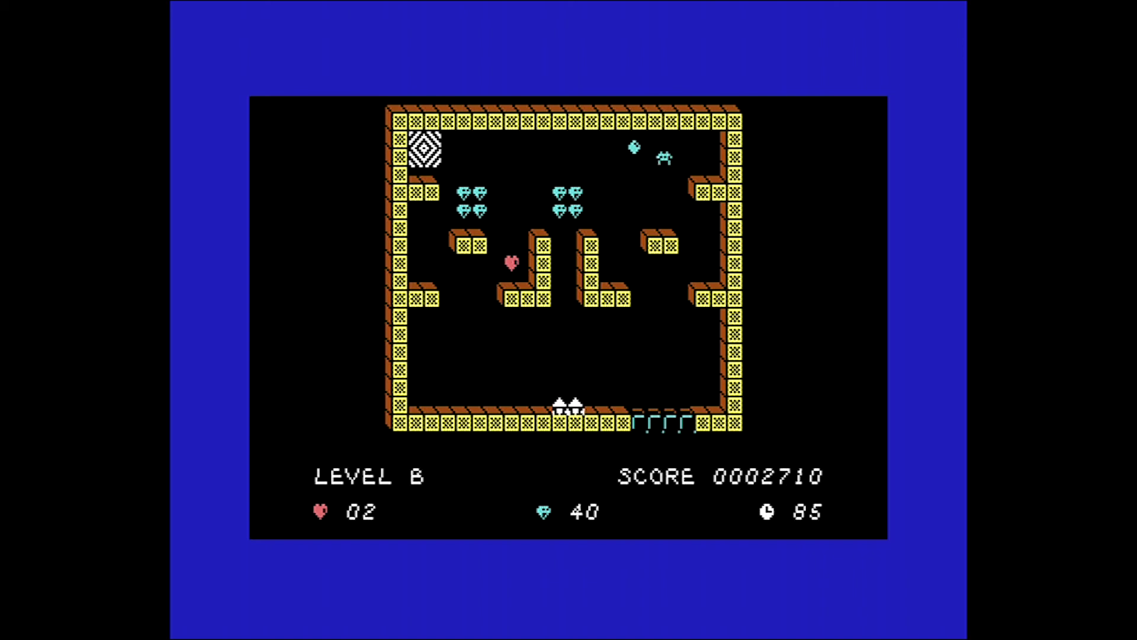
pyautogui.press('Up')
pyautogui.press('Left')
pyautogui.press('Up')
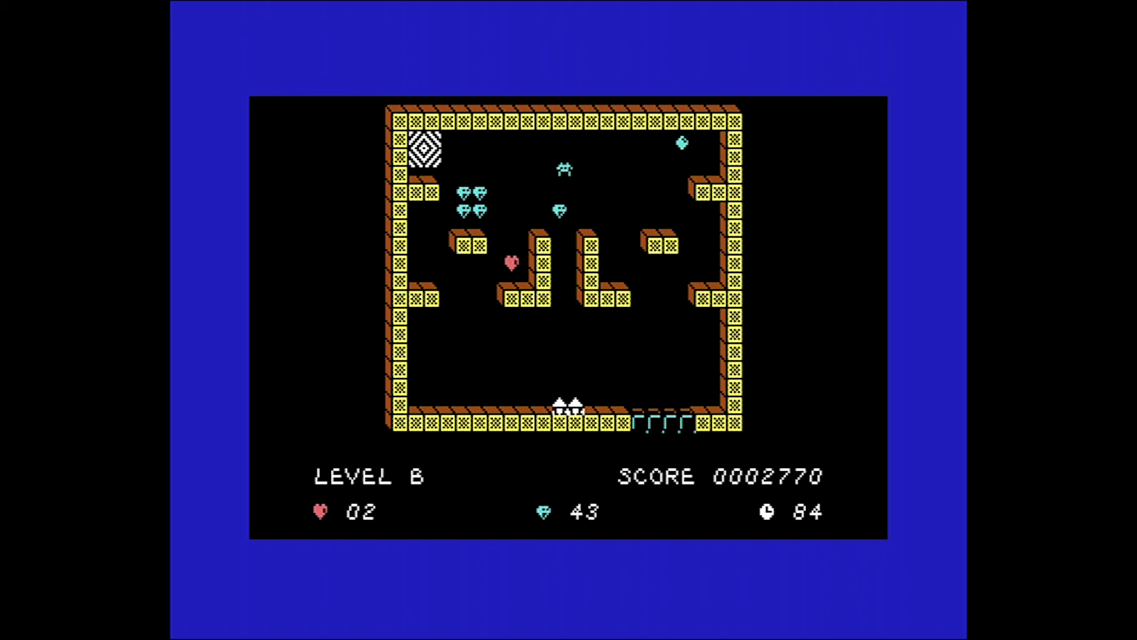
pyautogui.press('Left')
pyautogui.press('Up')
pyautogui.press('Right')
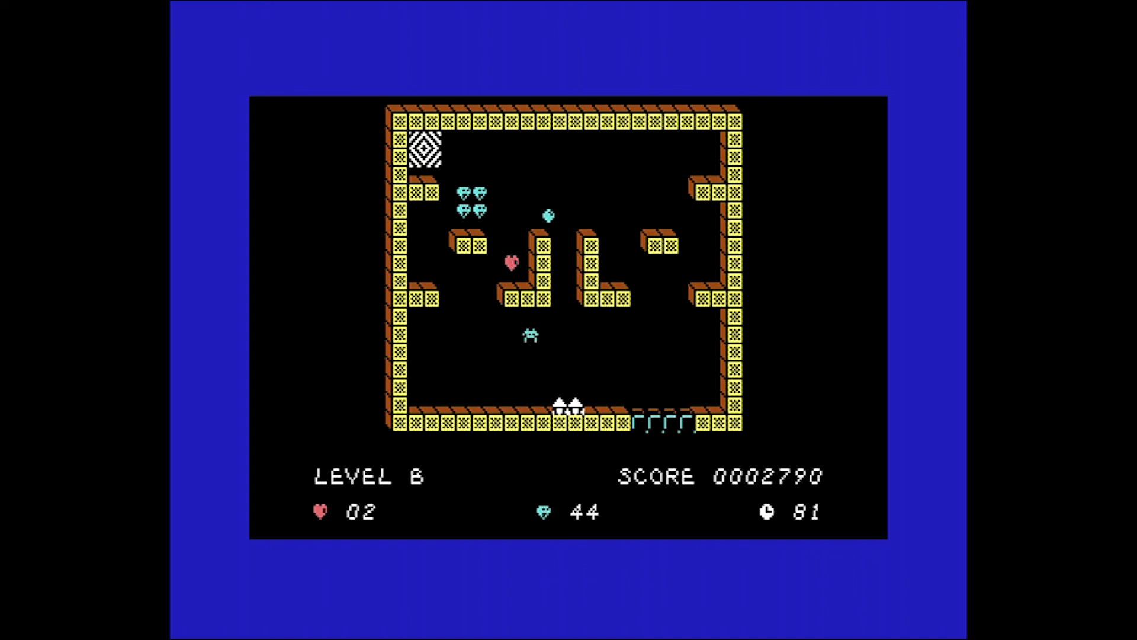
pyautogui.press('Up')
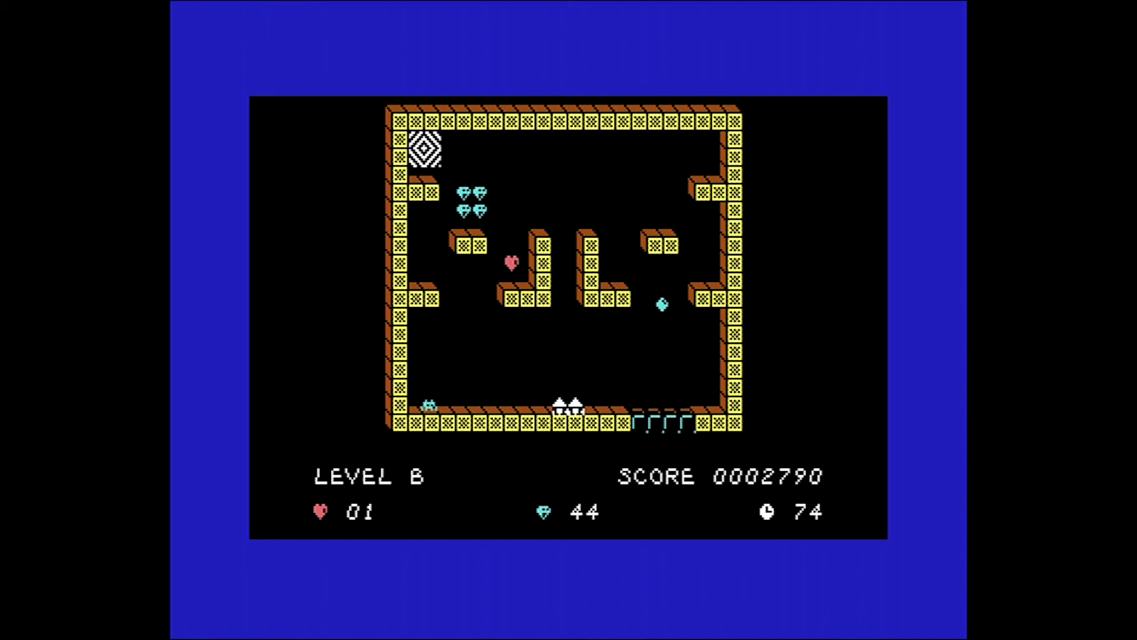
# Leave the game with F12, enter /Usb0/sid/ and show Super_Carling_The_Spider.sid's play options
pyautogui.press('F12')
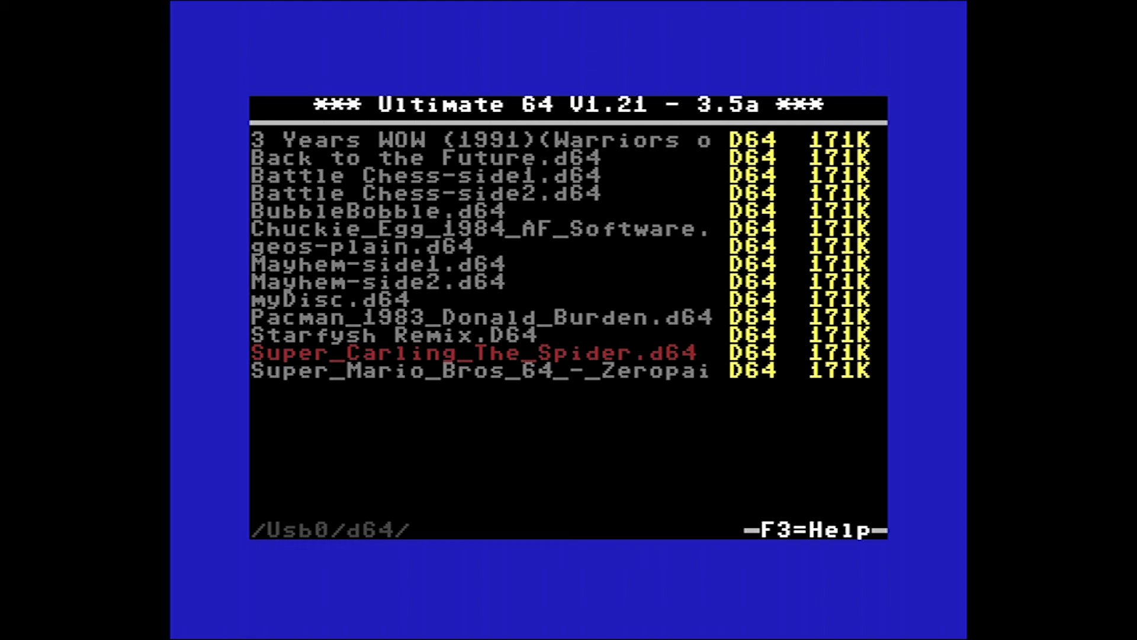
pyautogui.press('Left')
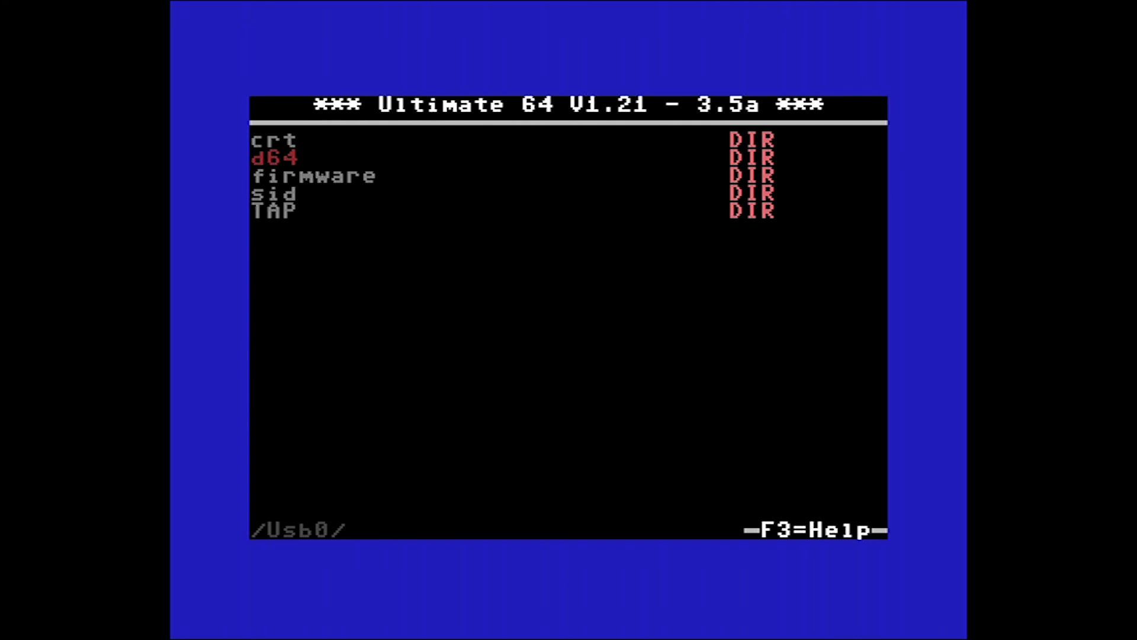
pyautogui.press('Down')
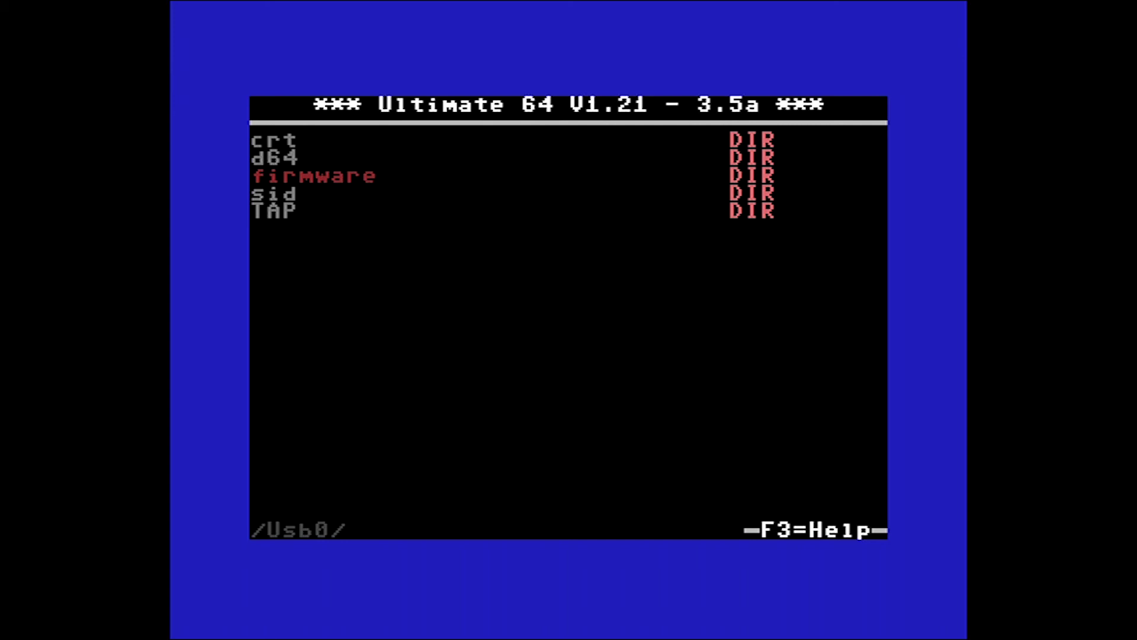
pyautogui.press('Down')
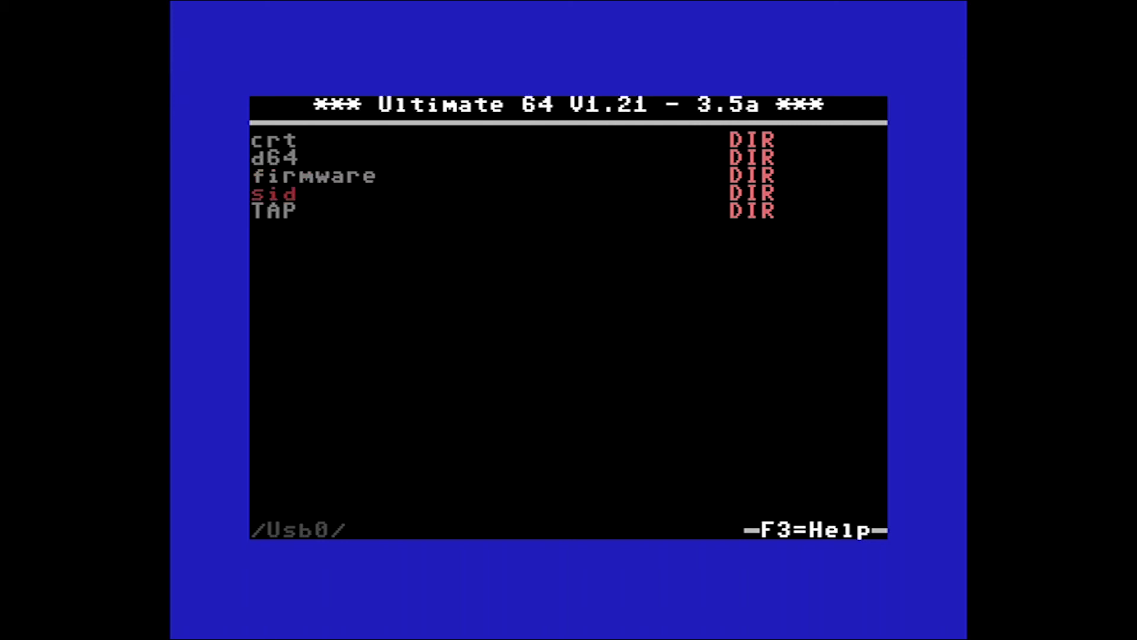
pyautogui.press('Return')
pyautogui.press('Return')
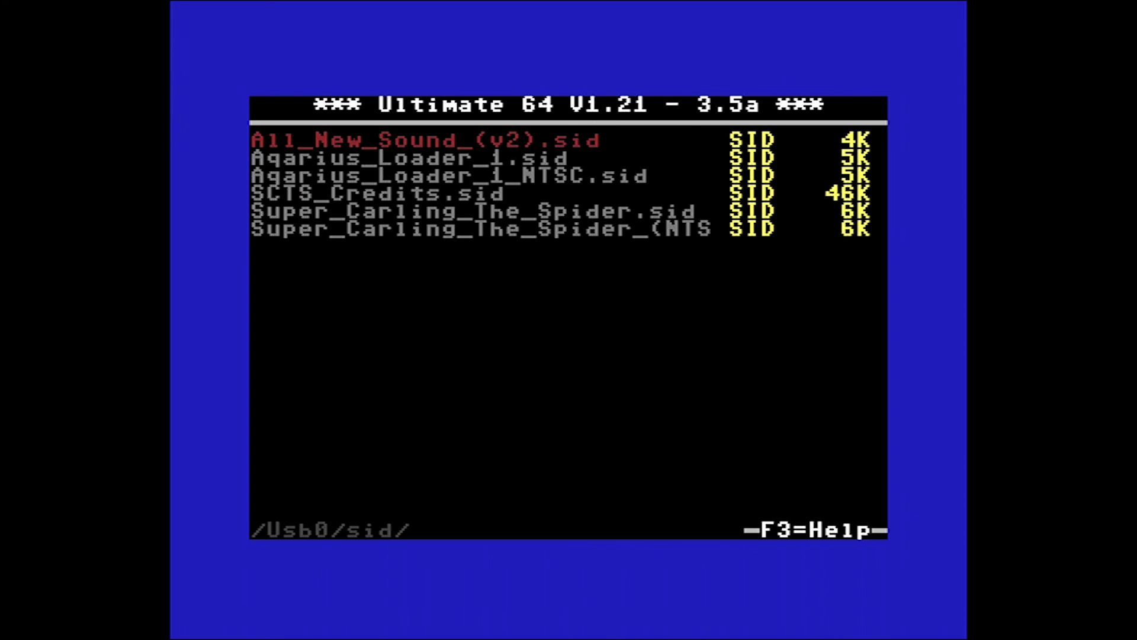
pyautogui.press('Down')
pyautogui.press('Down')
pyautogui.press('Down')
pyautogui.press('Down')
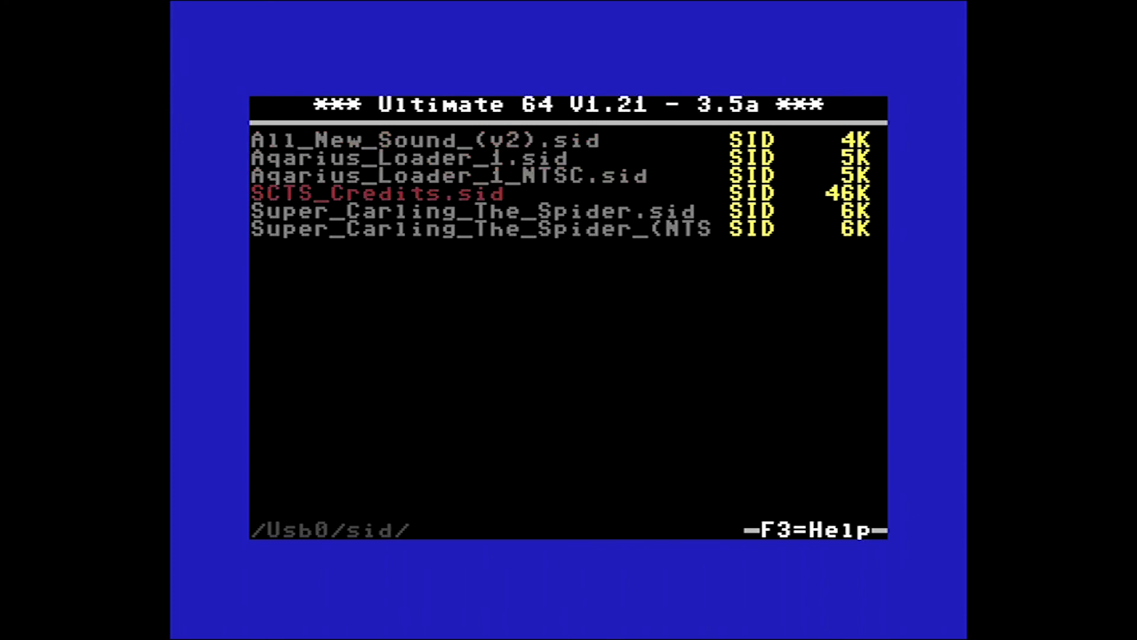
pyautogui.press('Return')
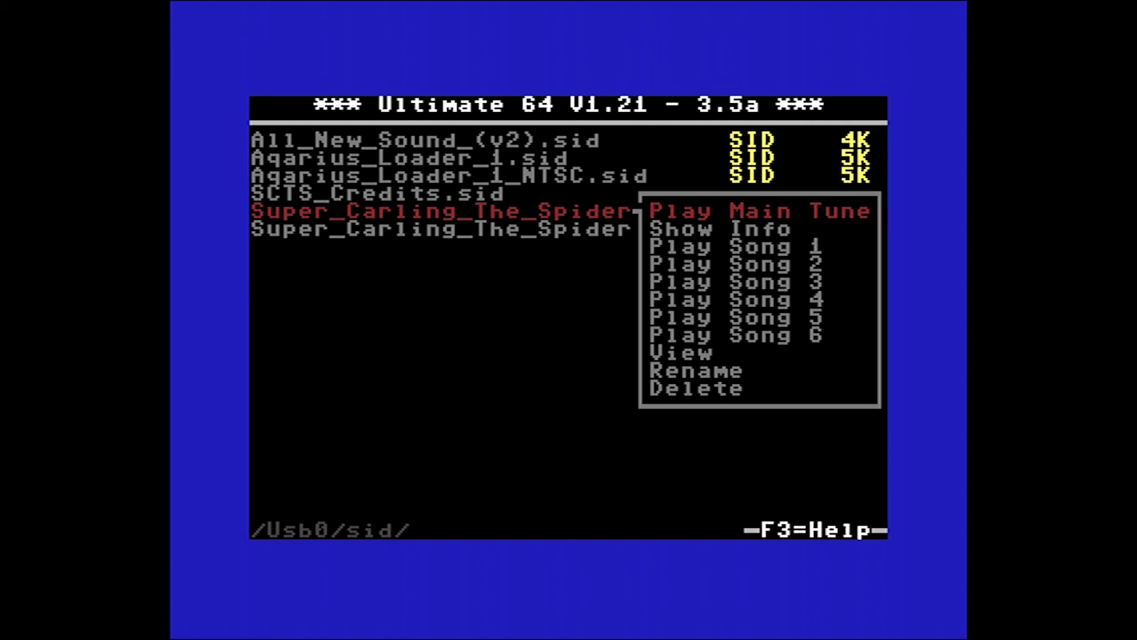
# Play the main tune of Super Carling the Spider in the SID player
pyautogui.press('Return')
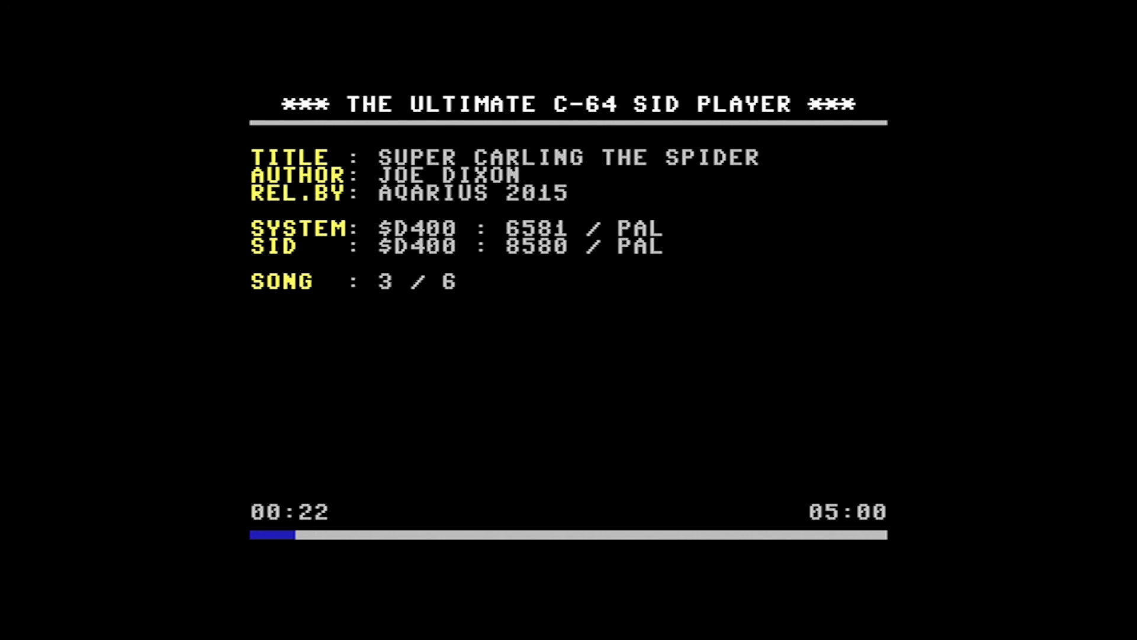
# Stop the tune, go up to /Usb0/, and enter the TAP folder
pyautogui.press('Escape')
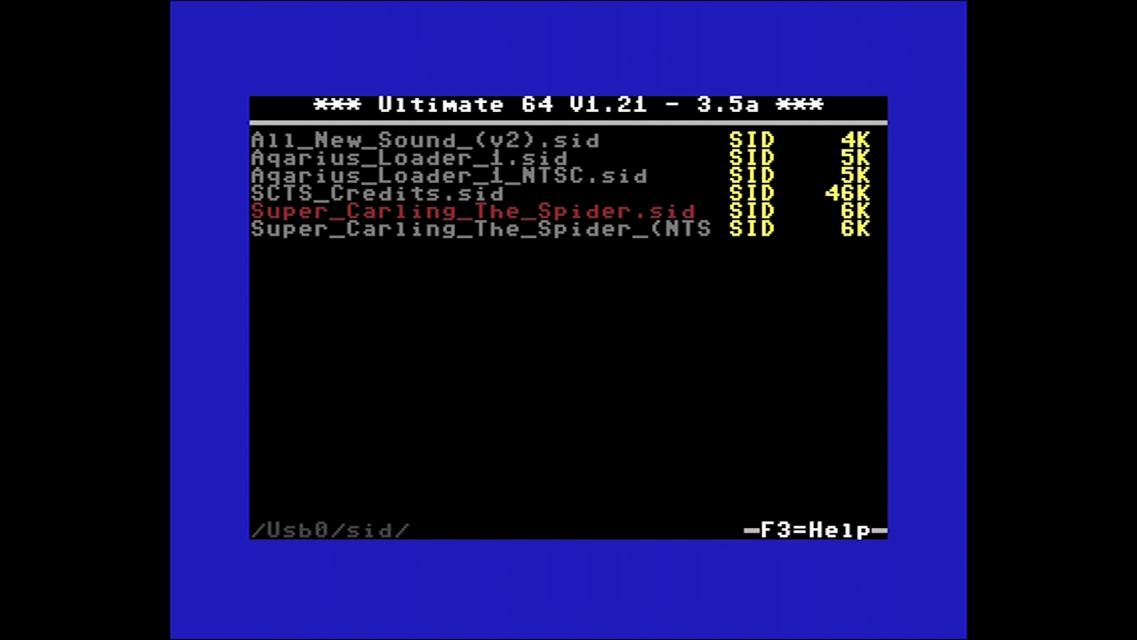
pyautogui.press('Left')
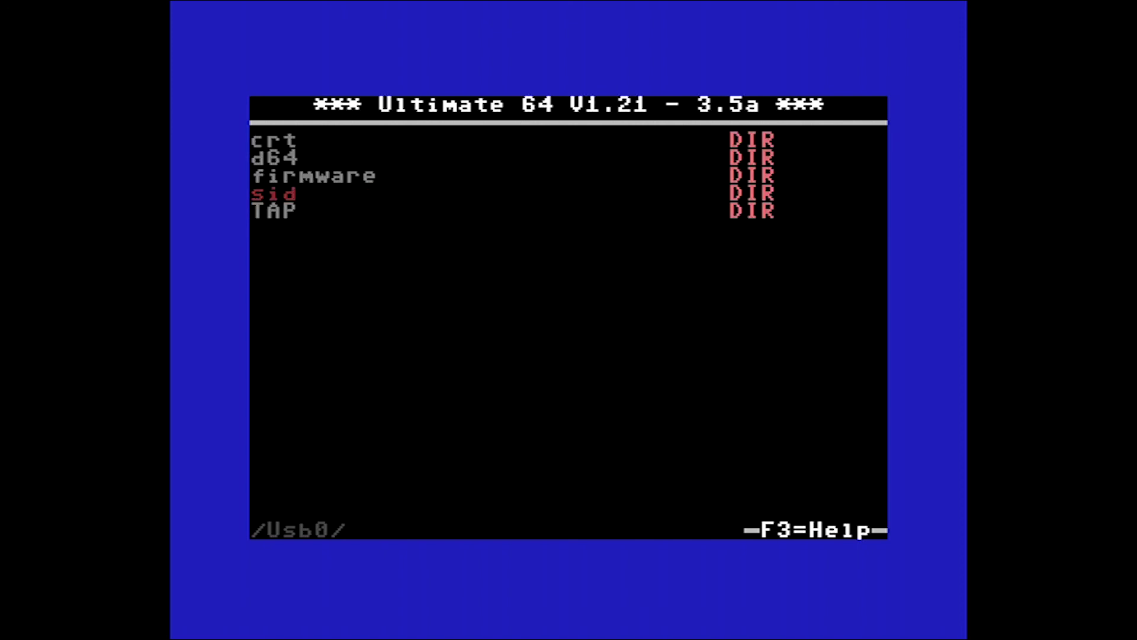
pyautogui.press('Down')
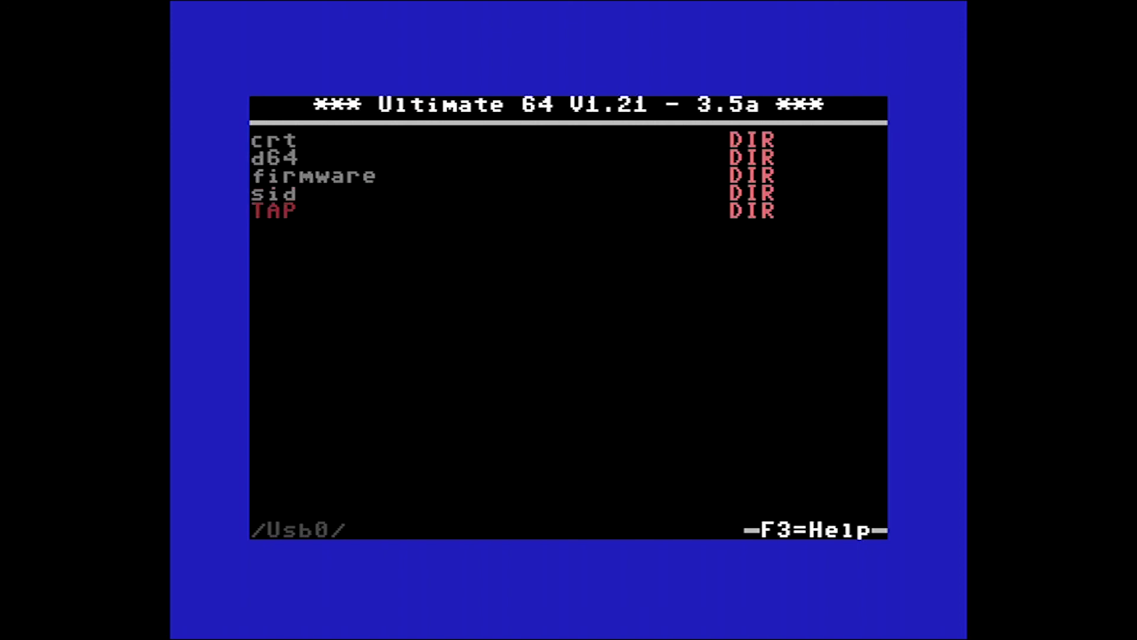
pyautogui.press('Return')
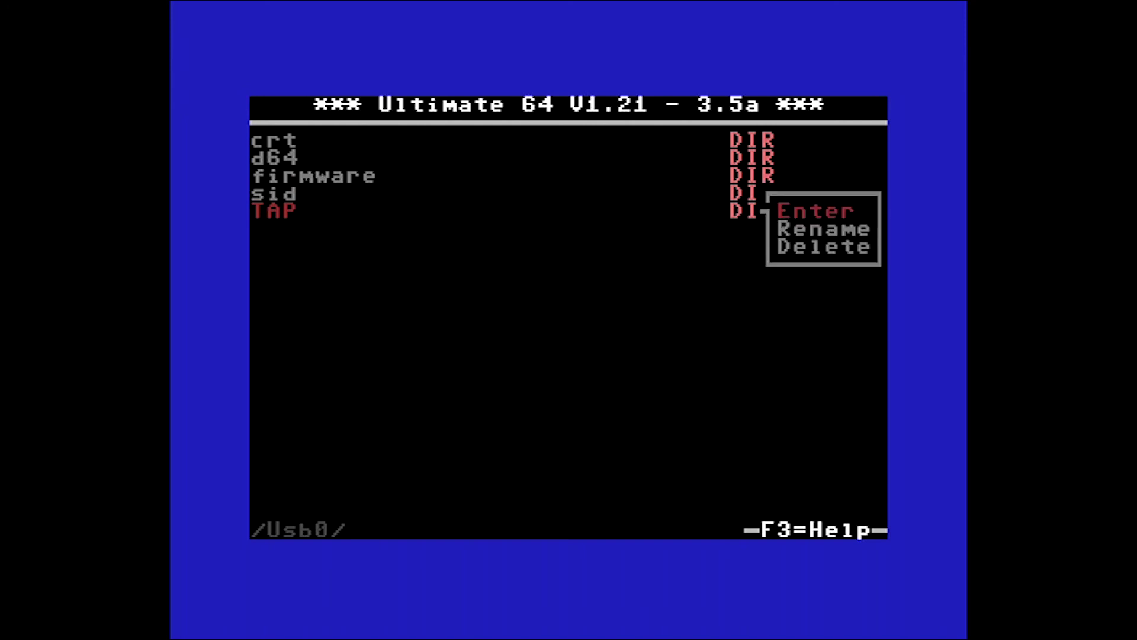
pyautogui.press('Return')
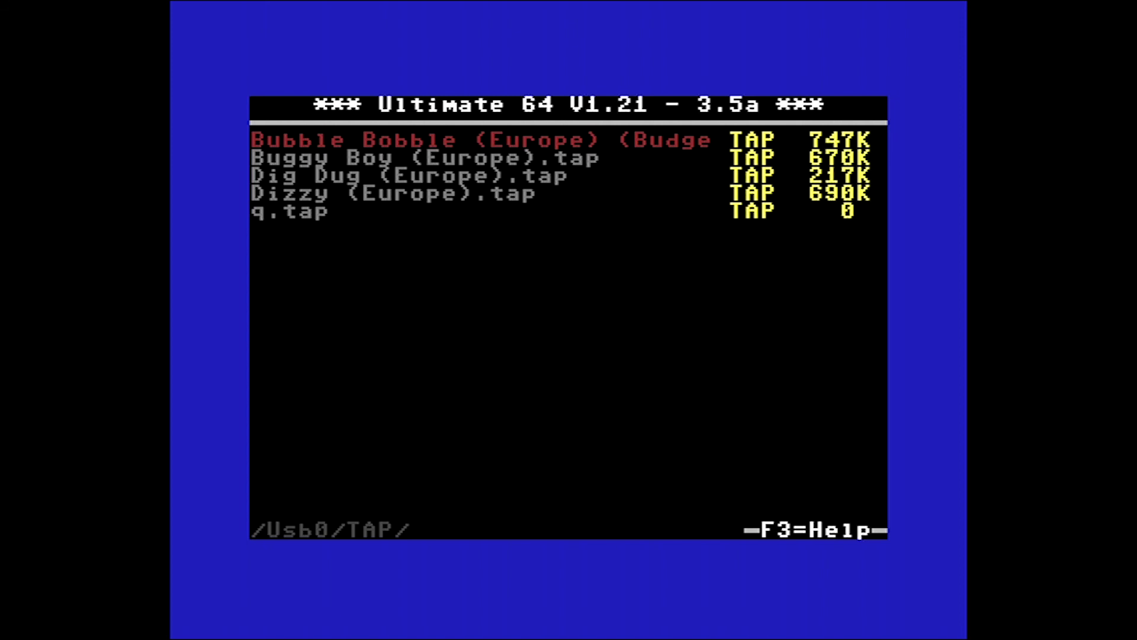
# Browse the tapes to Dig Dug, view its options without running, then reset the machine
pyautogui.press('Down')
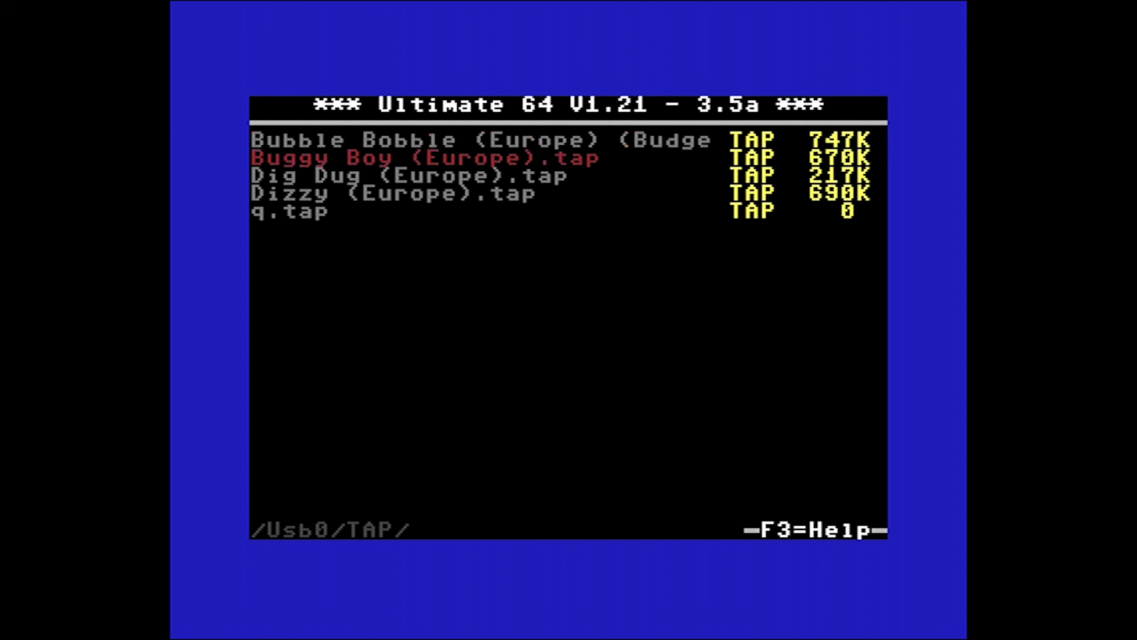
pyautogui.press('Down')
pyautogui.press('Return')
pyautogui.press('Down')
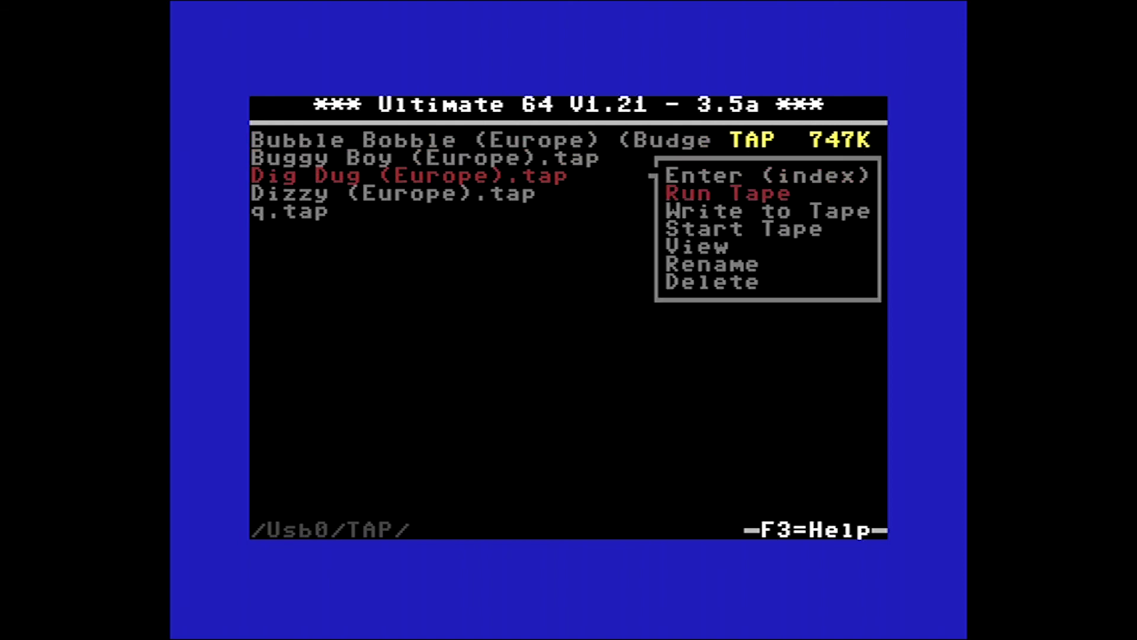
pyautogui.press('Return')
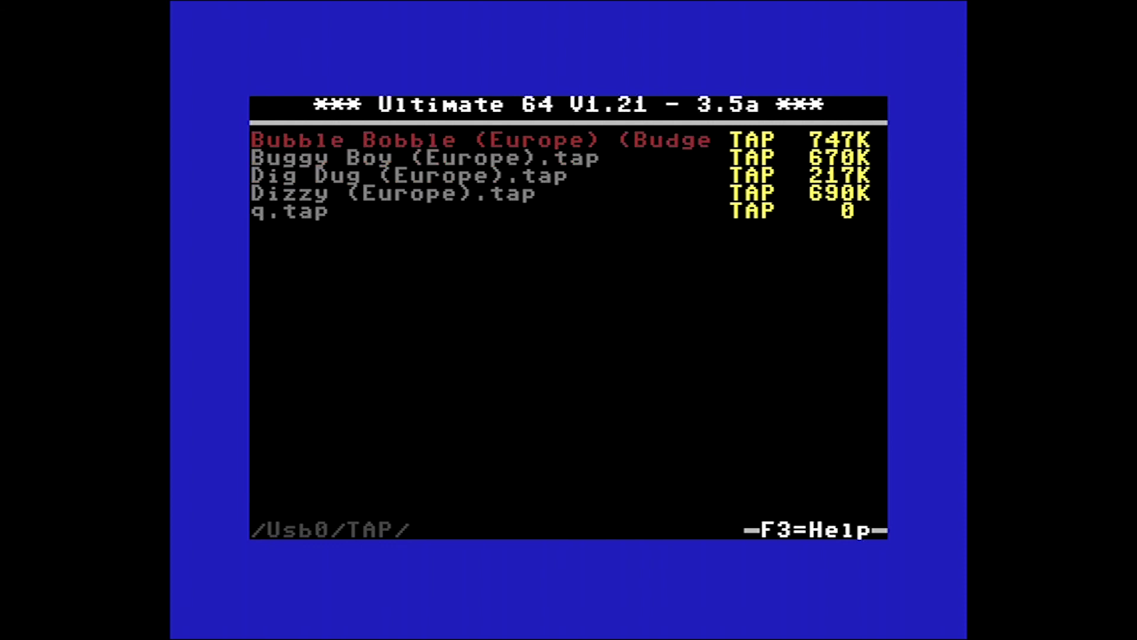
pyautogui.press('Escape')
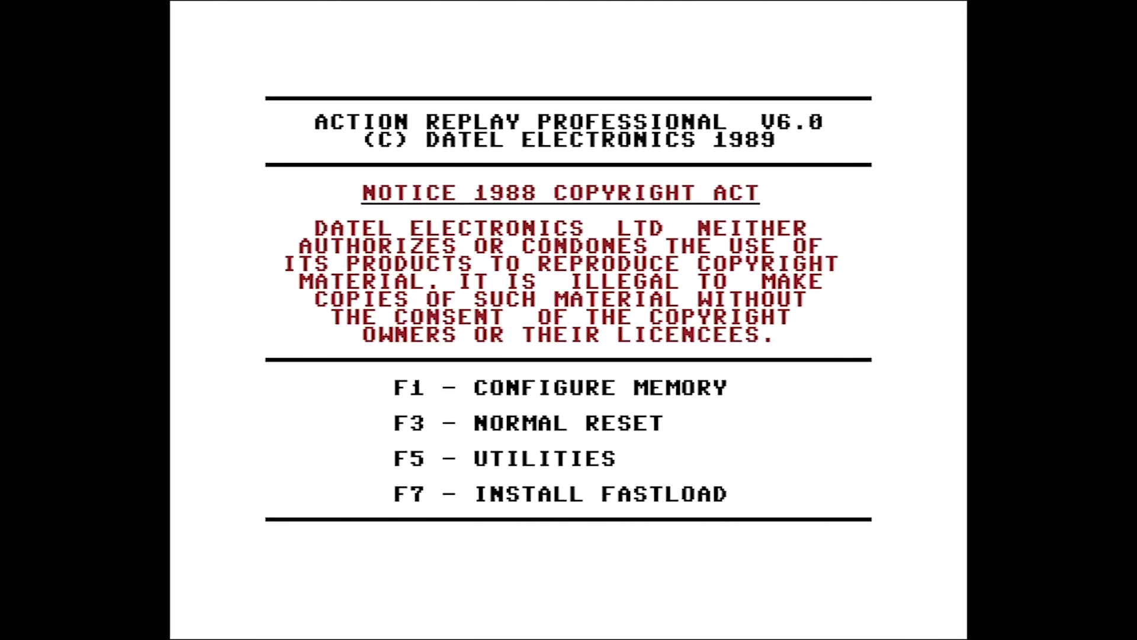
# Normal-reset to BASIC, enter line 10 PRINT "BYE, FROM" plus the author's handle, line 20 GOTO 10, then type RUN
pyautogui.press('F3')
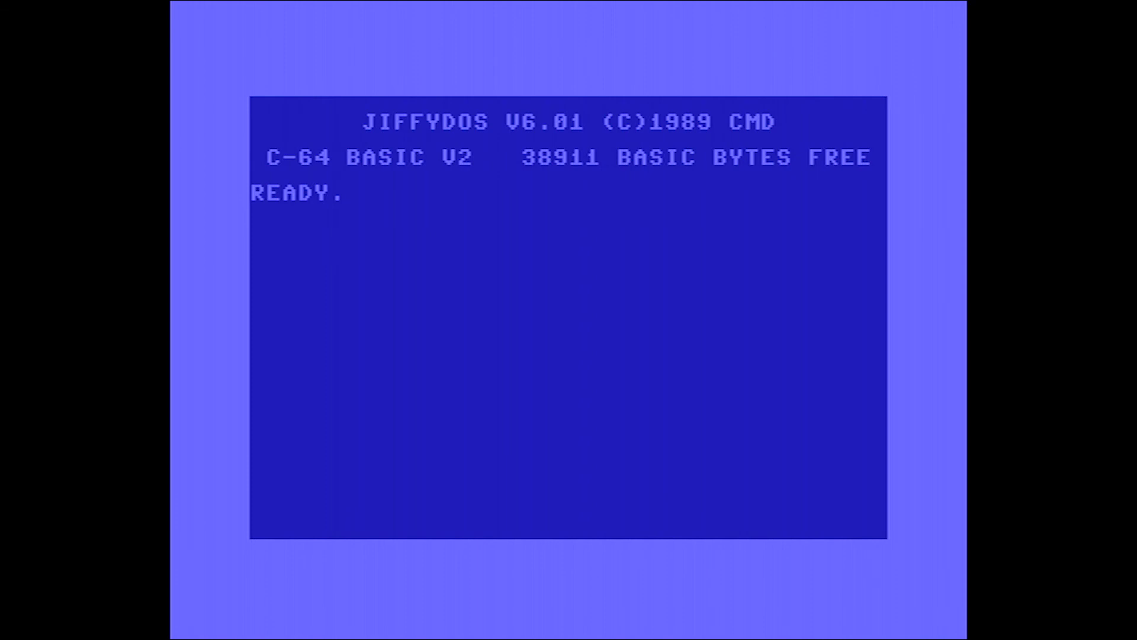
pyautogui.write('10 PRINT ')
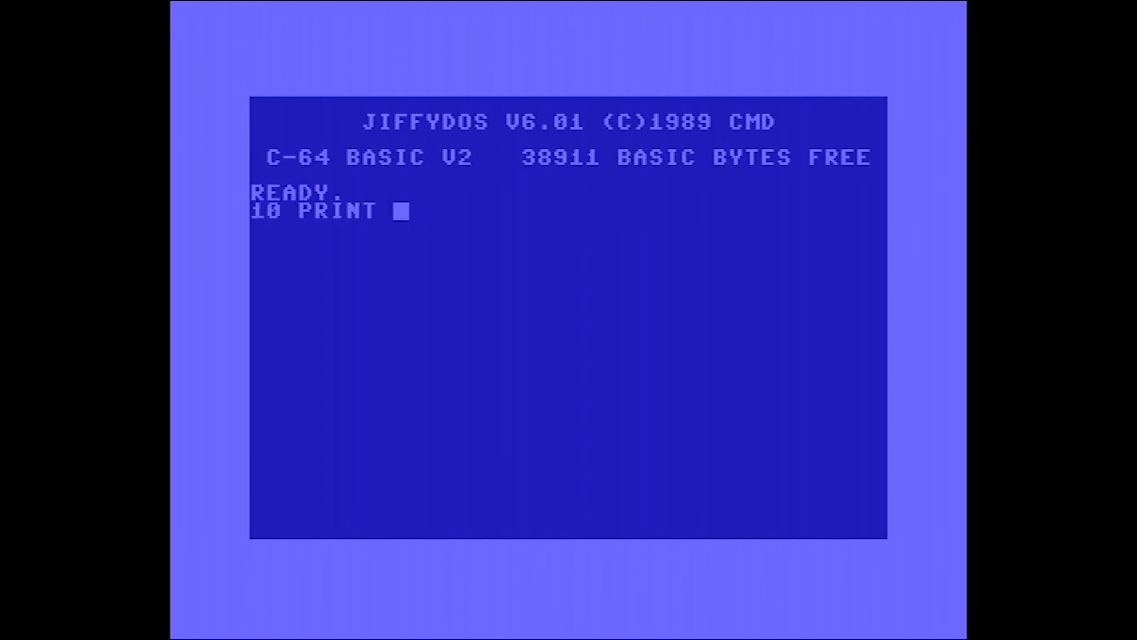
pyautogui.write('"BYE')
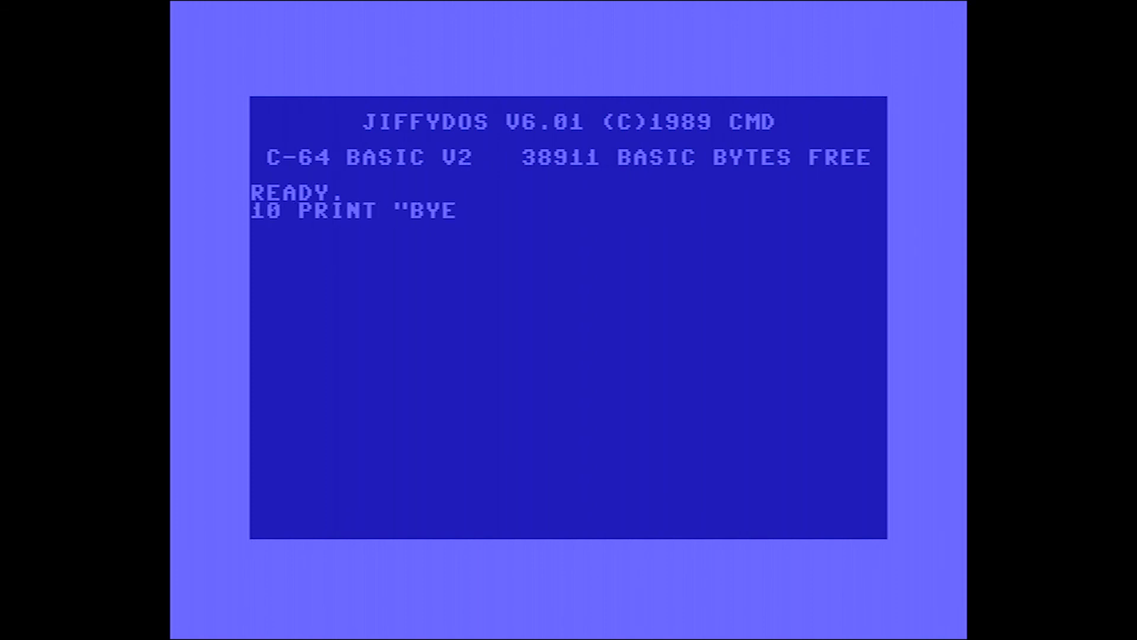
pyautogui.write(', FROM INIM')
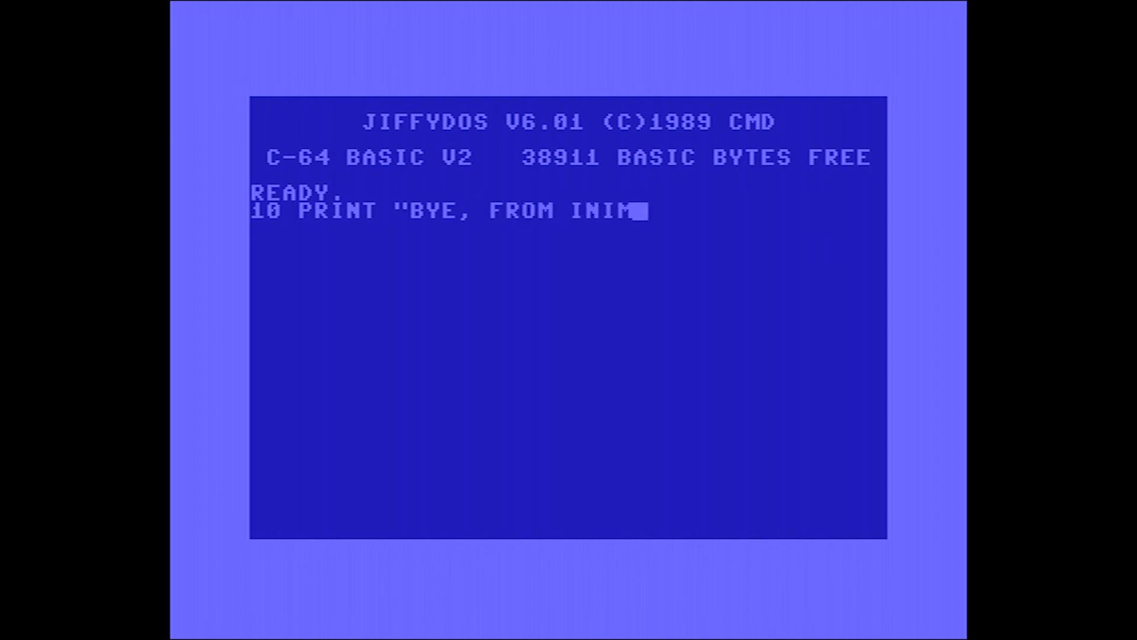
pyautogui.write('BLESLOTH')
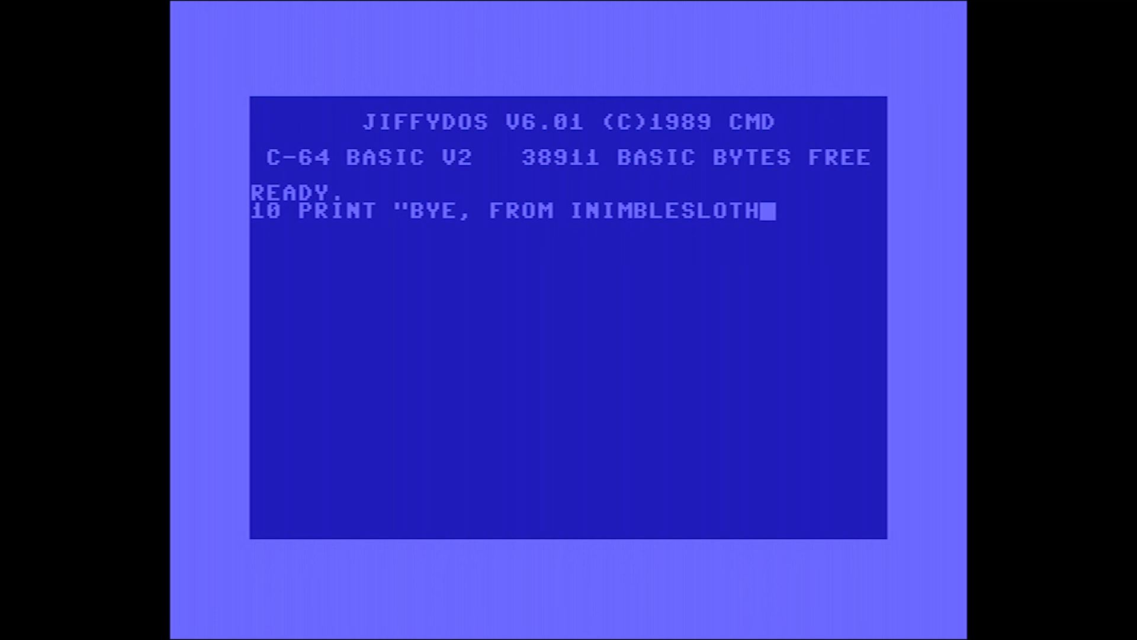
pyautogui.write('"')
pyautogui.press('Return')
pyautogui.write('20 GOTO ')
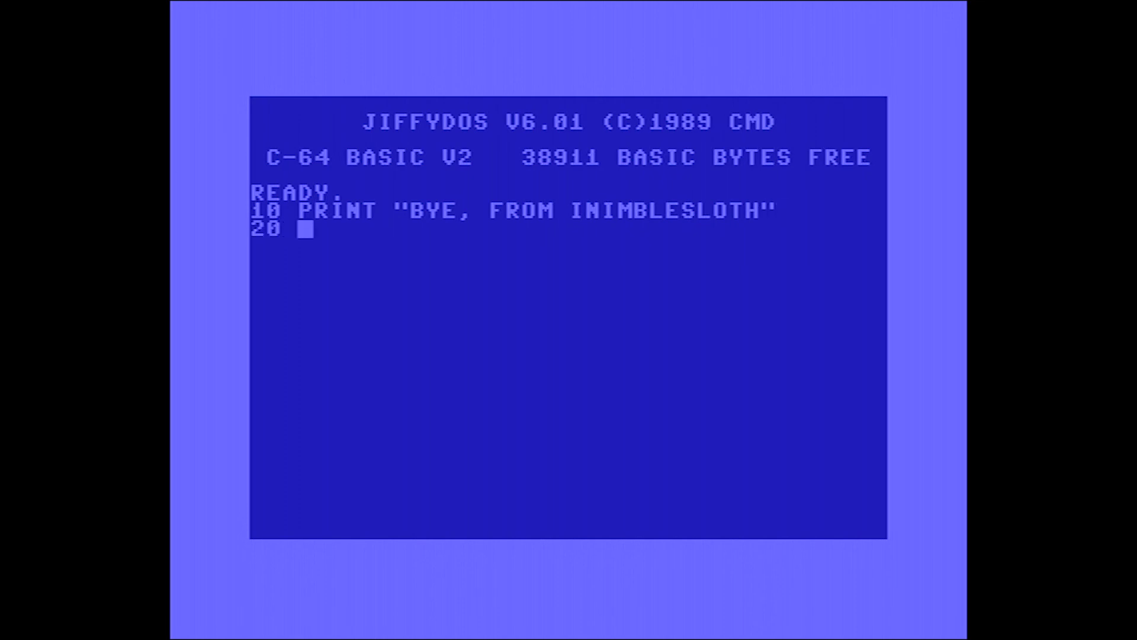
pyautogui.write('10')
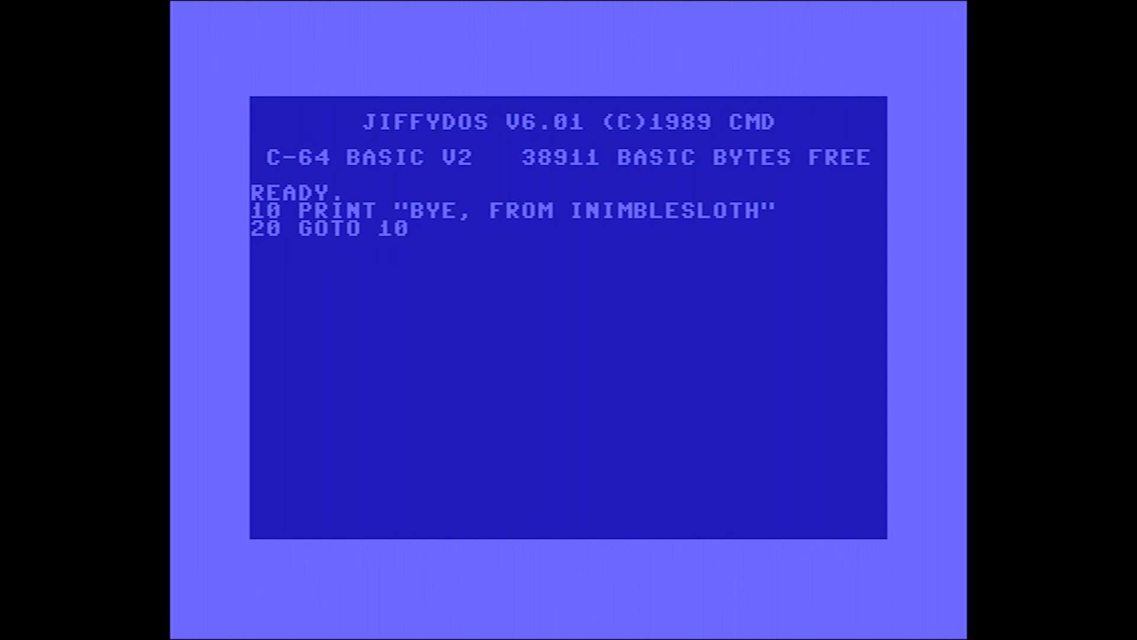
pyautogui.press('Return')
pyautogui.write('RUN')
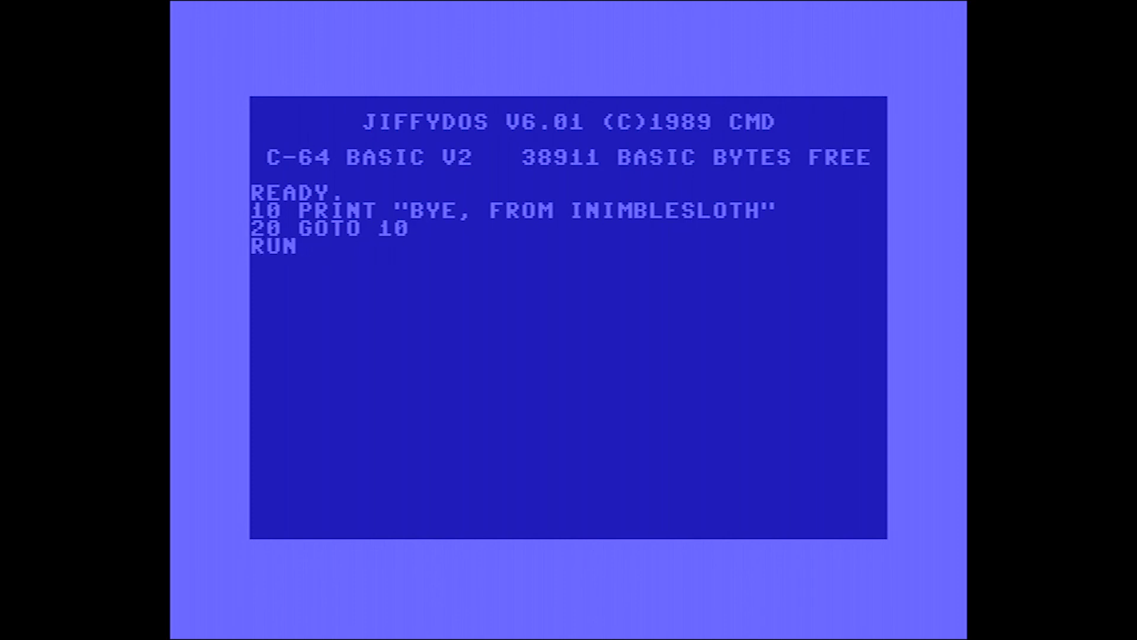